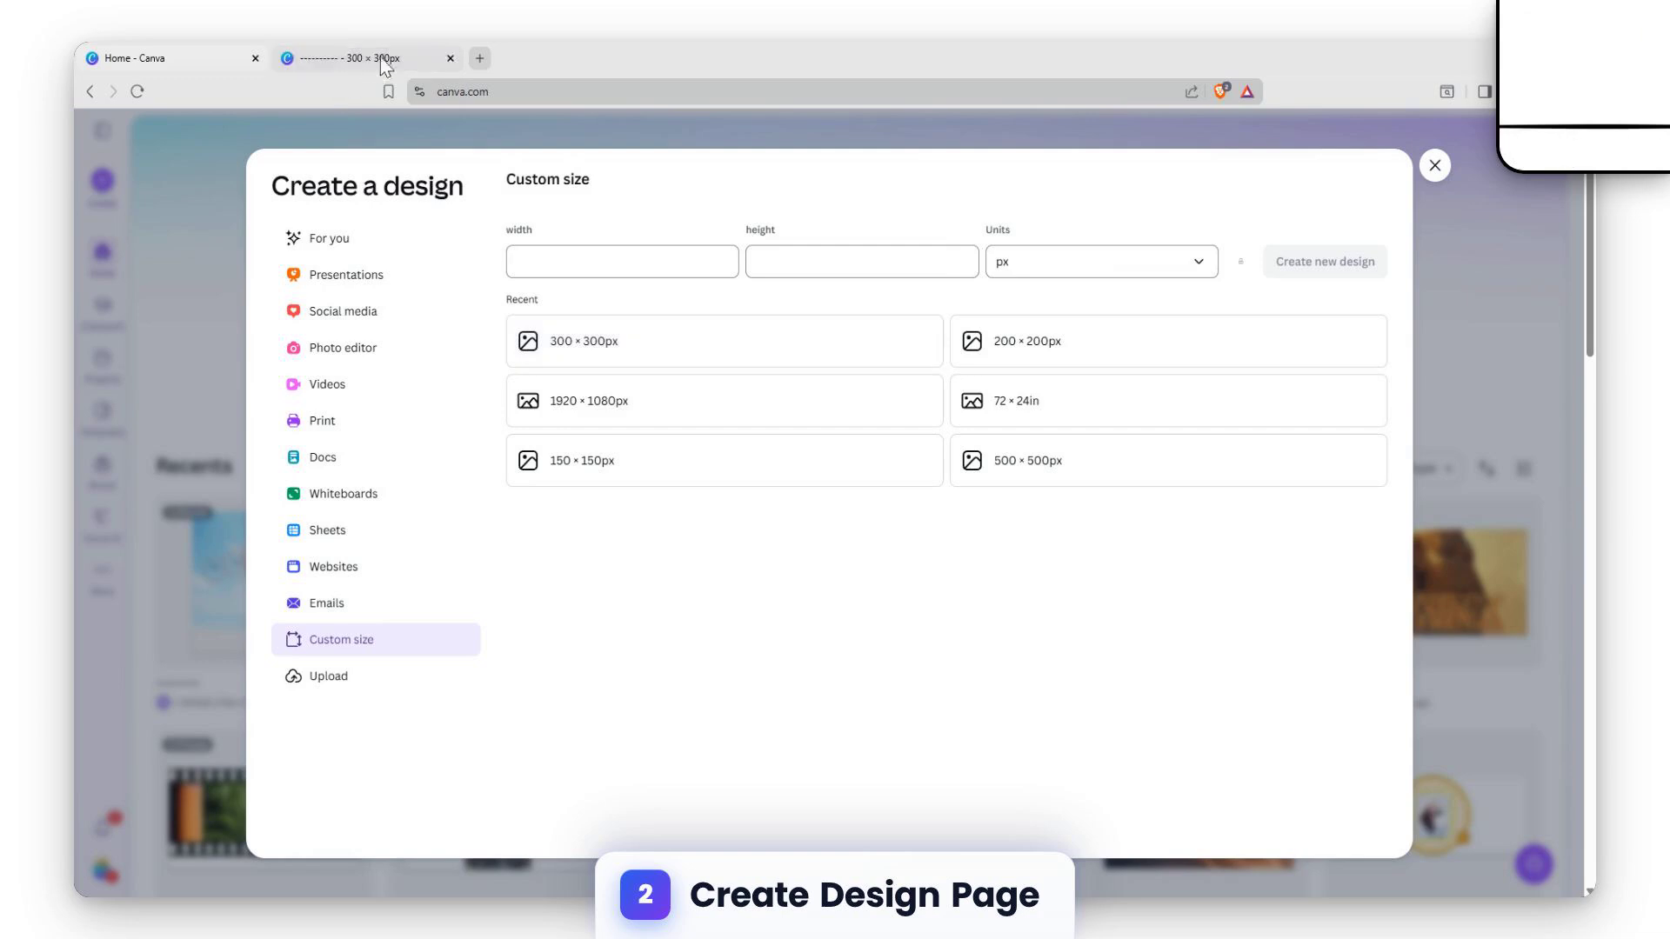
Close the design creation dialog and switch to the already open 300 × 300px design
left_click(1423, 170)
left_click(381, 55)
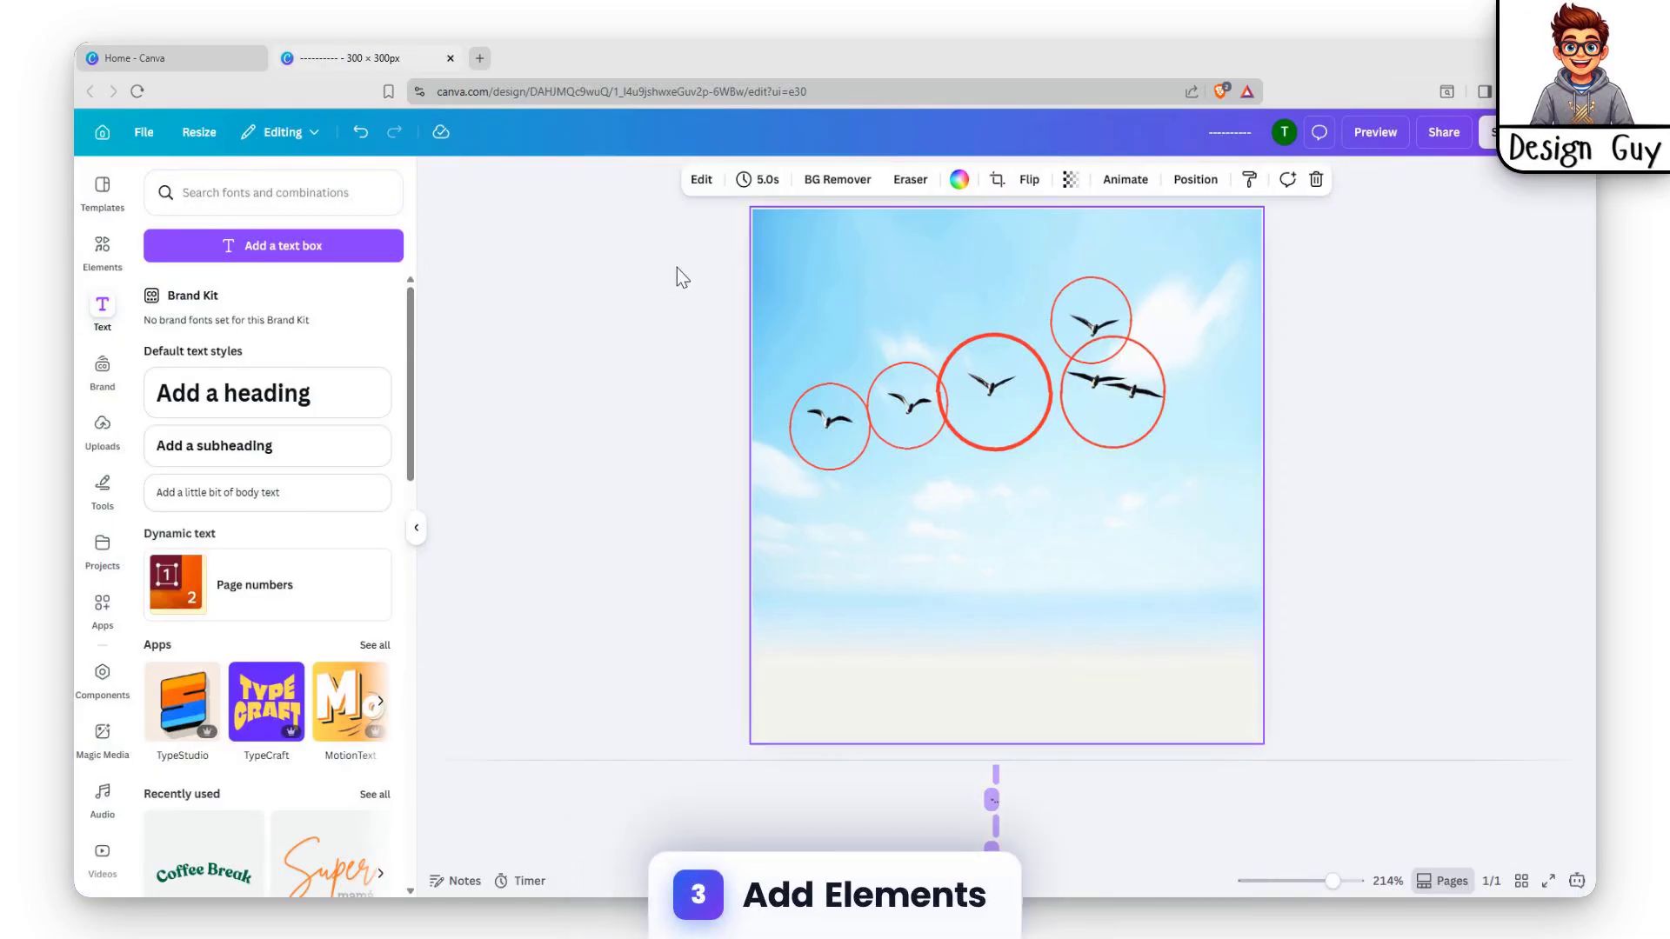
left_click(96, 274)
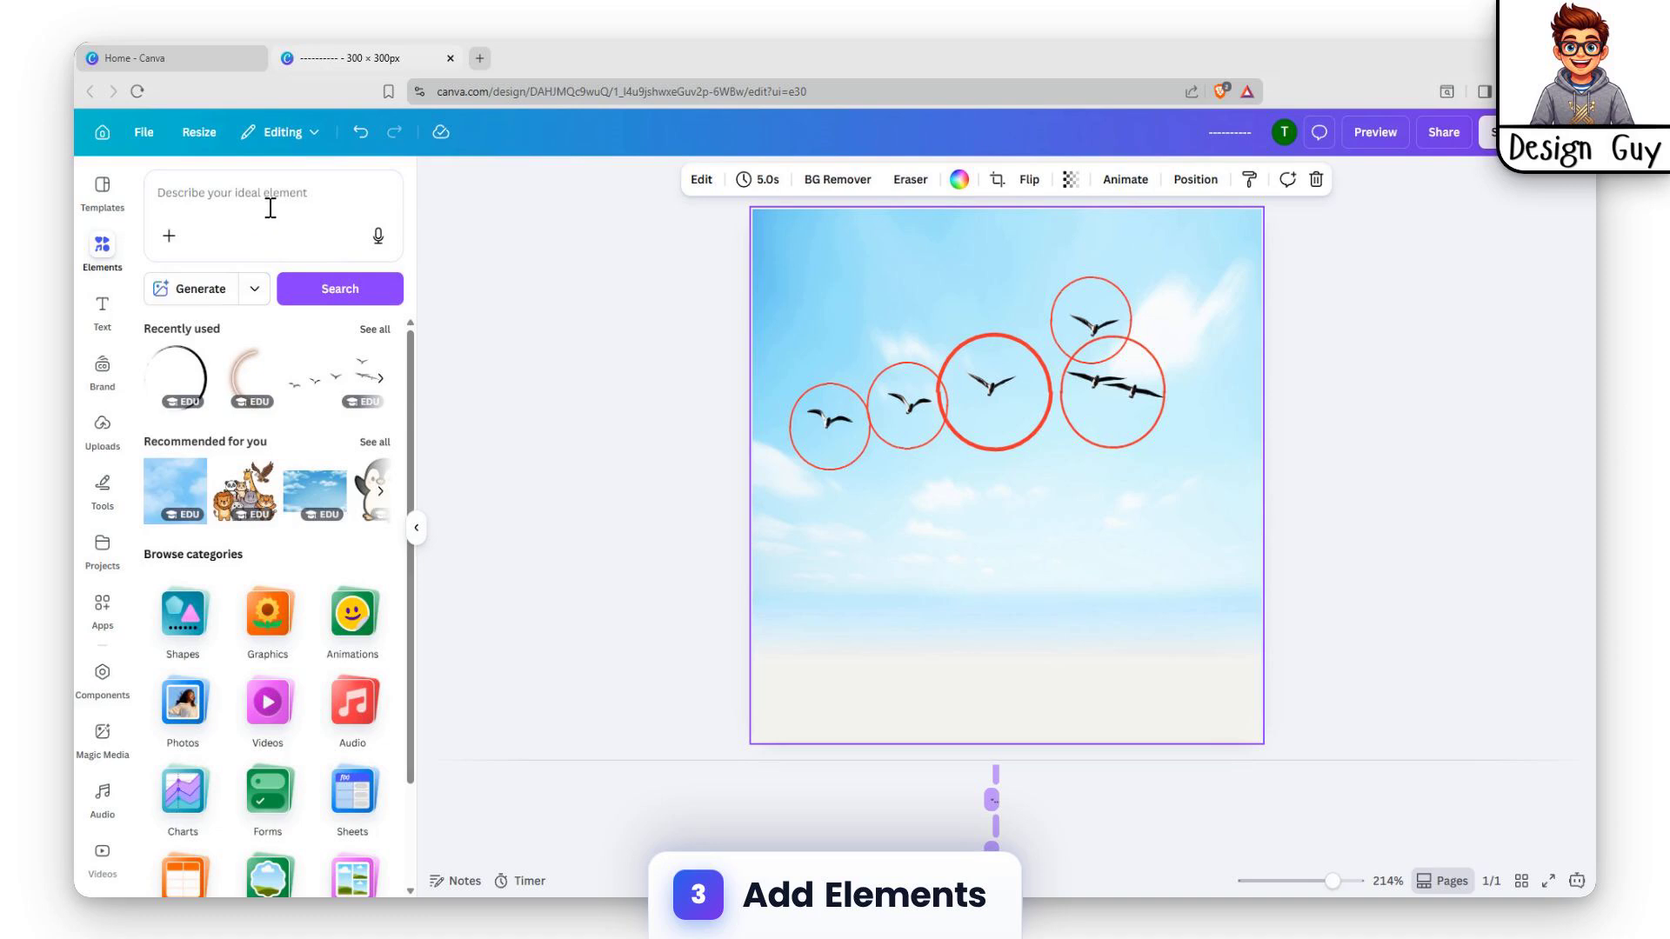
left_click(287, 201)
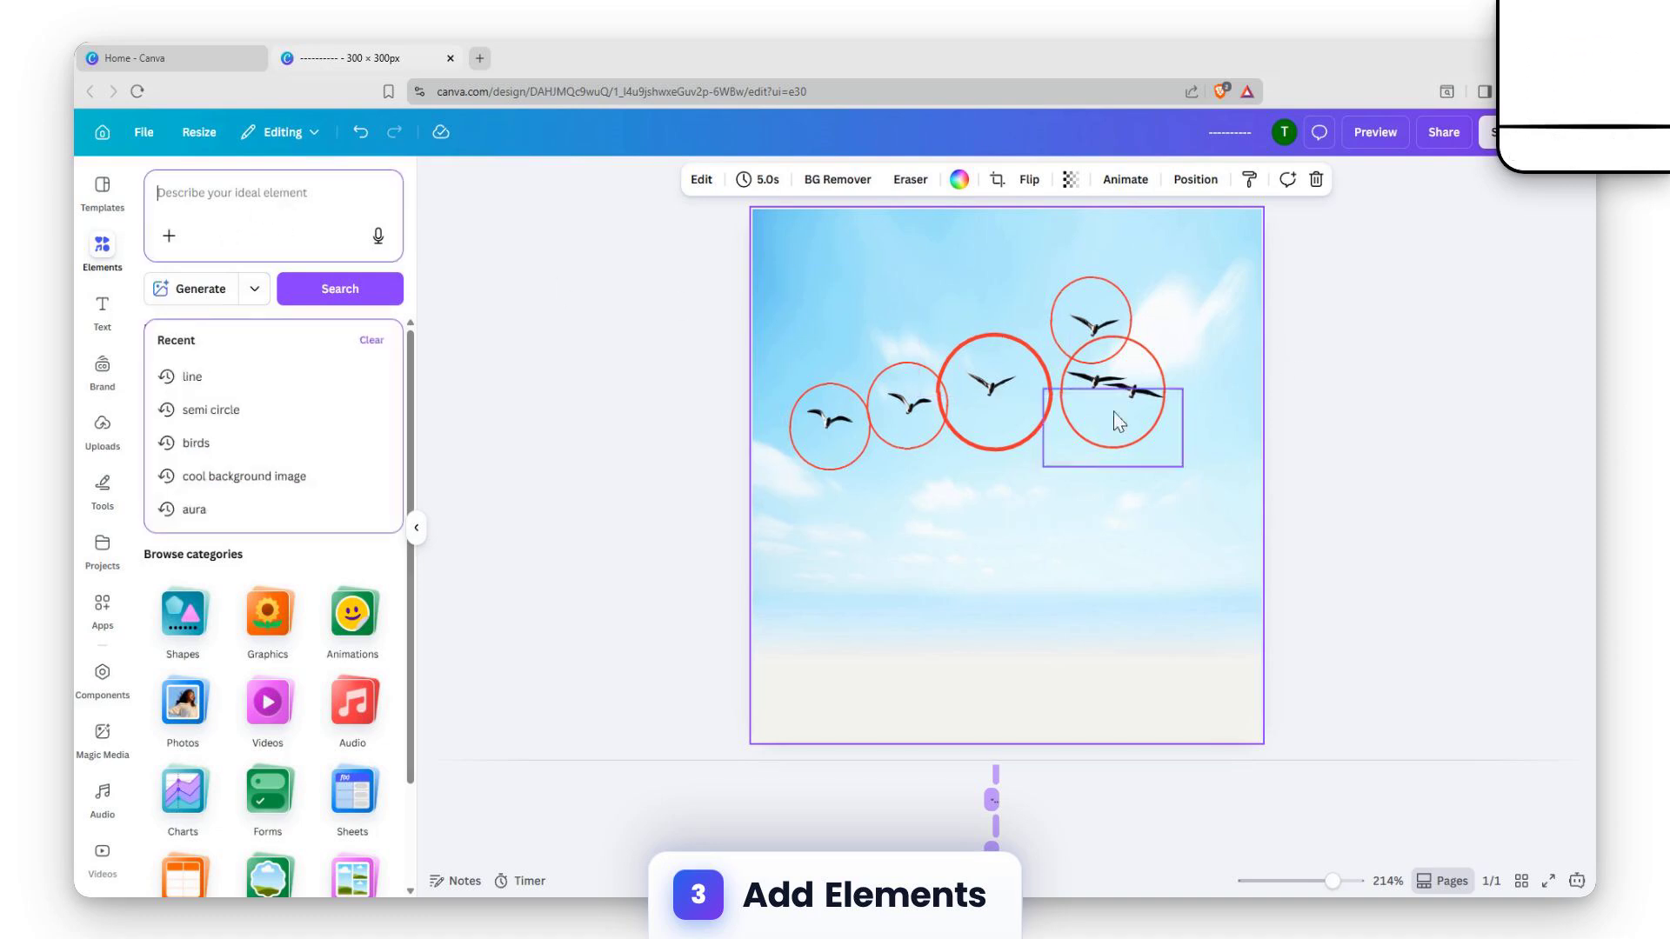
left_click(918, 554)
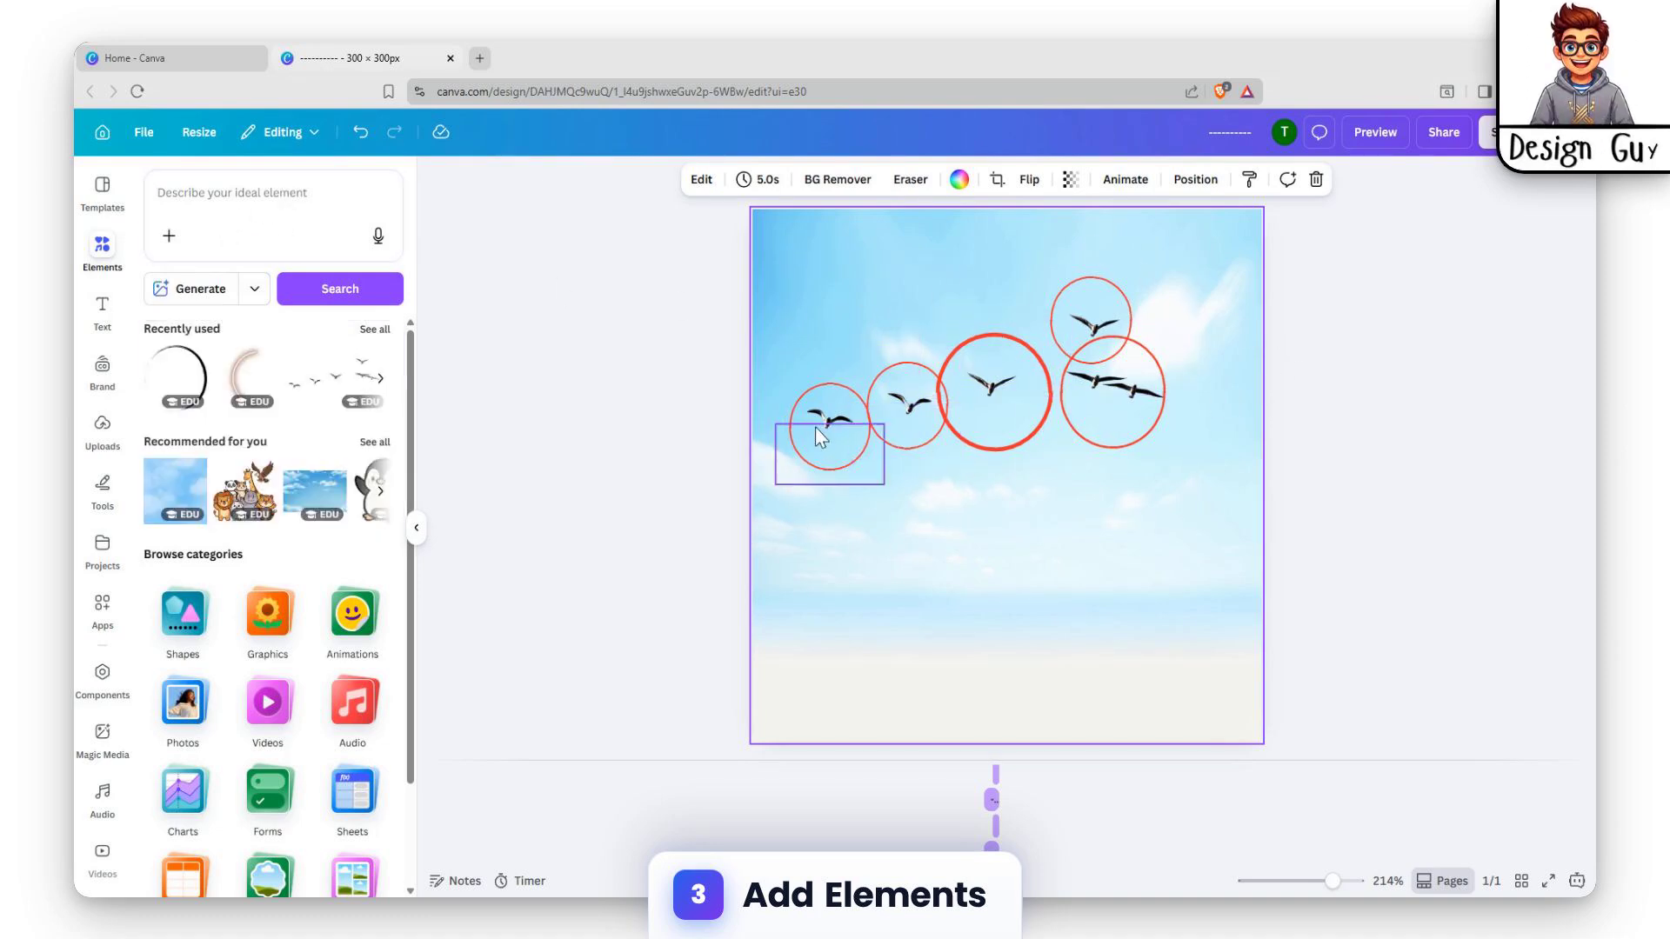
Add a subheading text box to the page and place it in the empty area below the bird circles
left_click(102, 311)
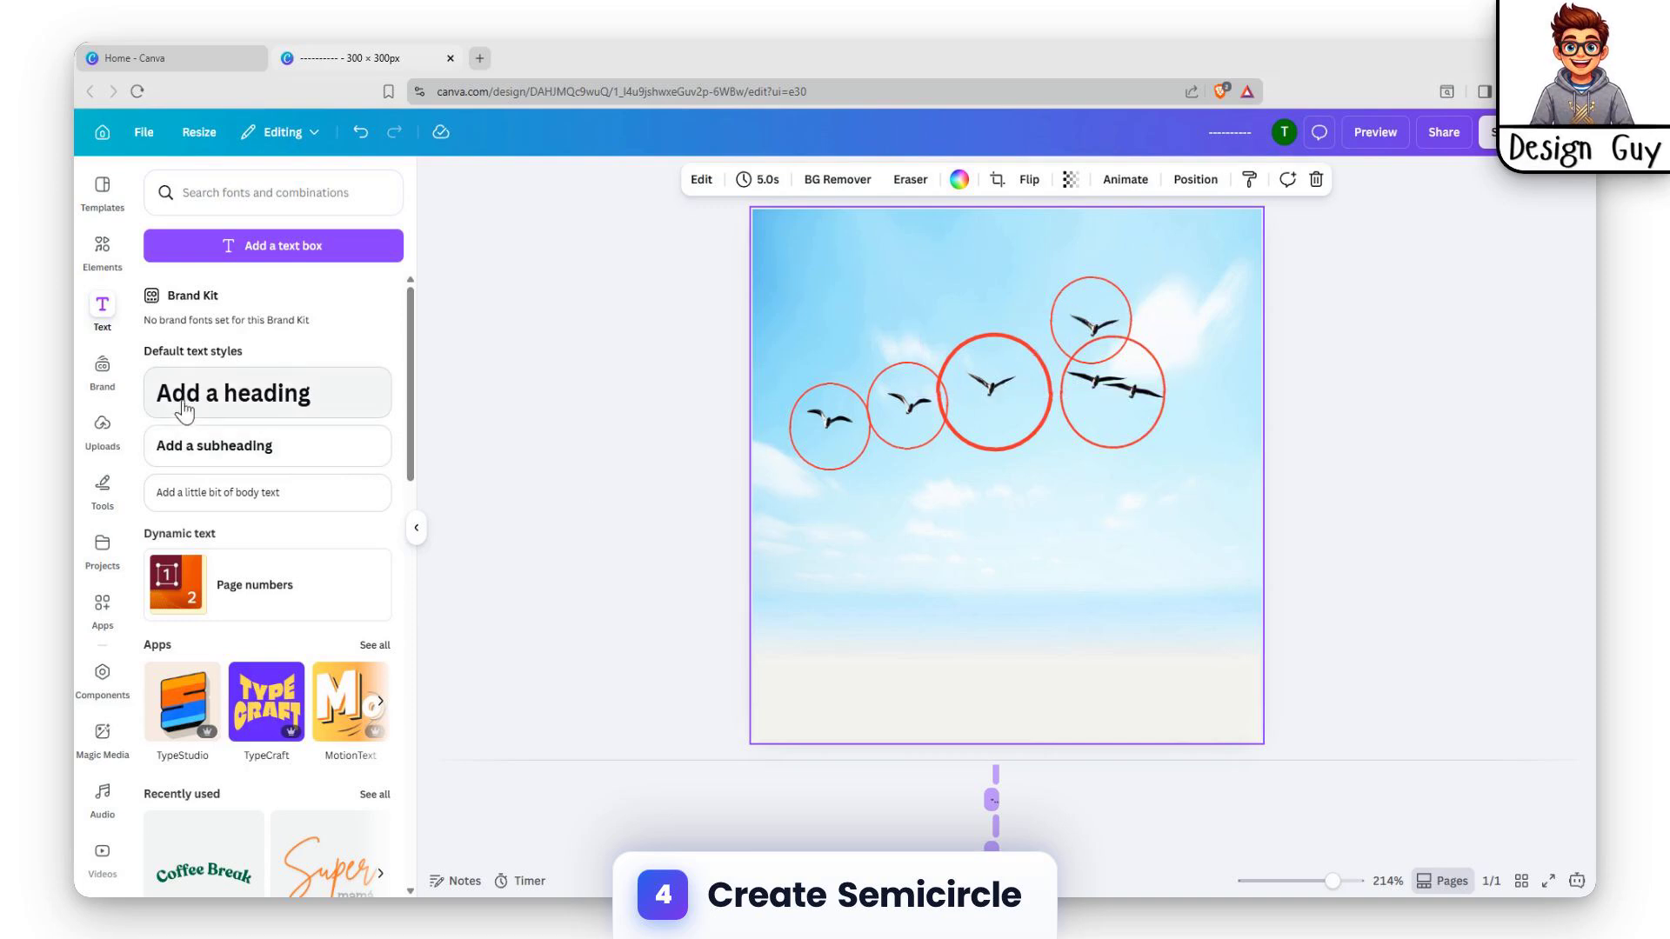
left_click(206, 451)
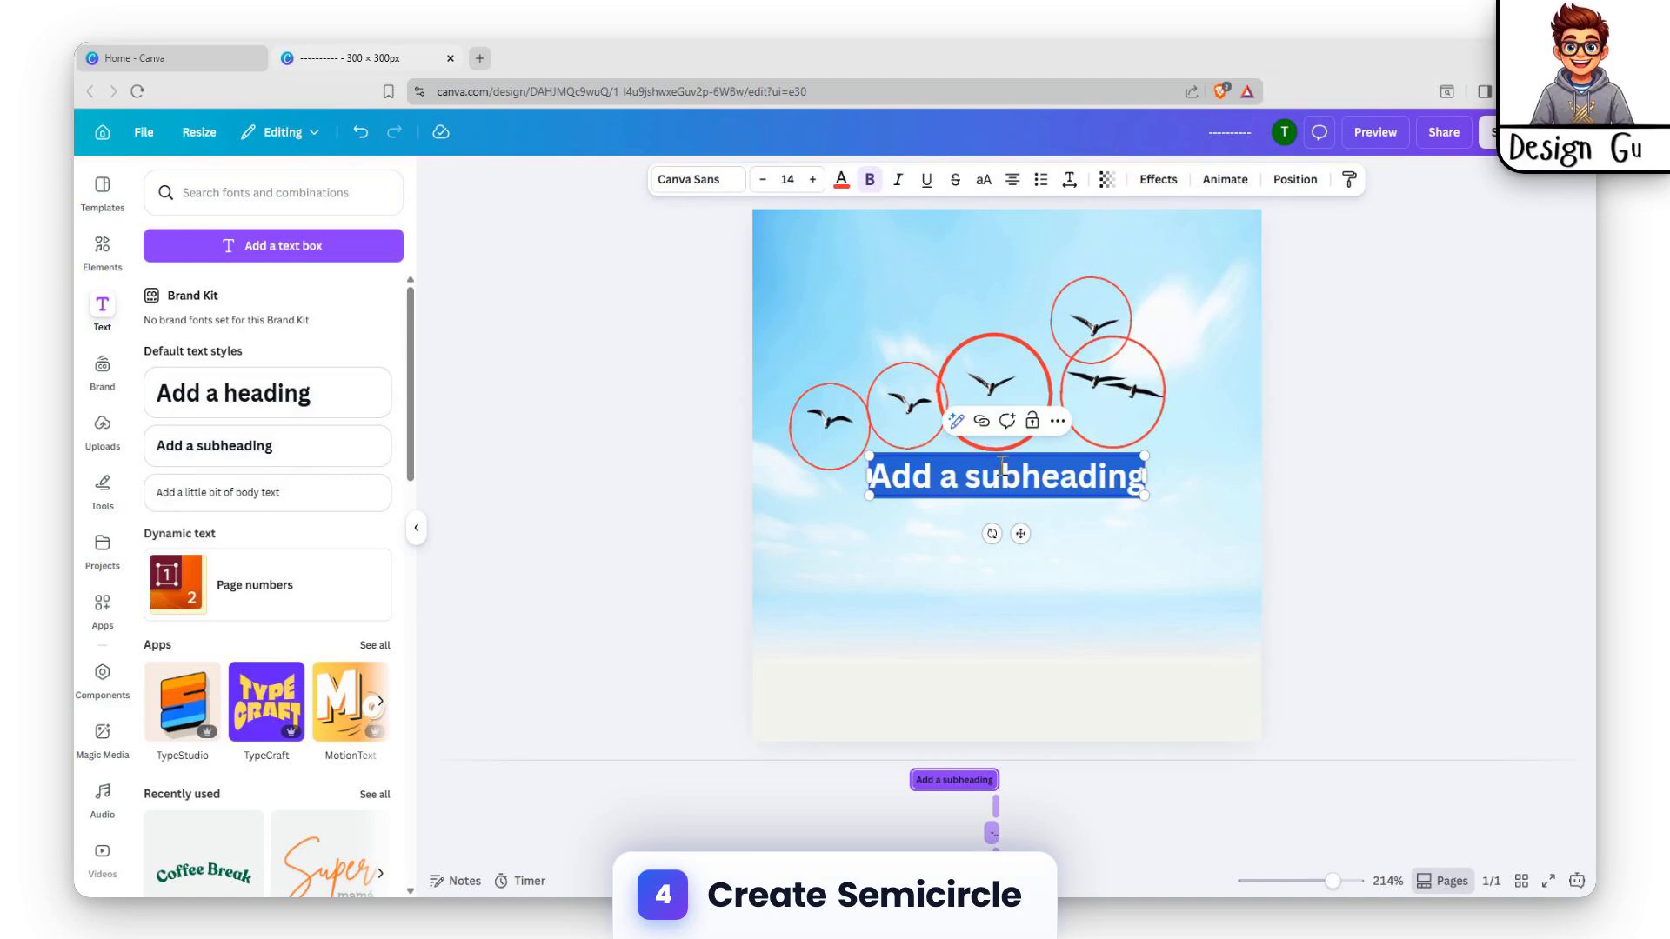
left_click_drag(1020, 533, 966, 599)
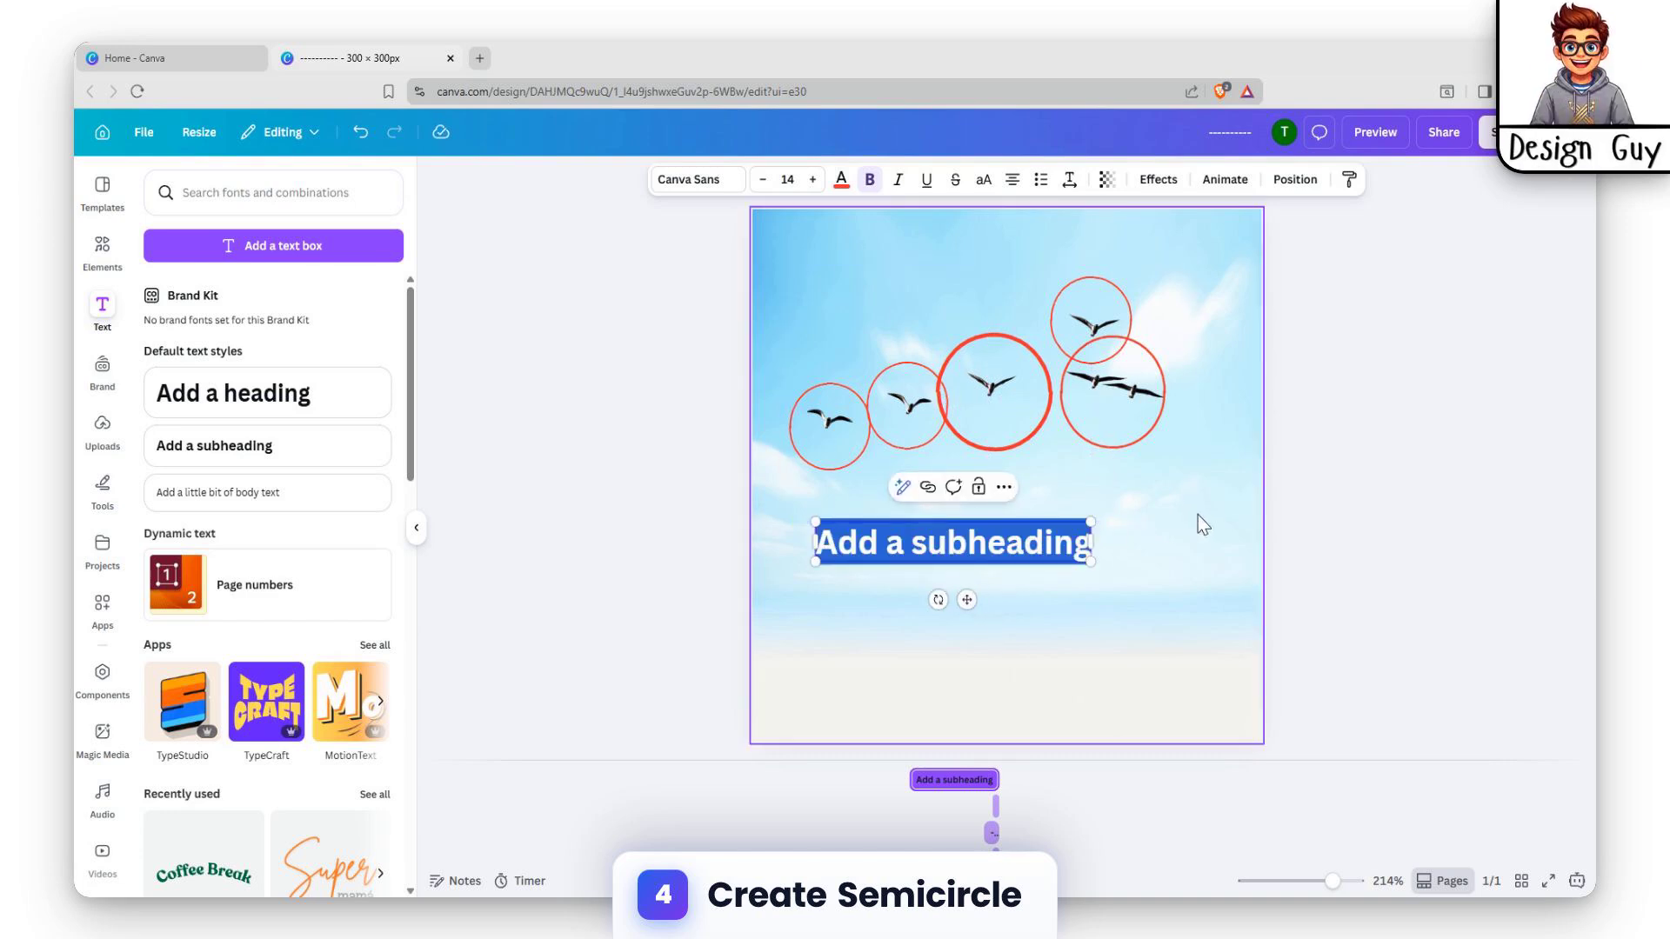
Replace the subheading's placeholder text with a long row of hyphens
key("BackSpace")
type("--")
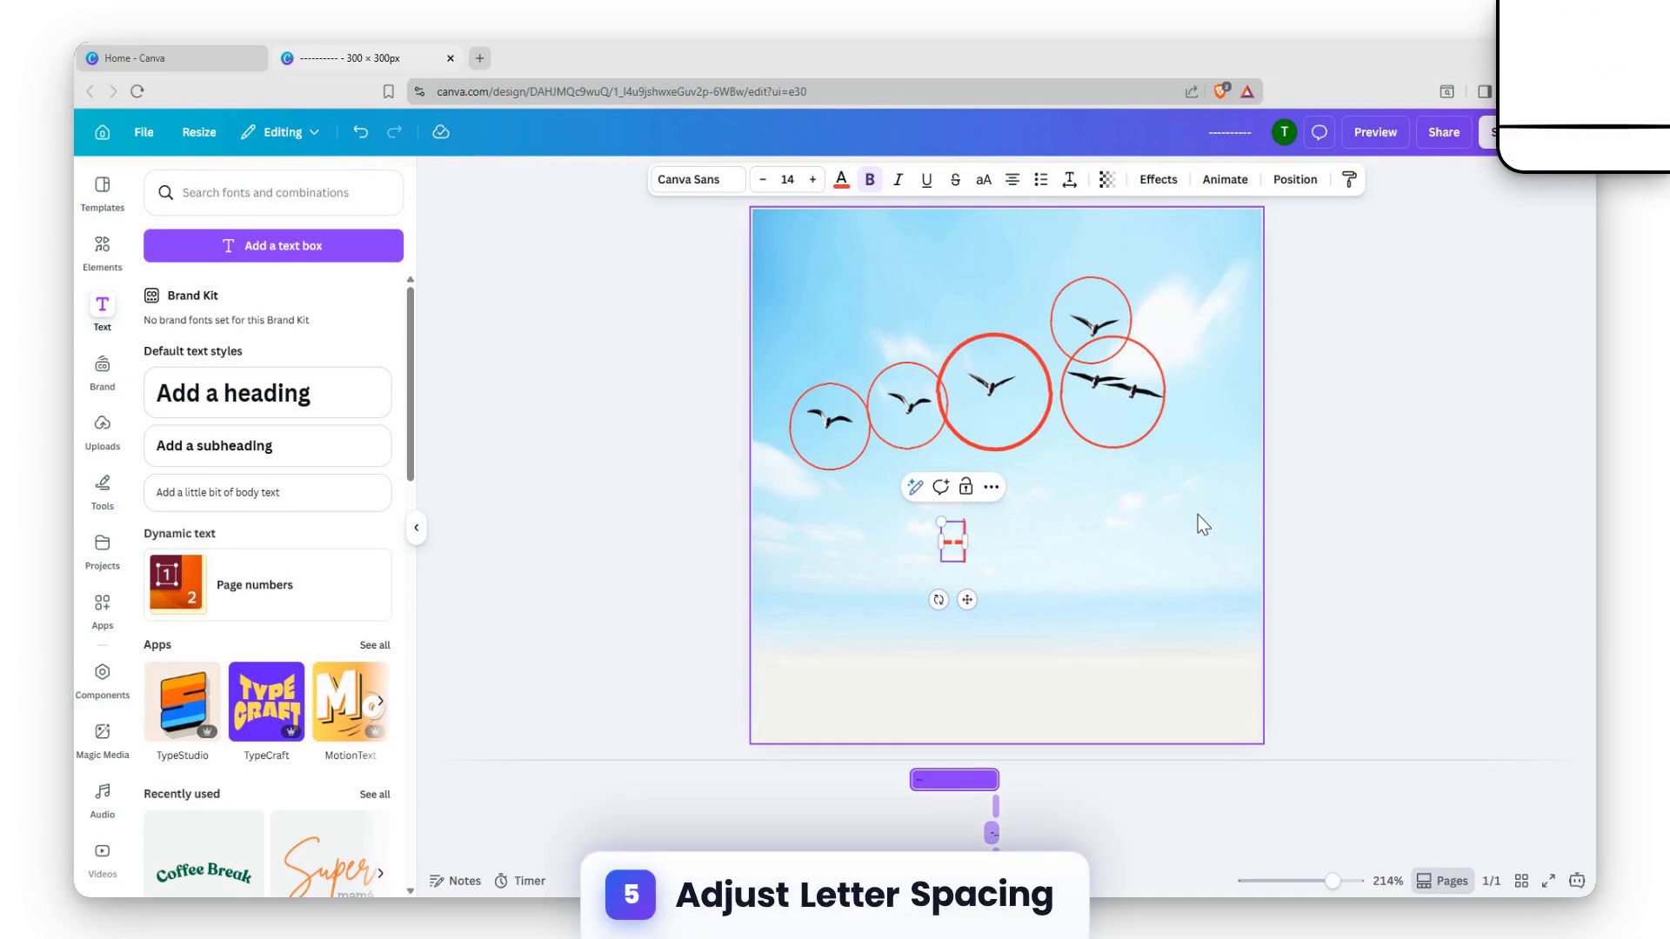
type("----------------")
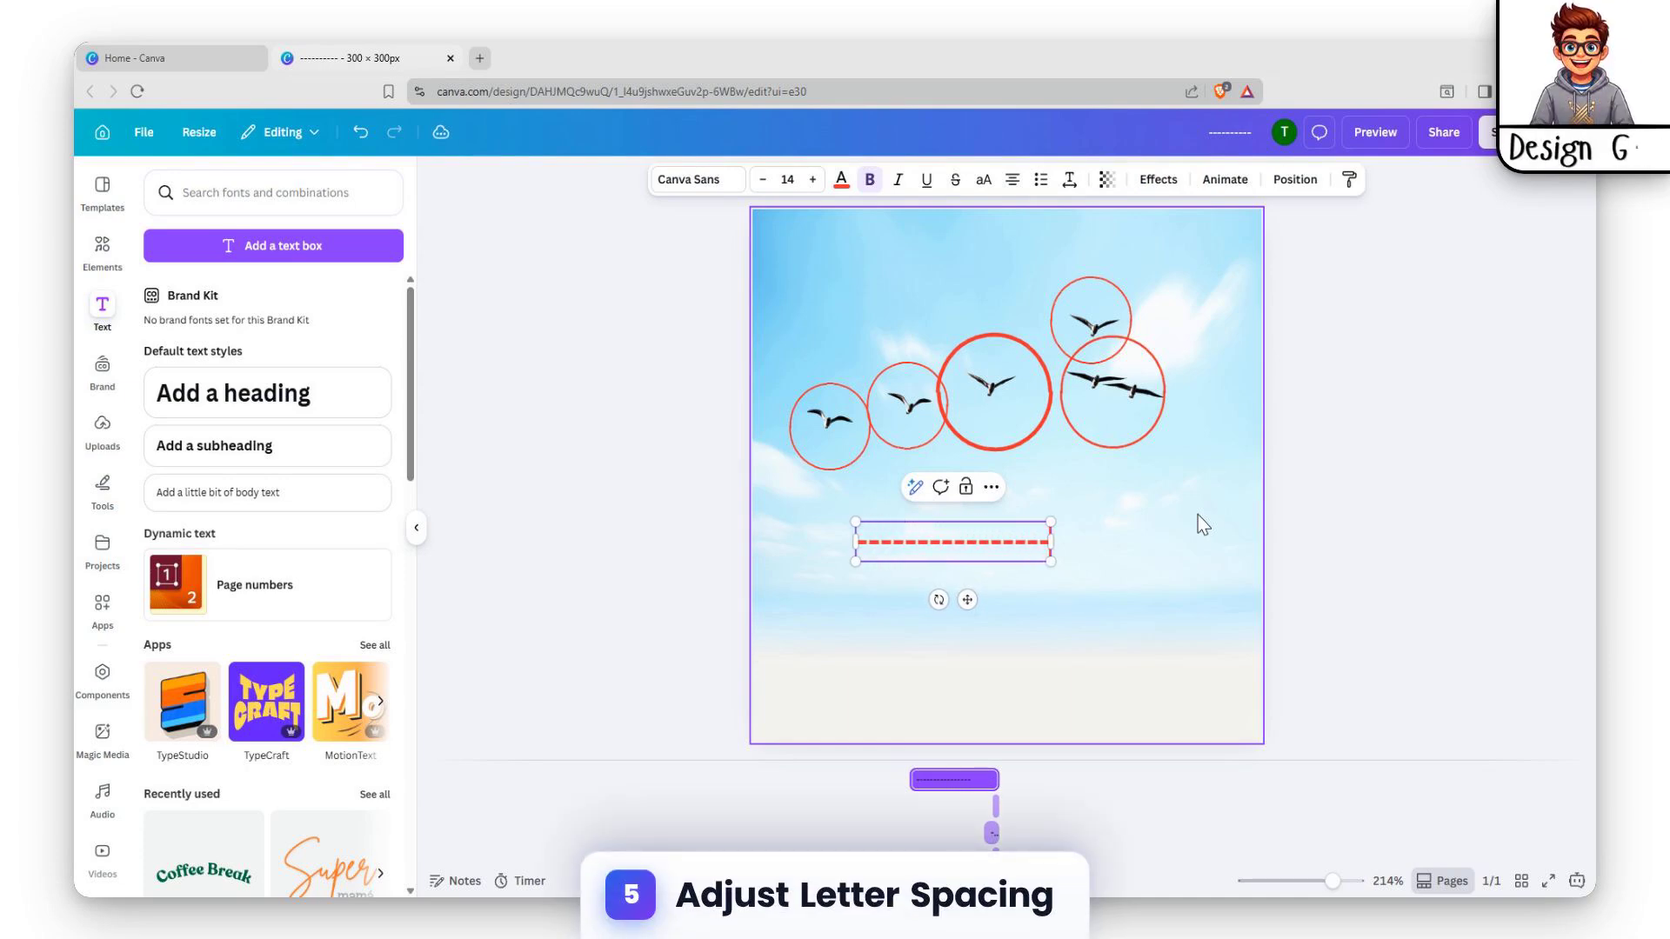
key("Escape")
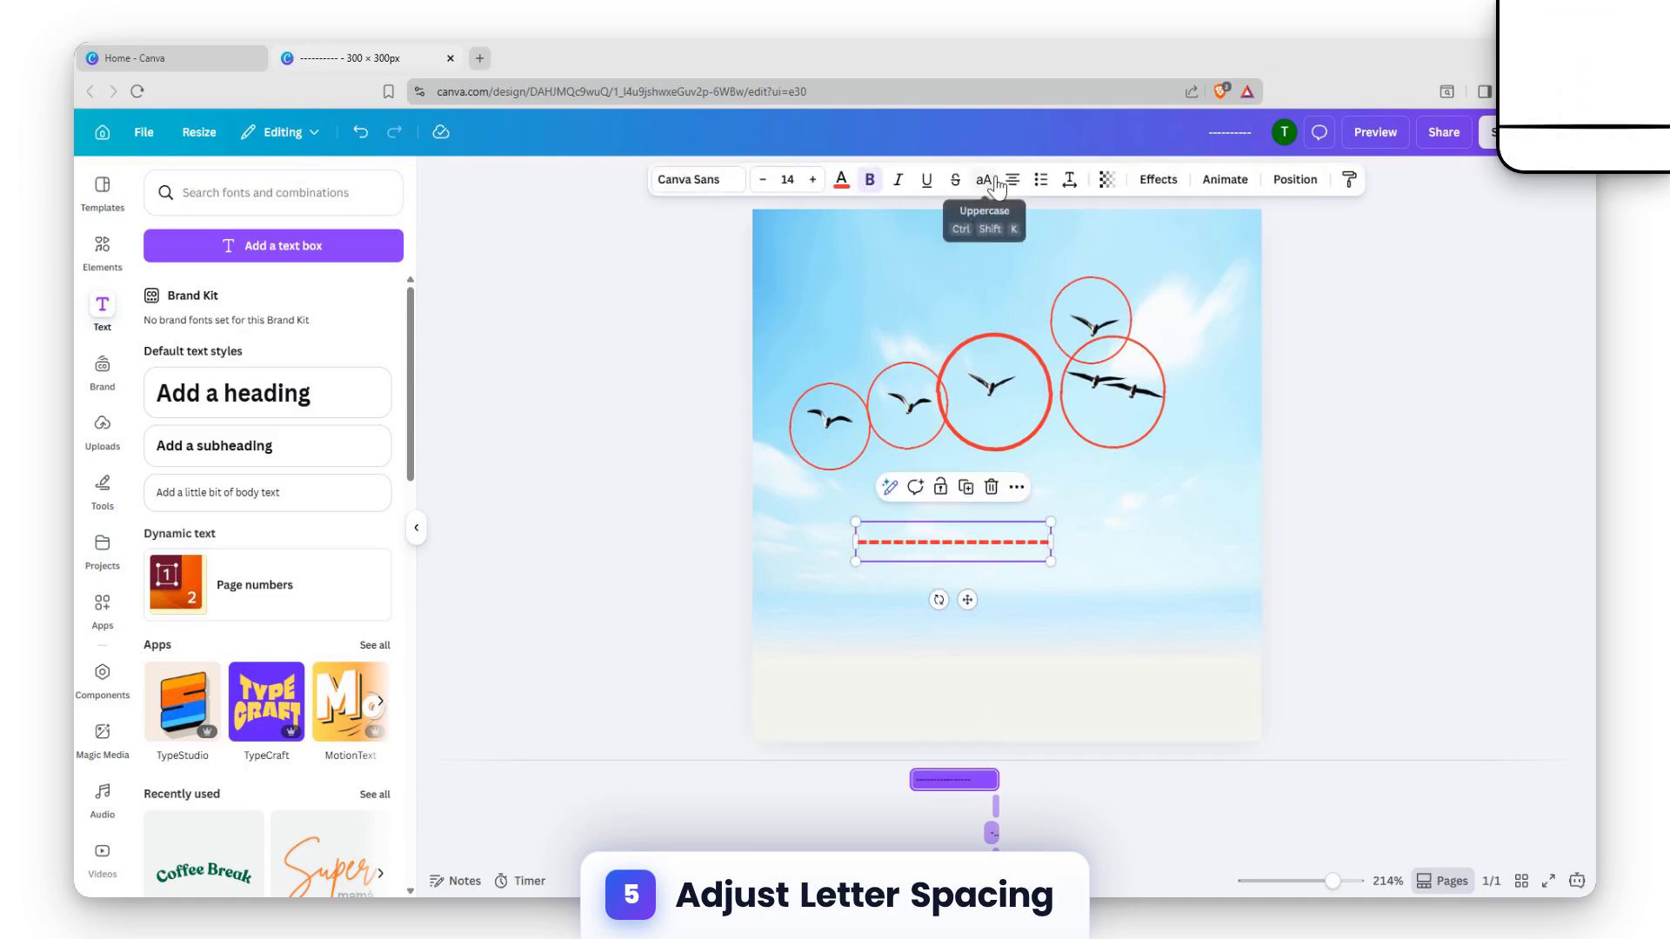
Reduce the hyphen row's letter spacing to -95 so that the dashes merge into a solid line
left_click(1070, 179)
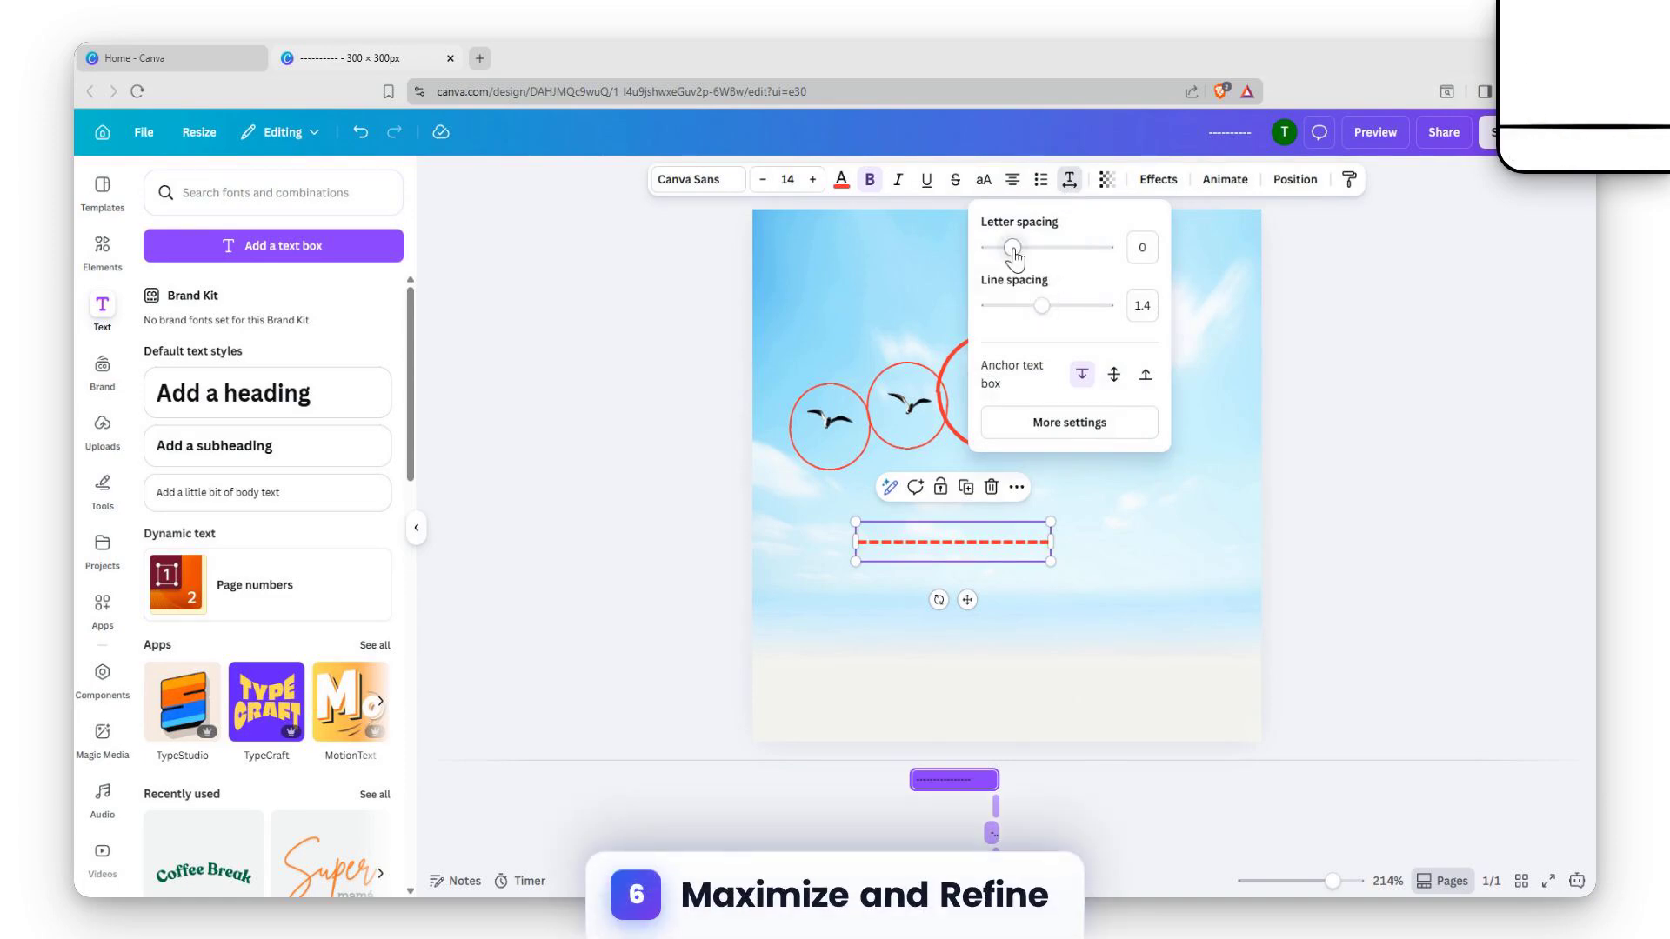
left_click_drag(1013, 251, 1008, 254)
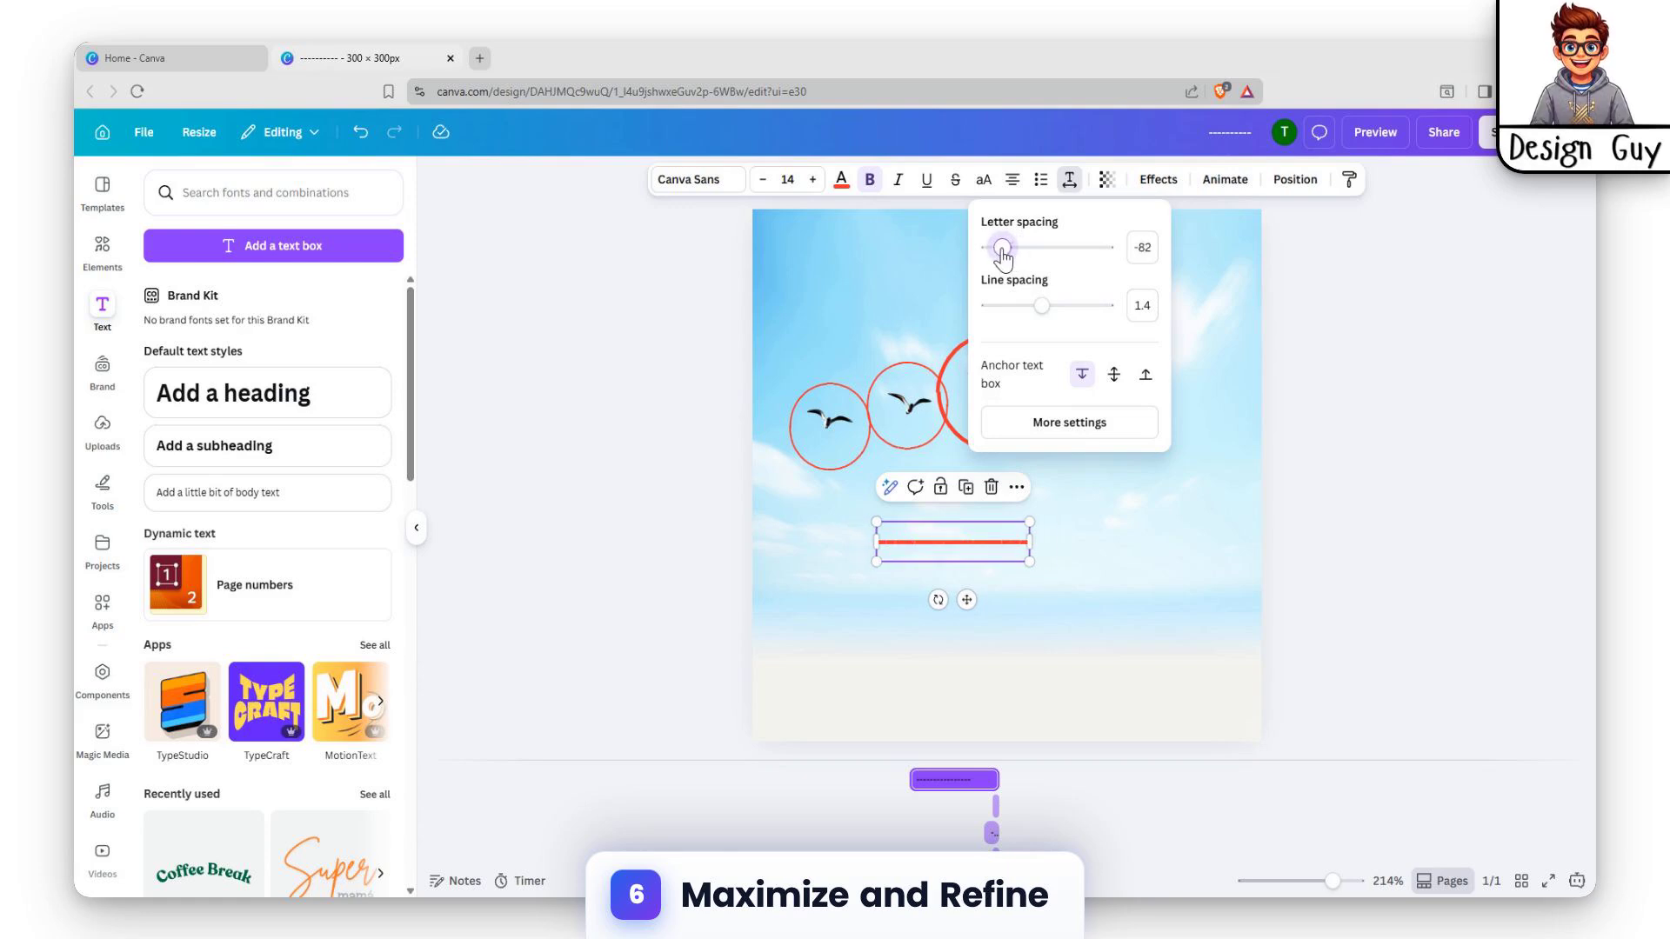
left_click_drag(1005, 256, 1000, 255)
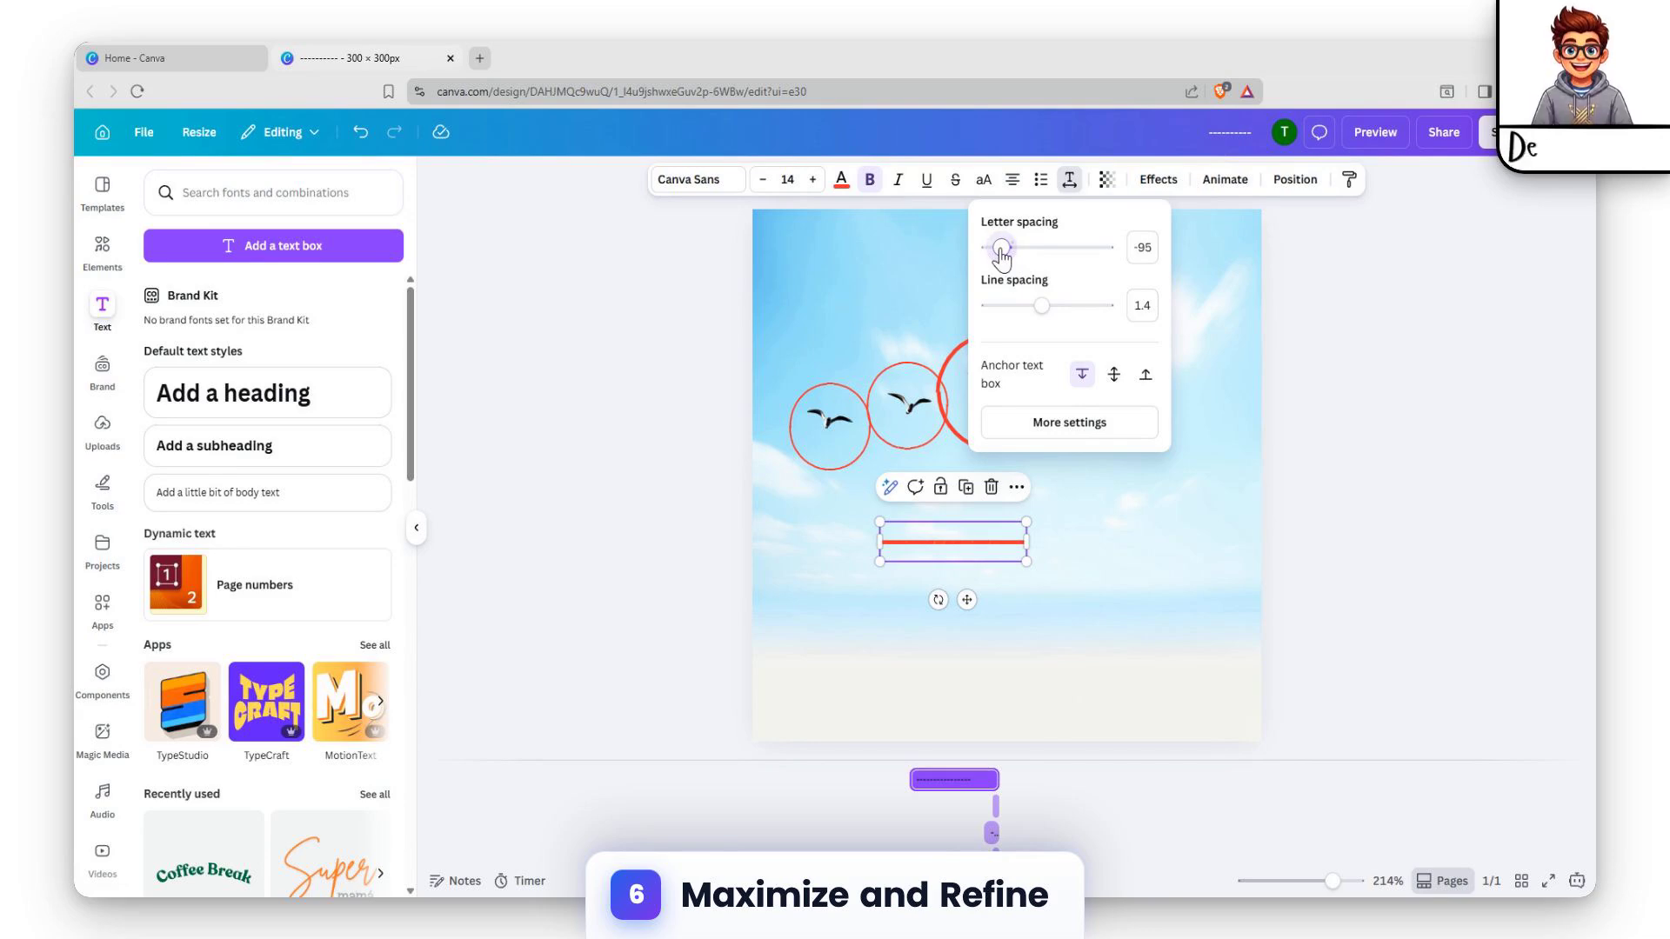
left_click(1152, 520)
Apply the Curve shape effect to the hyphen line with a curve value of 100
left_click(987, 550)
left_click(1160, 177)
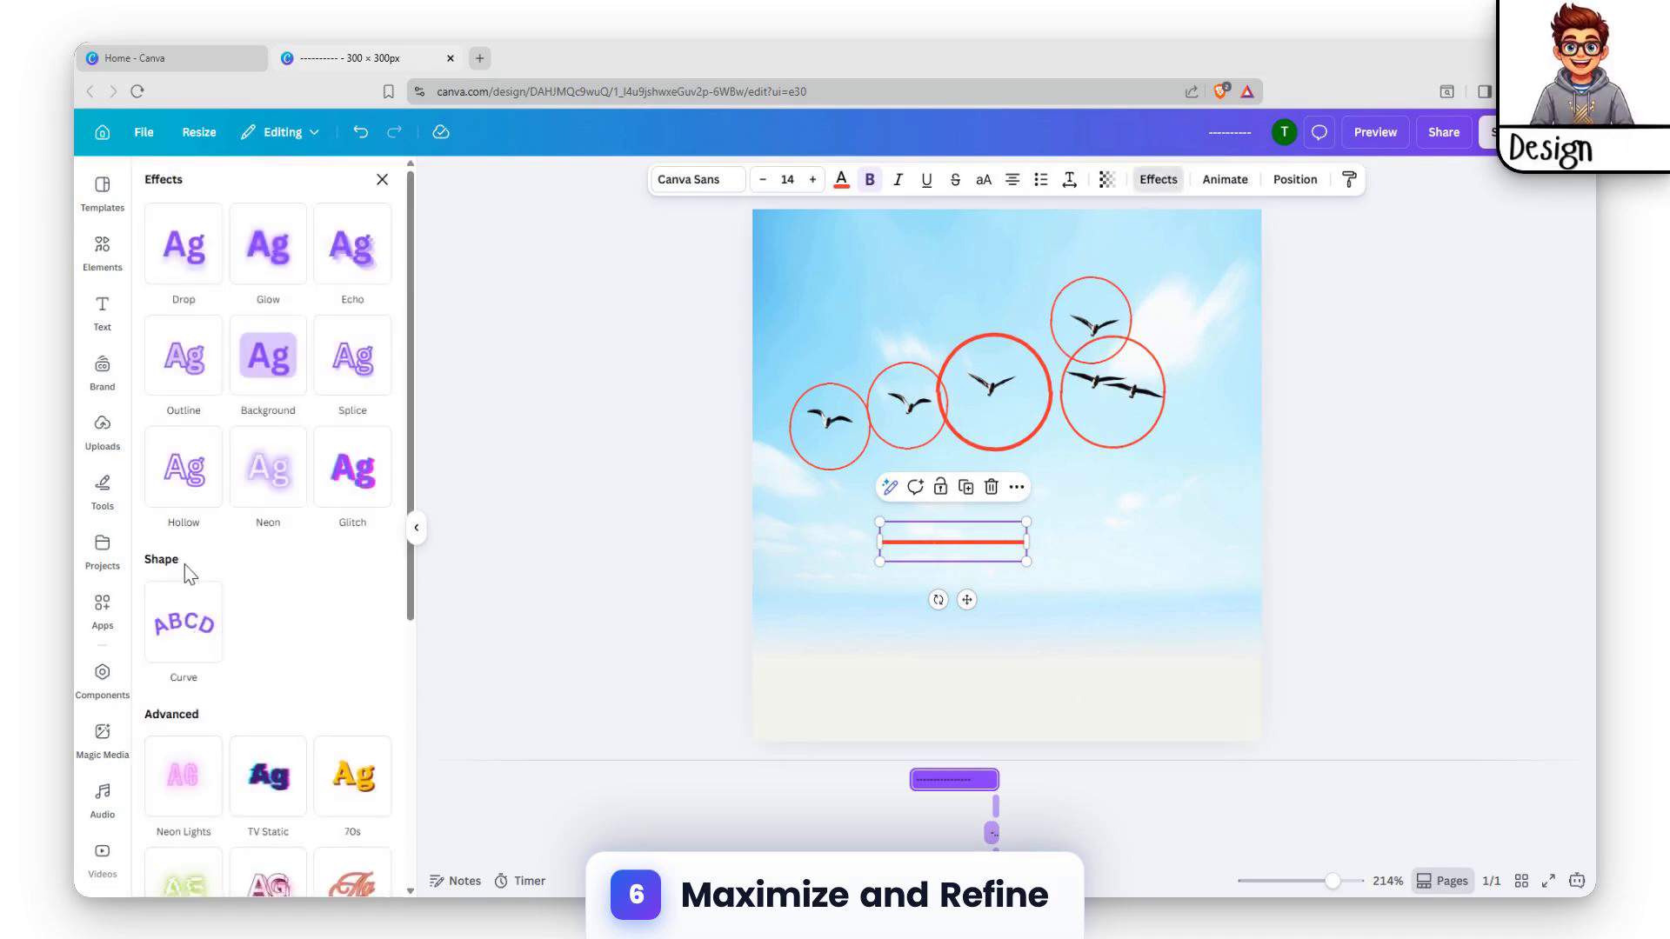
left_click(183, 619)
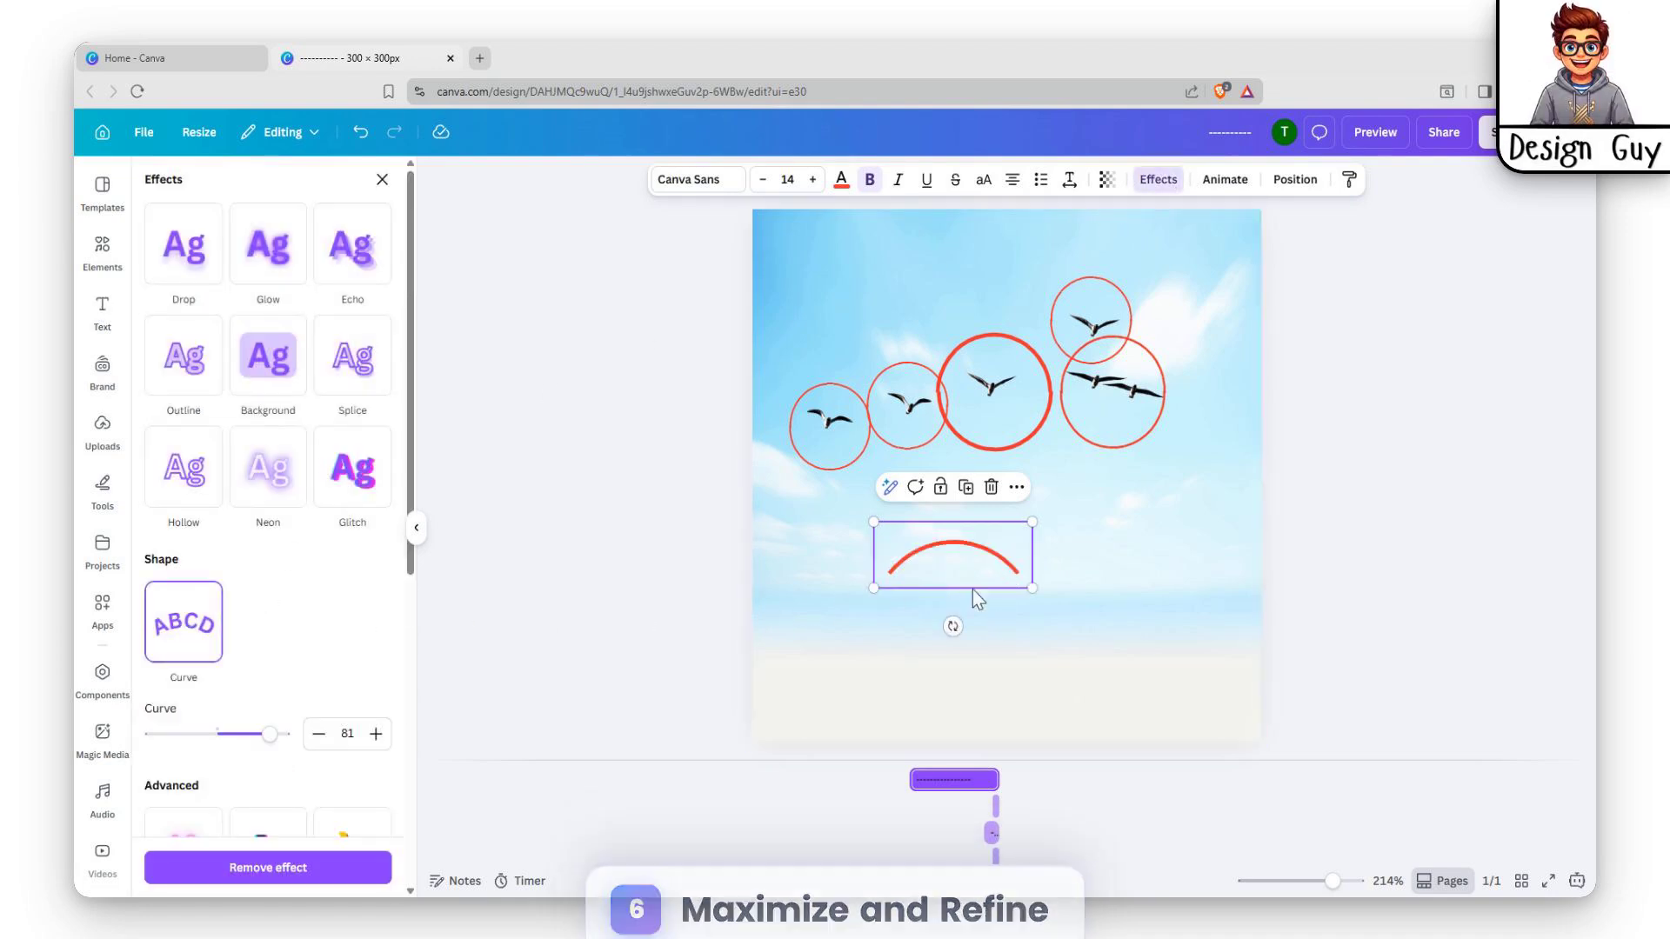
left_click_drag(269, 735, 306, 739)
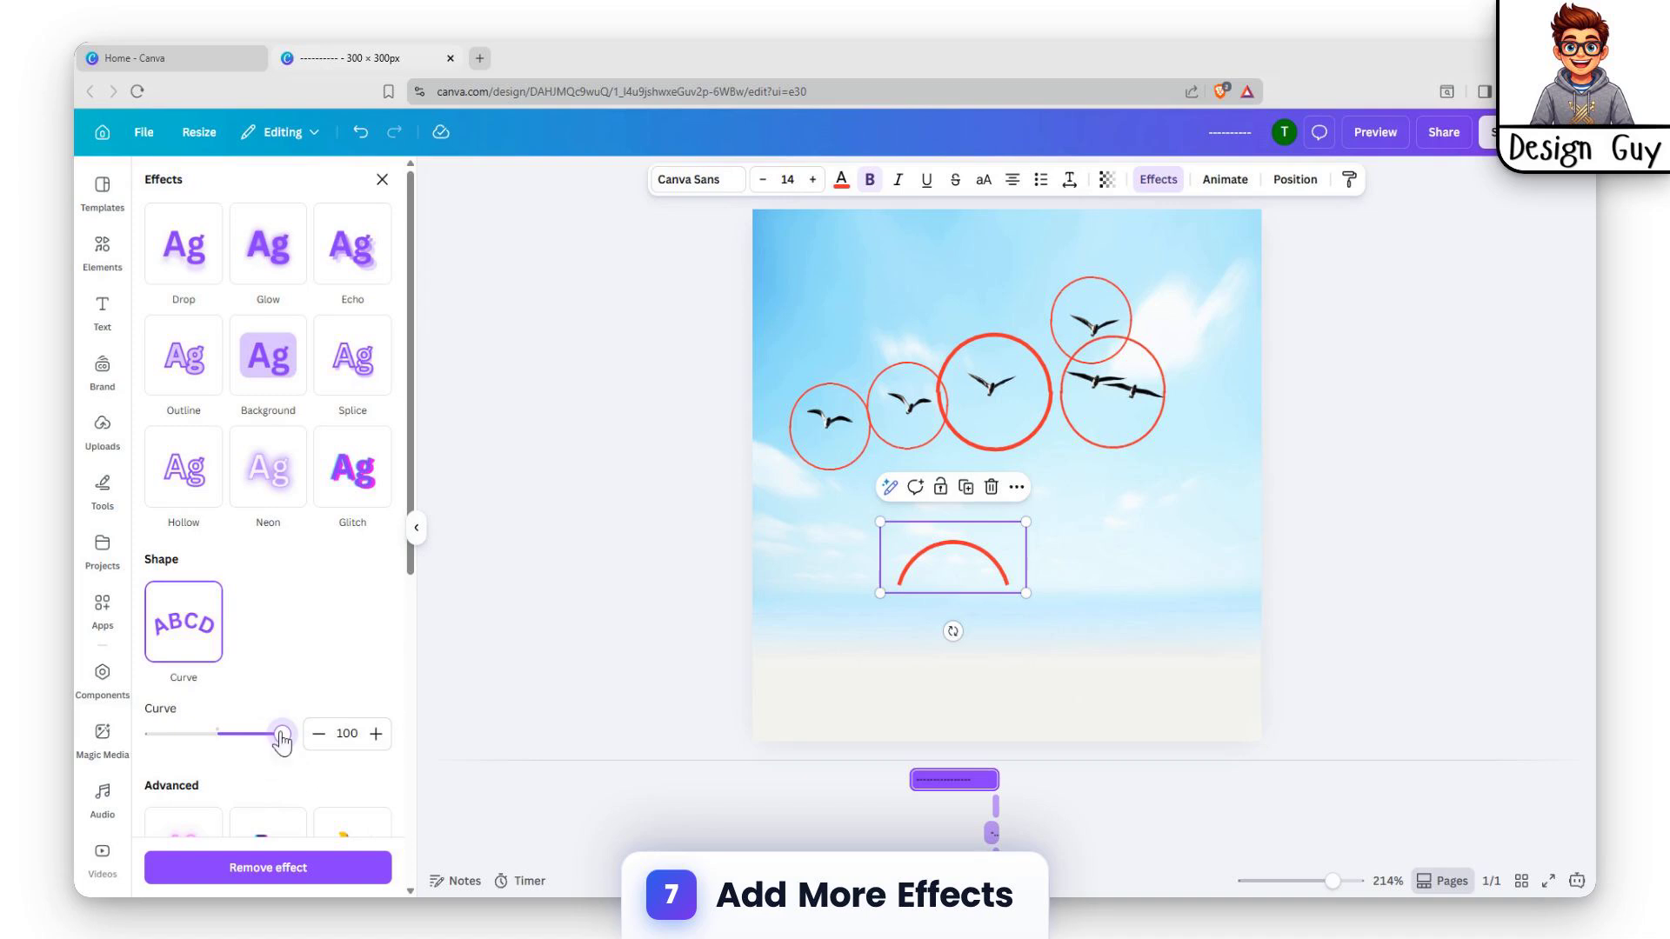
Extend the curved line with more hyphens until the arc closes into a full circle
left_click(996, 573)
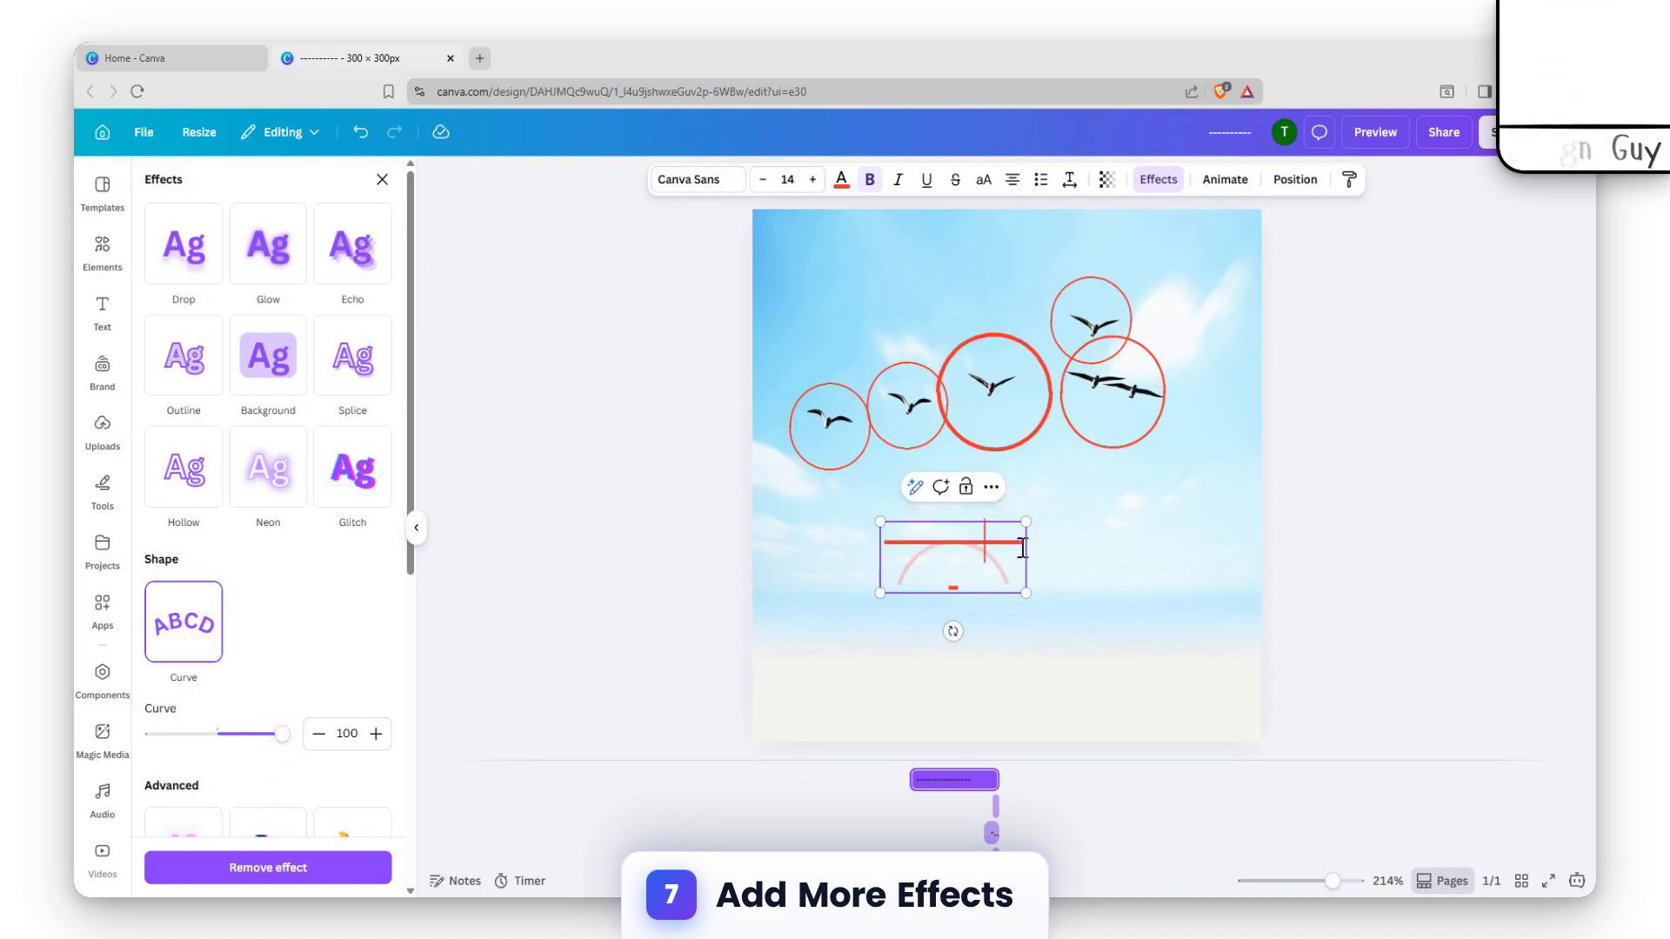
type("---")
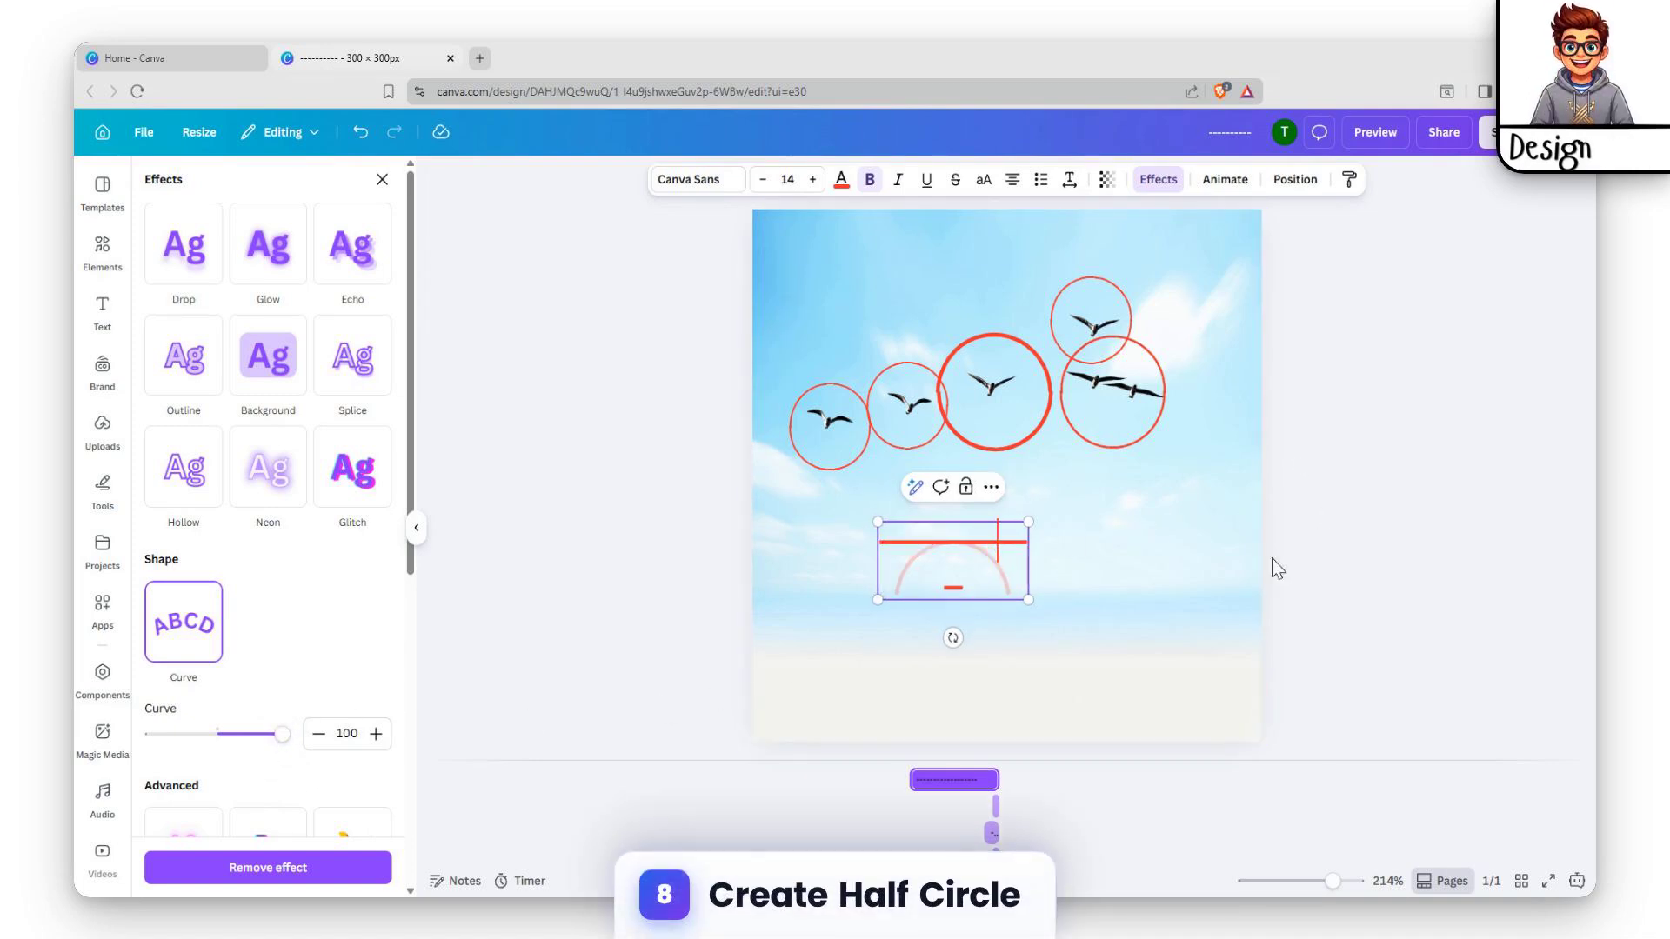
type("-")
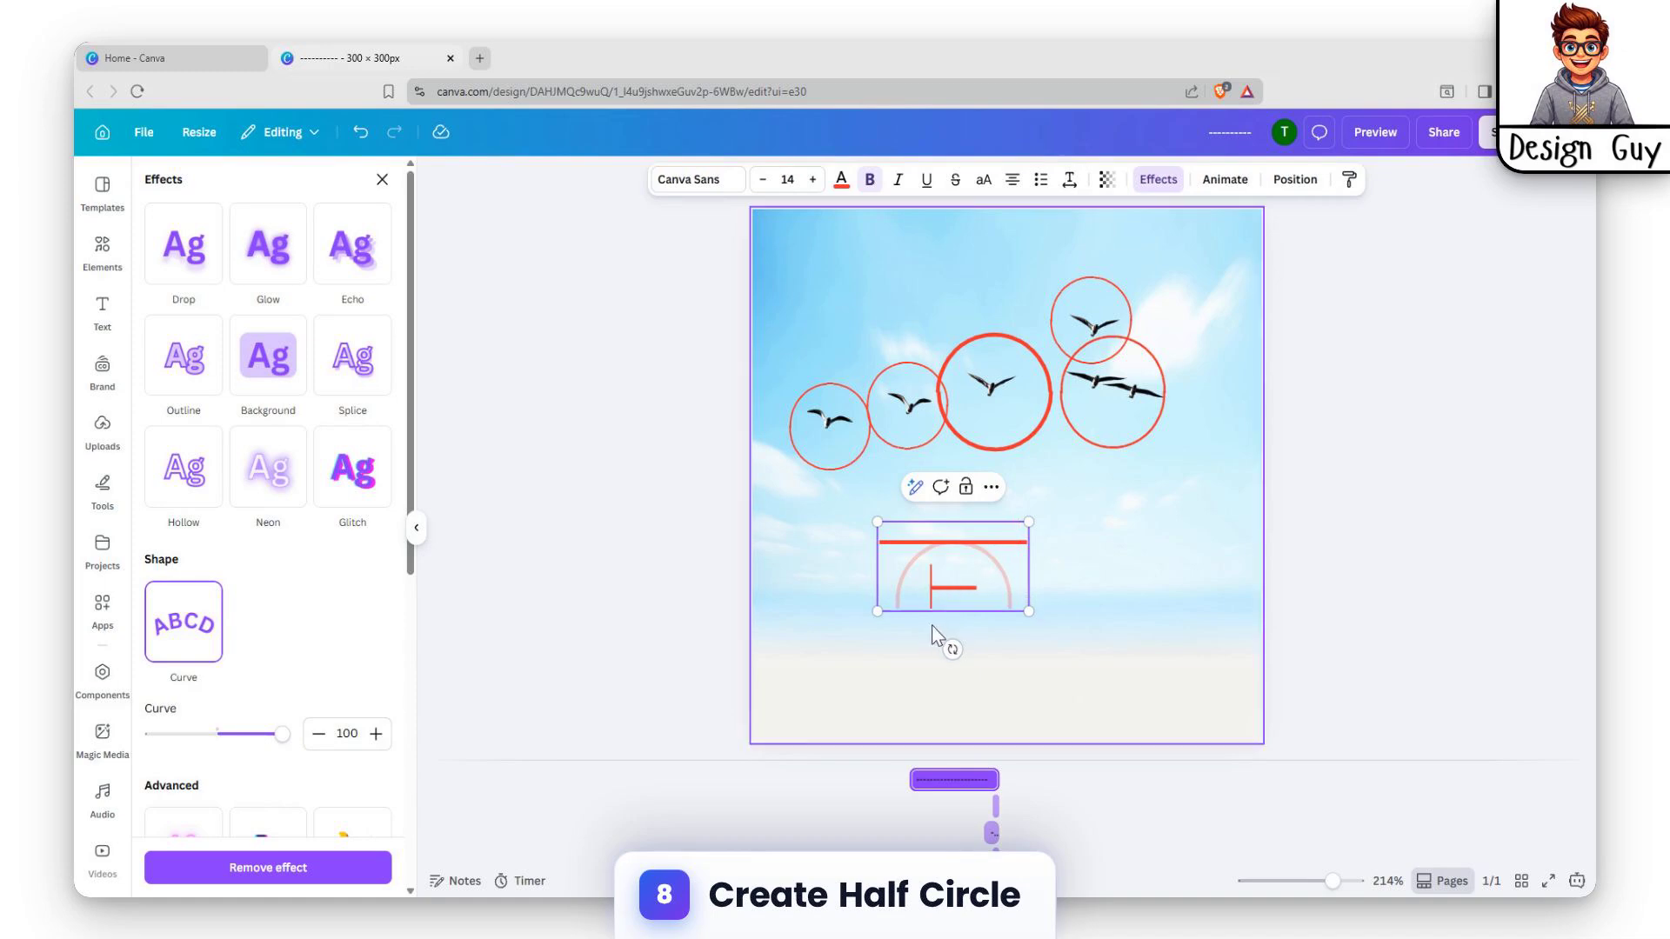
type("-----------")
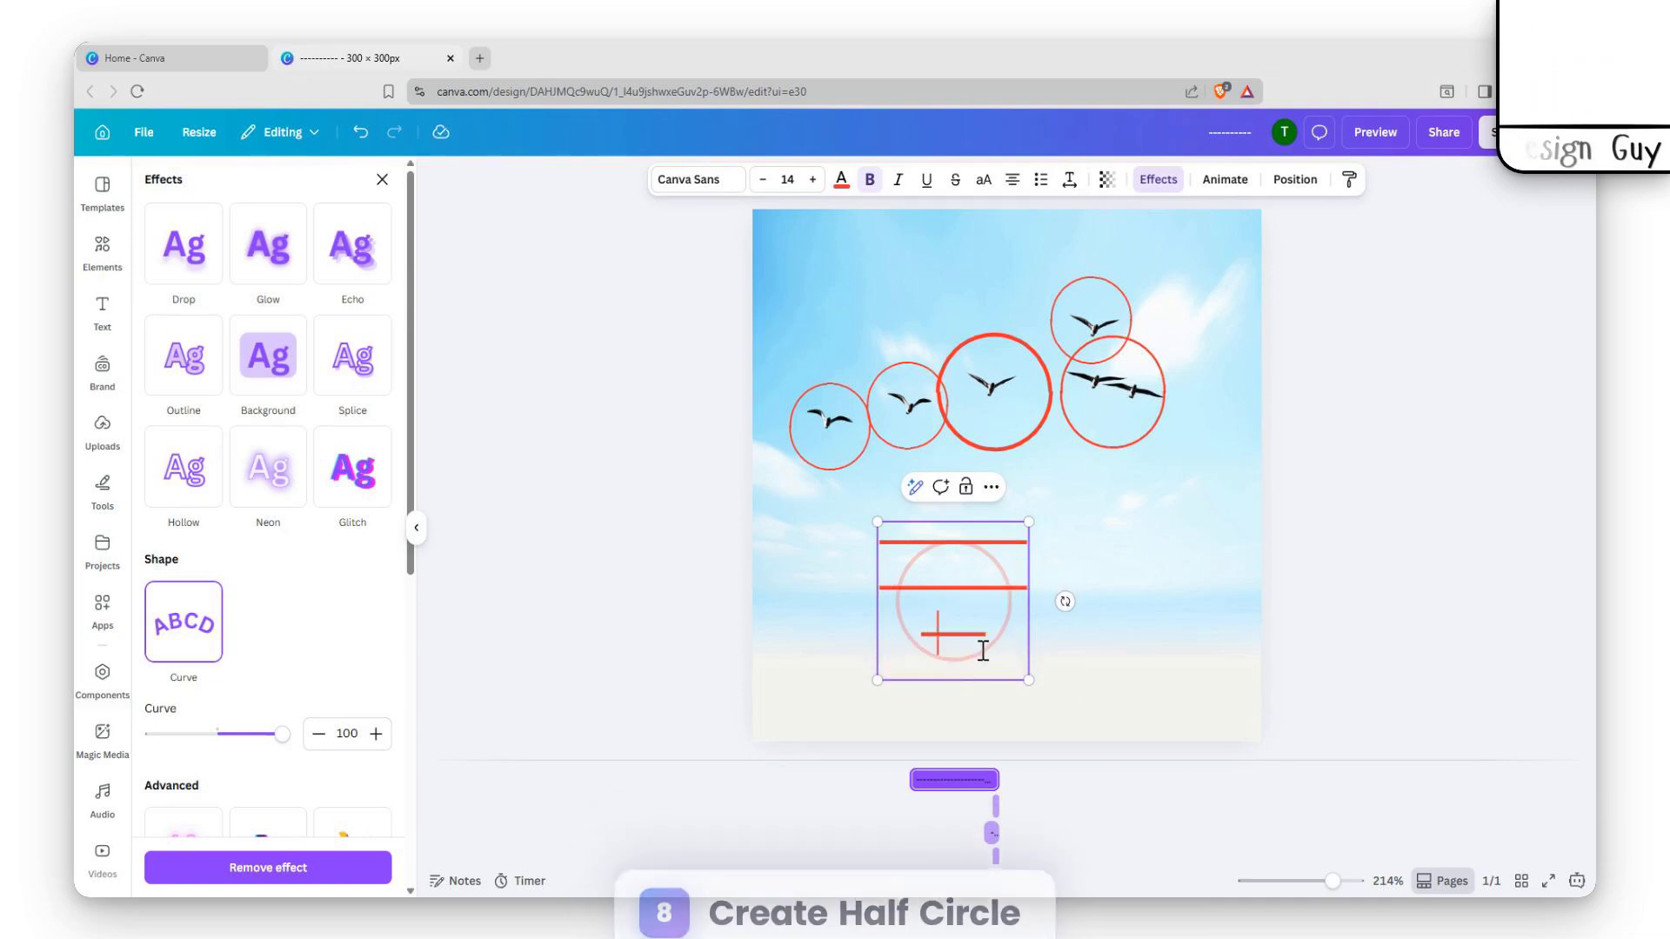
Delete the surplus hyphens from the curved text until only a half circle remains
key("BackSpace")
key("BackSpace")
key("BackSpace")
key("BackSpace")
key("BackSpace")
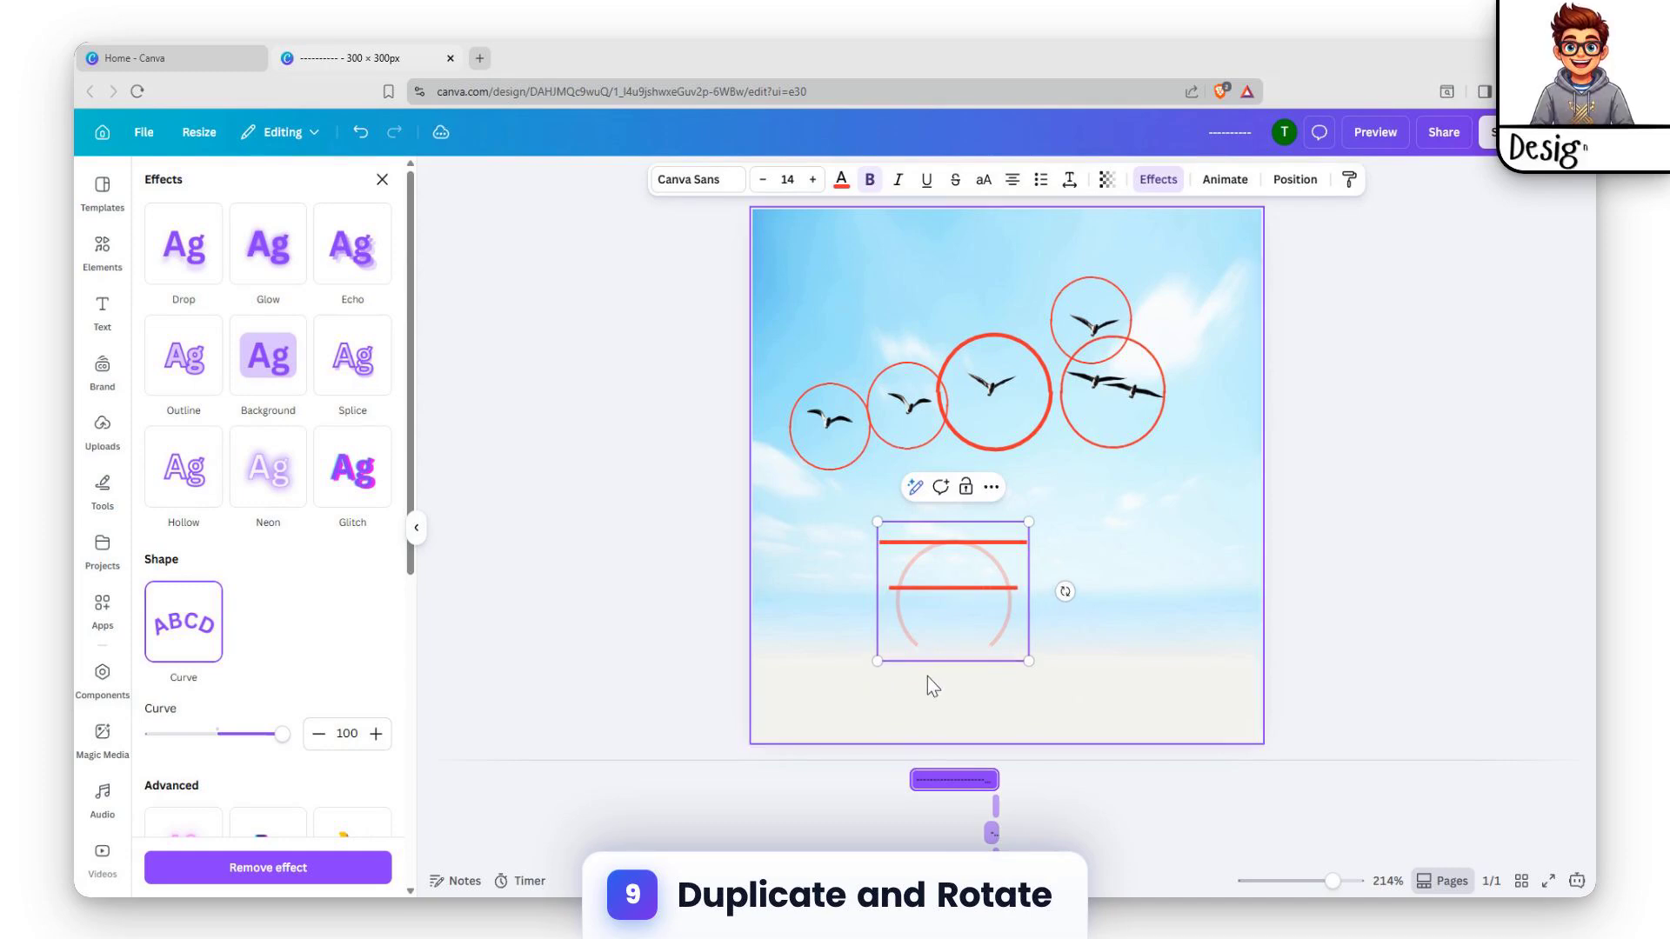
key("BackSpace")
key("BackSpace")
key("BackSpace")
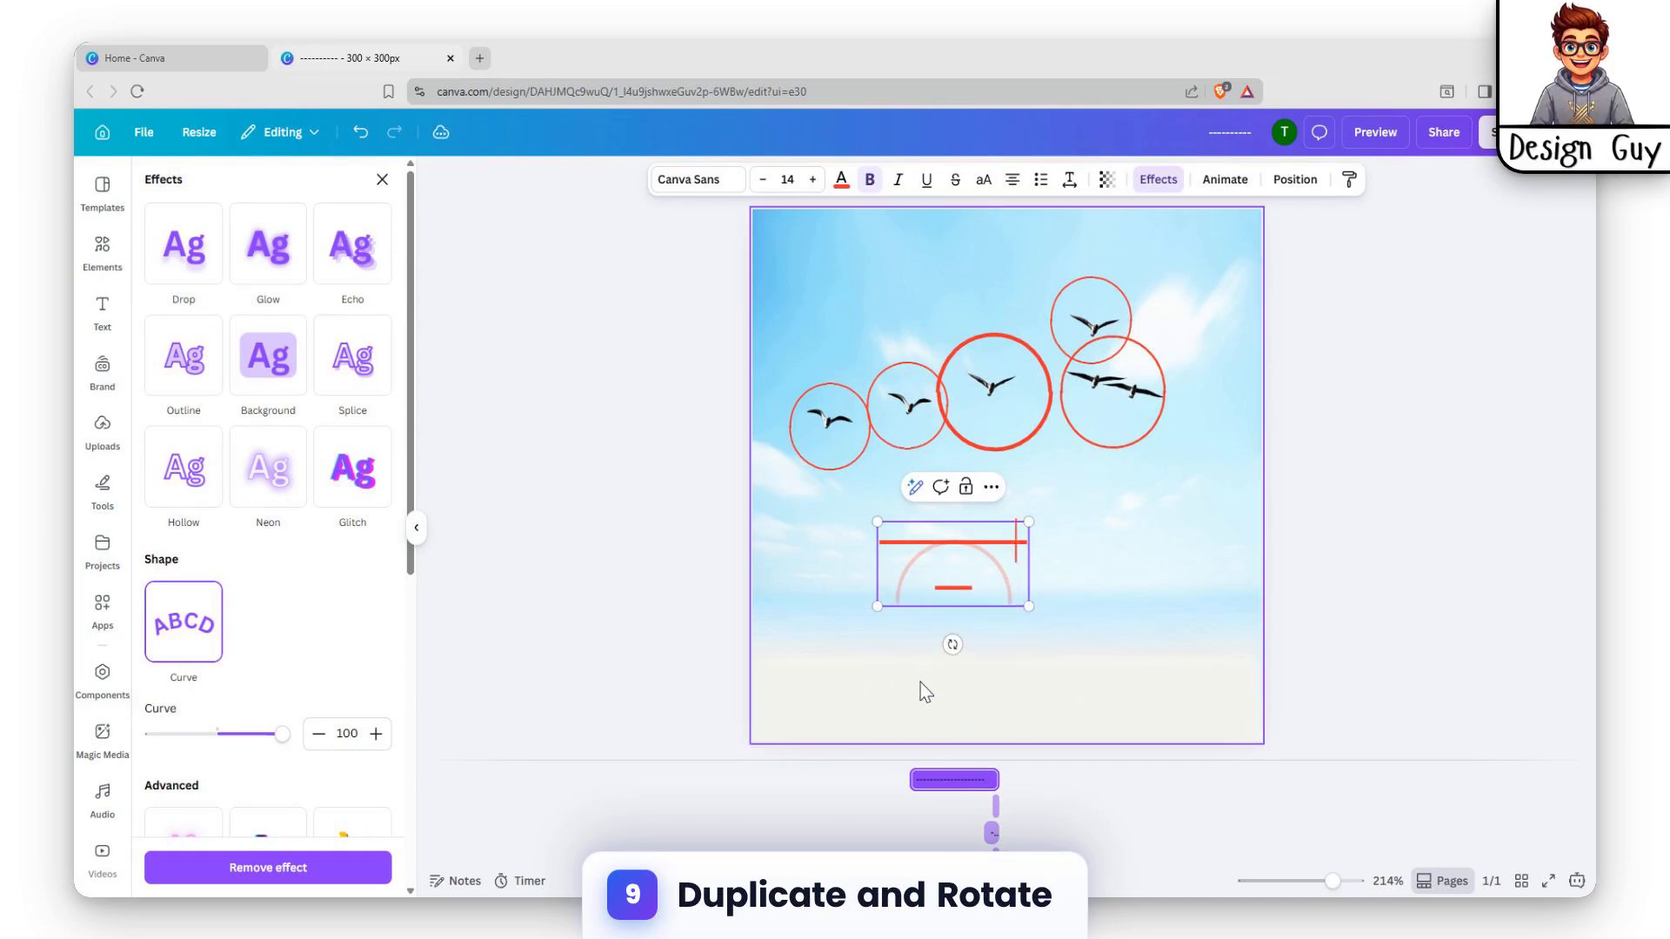
left_click(1170, 599)
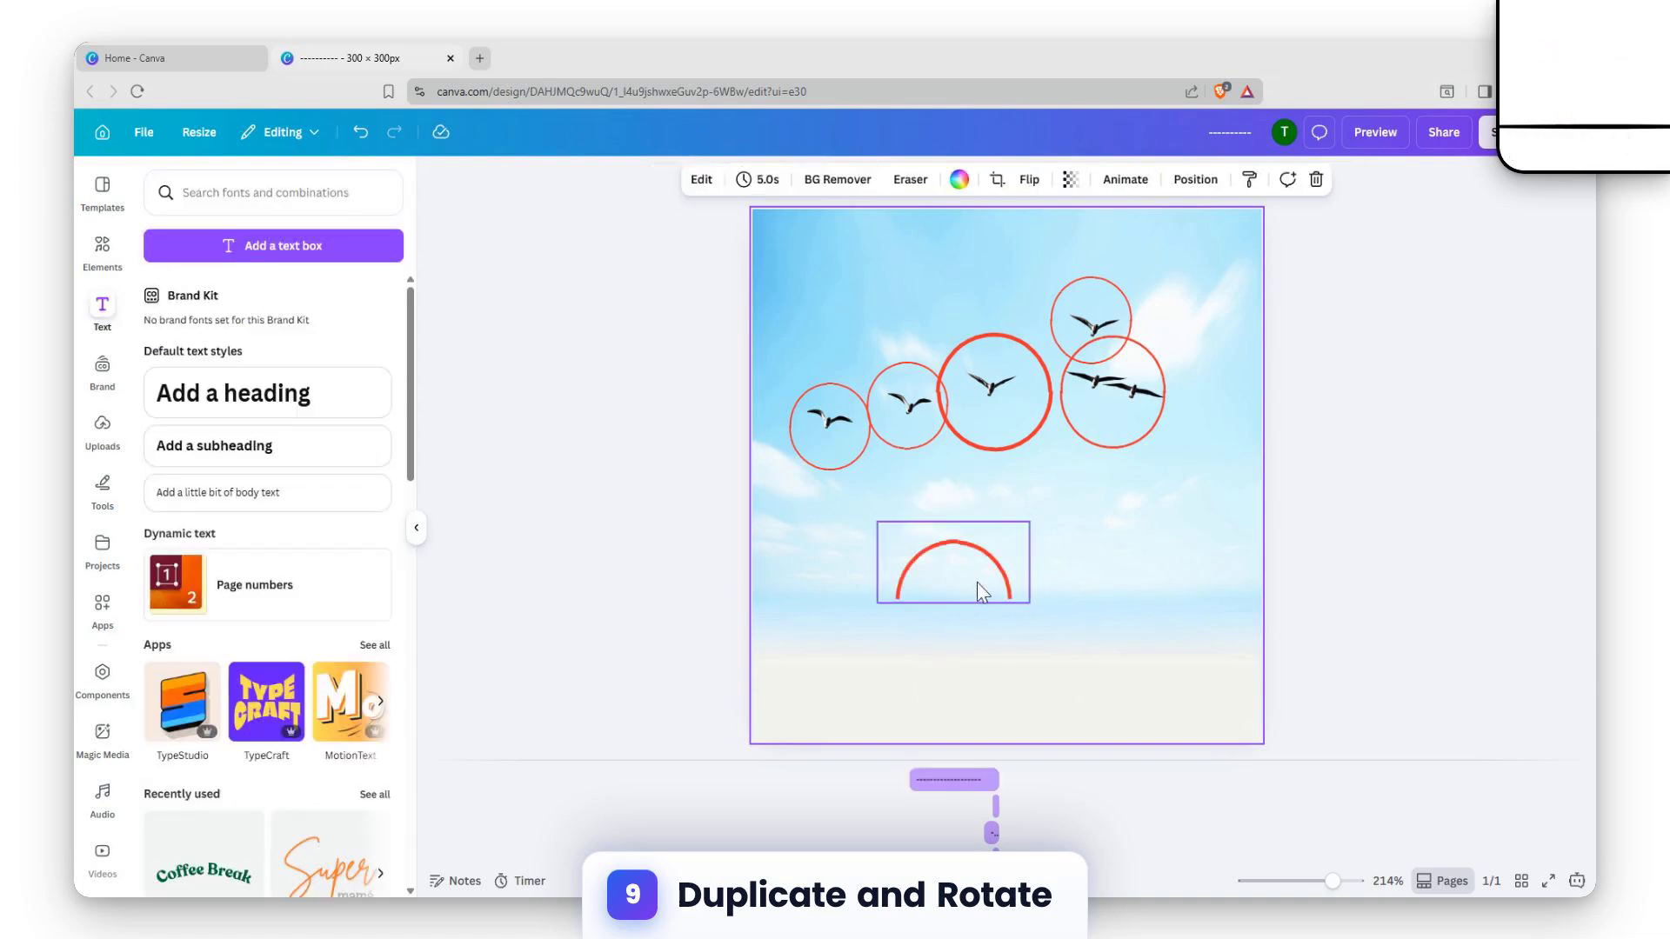
Duplicate the half circle, rotate the copy upside down and place it under the original to form a full circle
left_click(1009, 595)
key("ctrl+d")
left_click_drag(1005, 597, 980, 607)
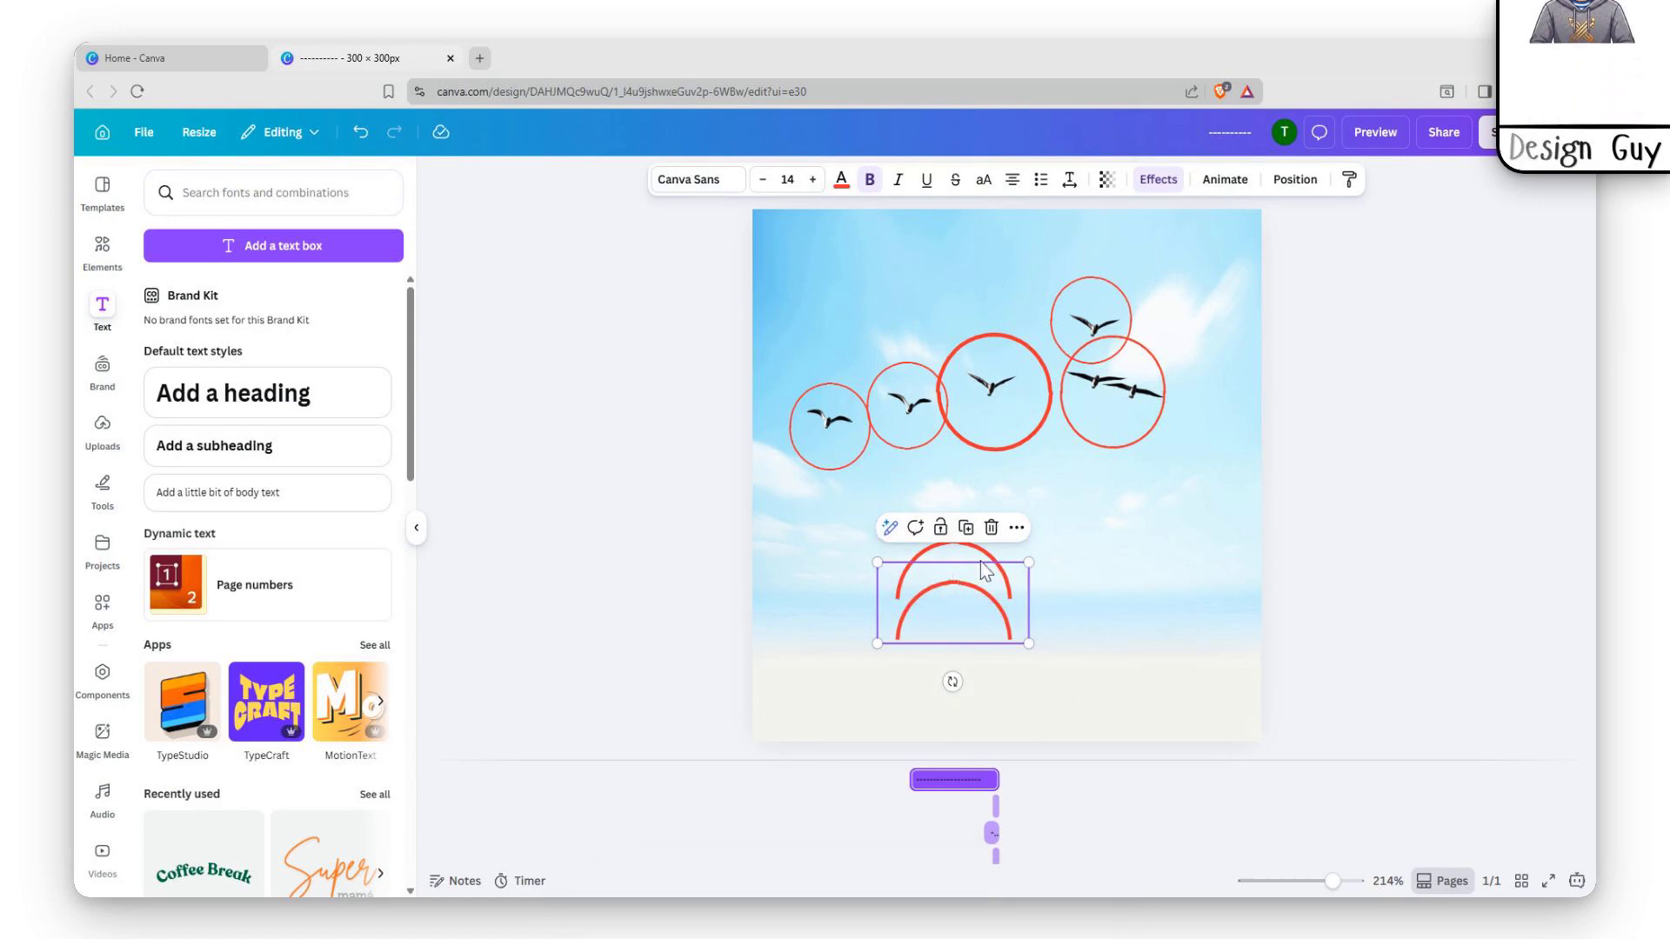
left_click_drag(951, 681, 955, 513)
left_click_drag(974, 595, 974, 635)
left_click_drag(842, 637, 851, 631)
left_click(1152, 595)
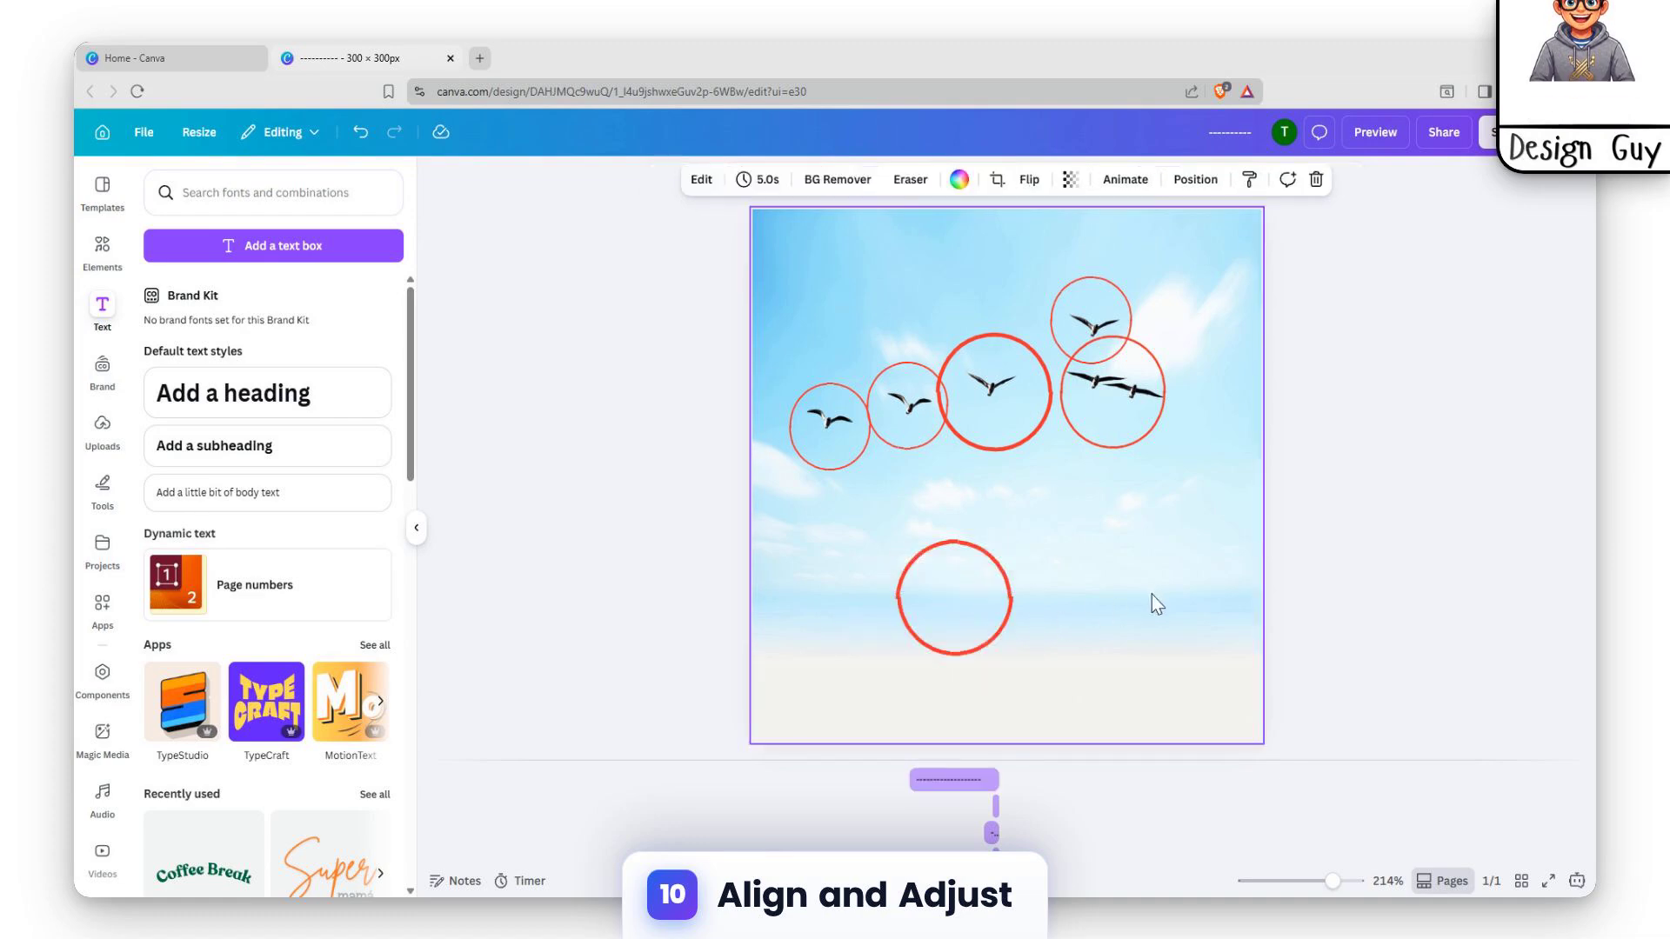
Nudge the lower half circle in small increments sideways and down so its ends line up with the upper half
left_click(984, 636)
key("Left")
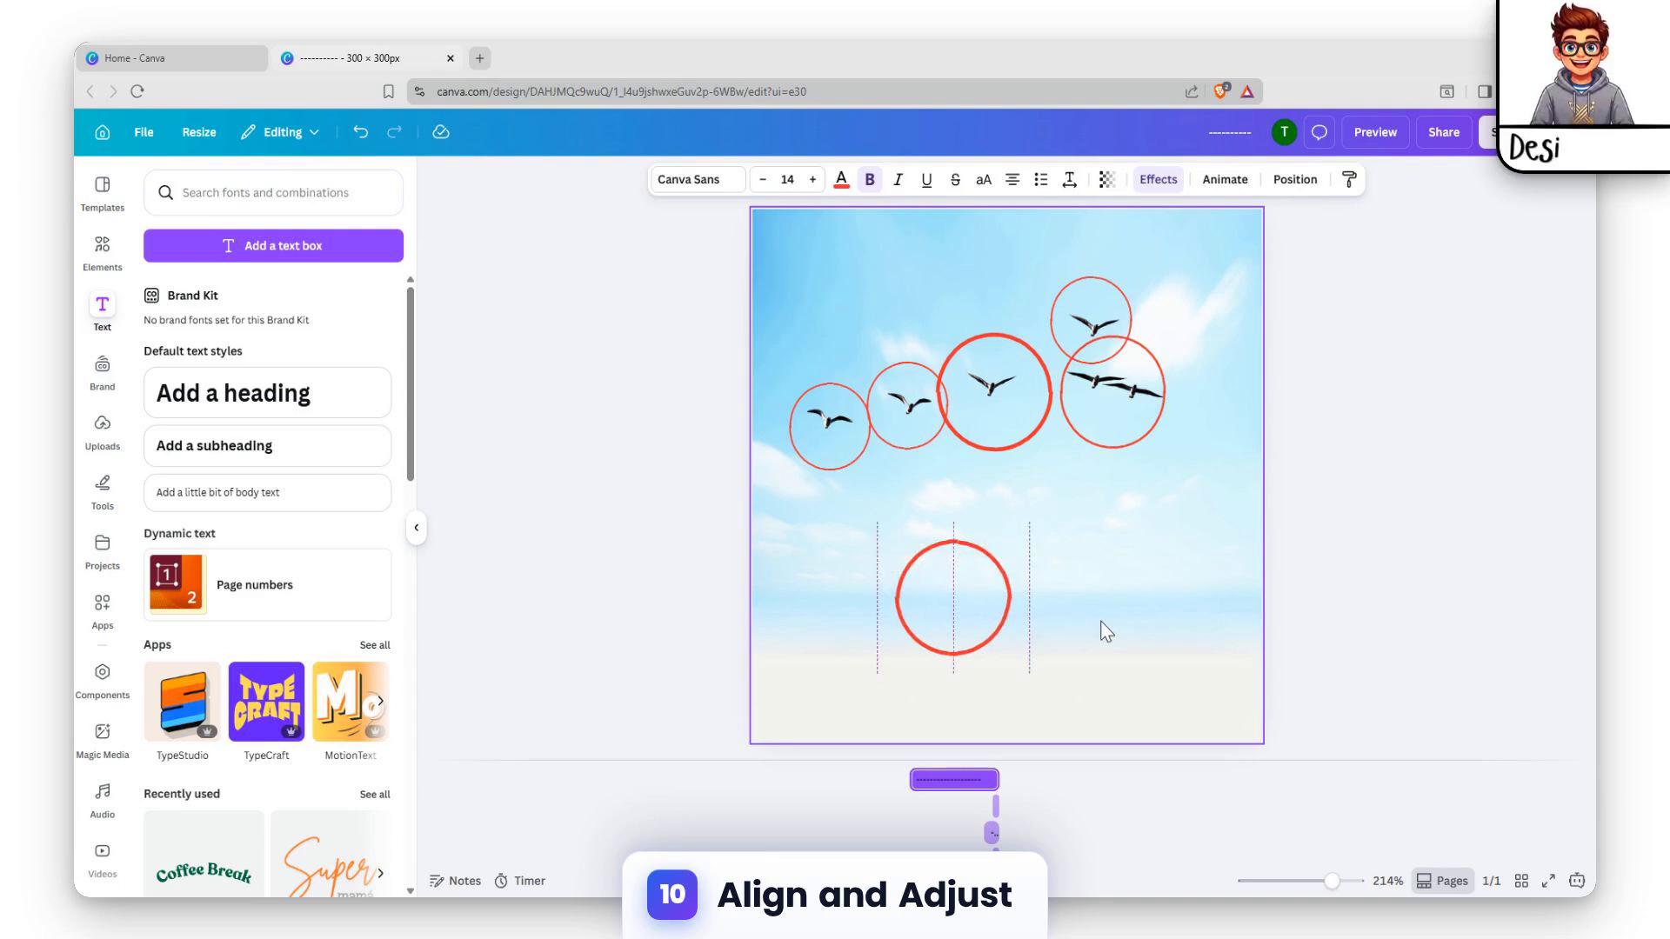
key("Left")
key("Down")
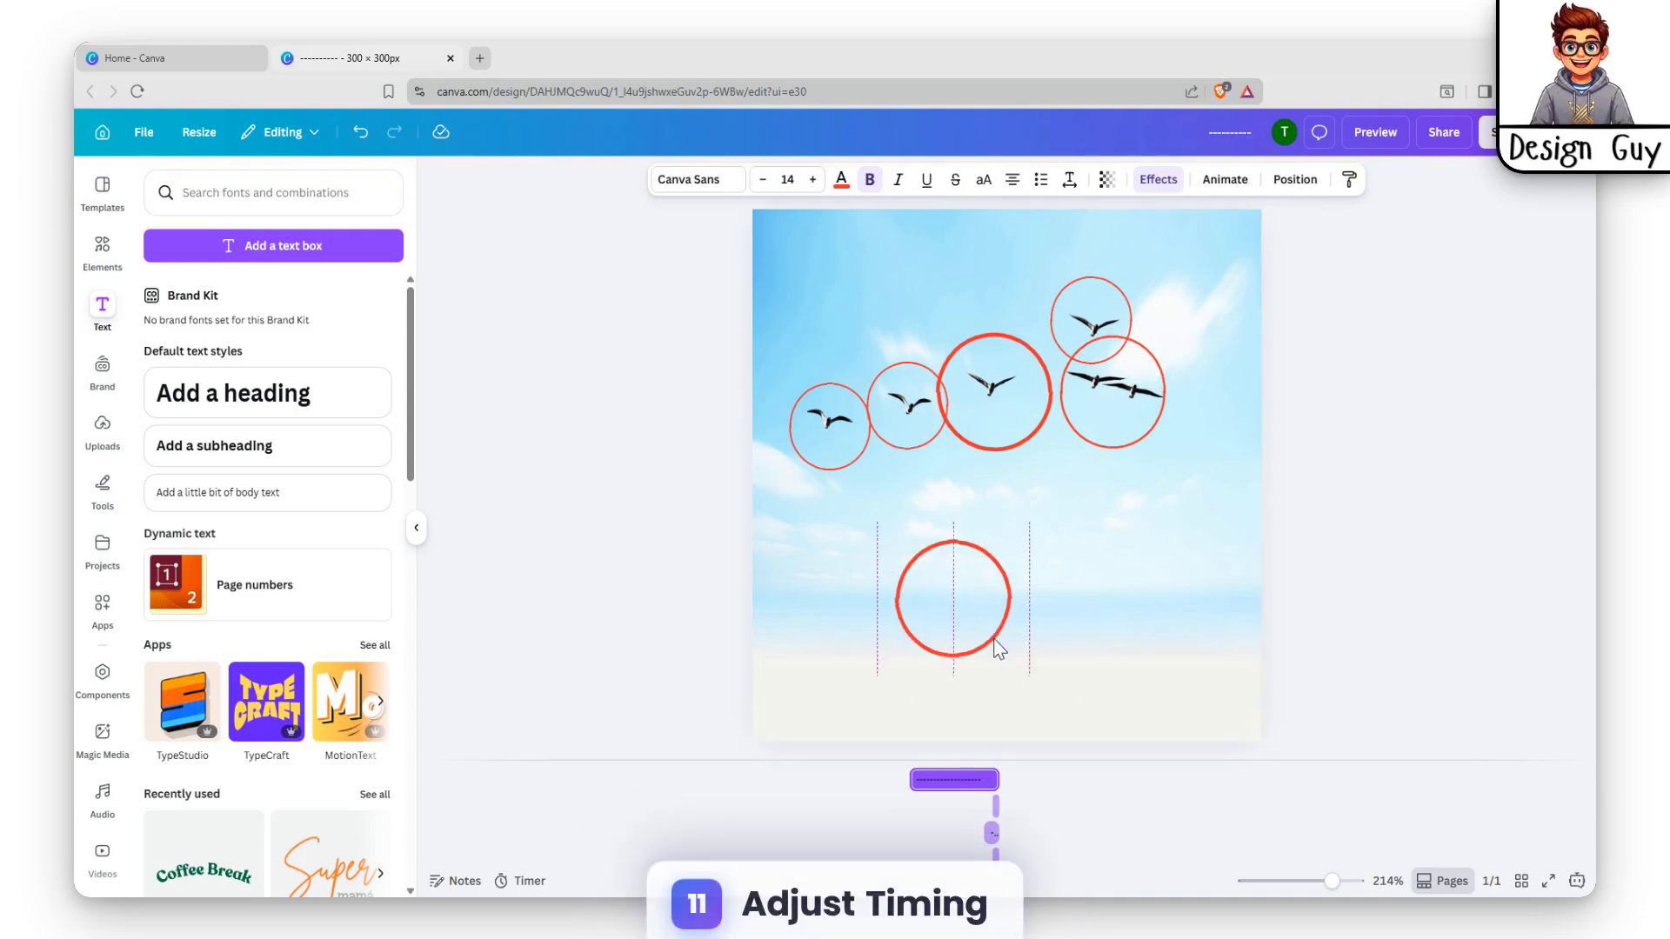
key("Left")
key("Right")
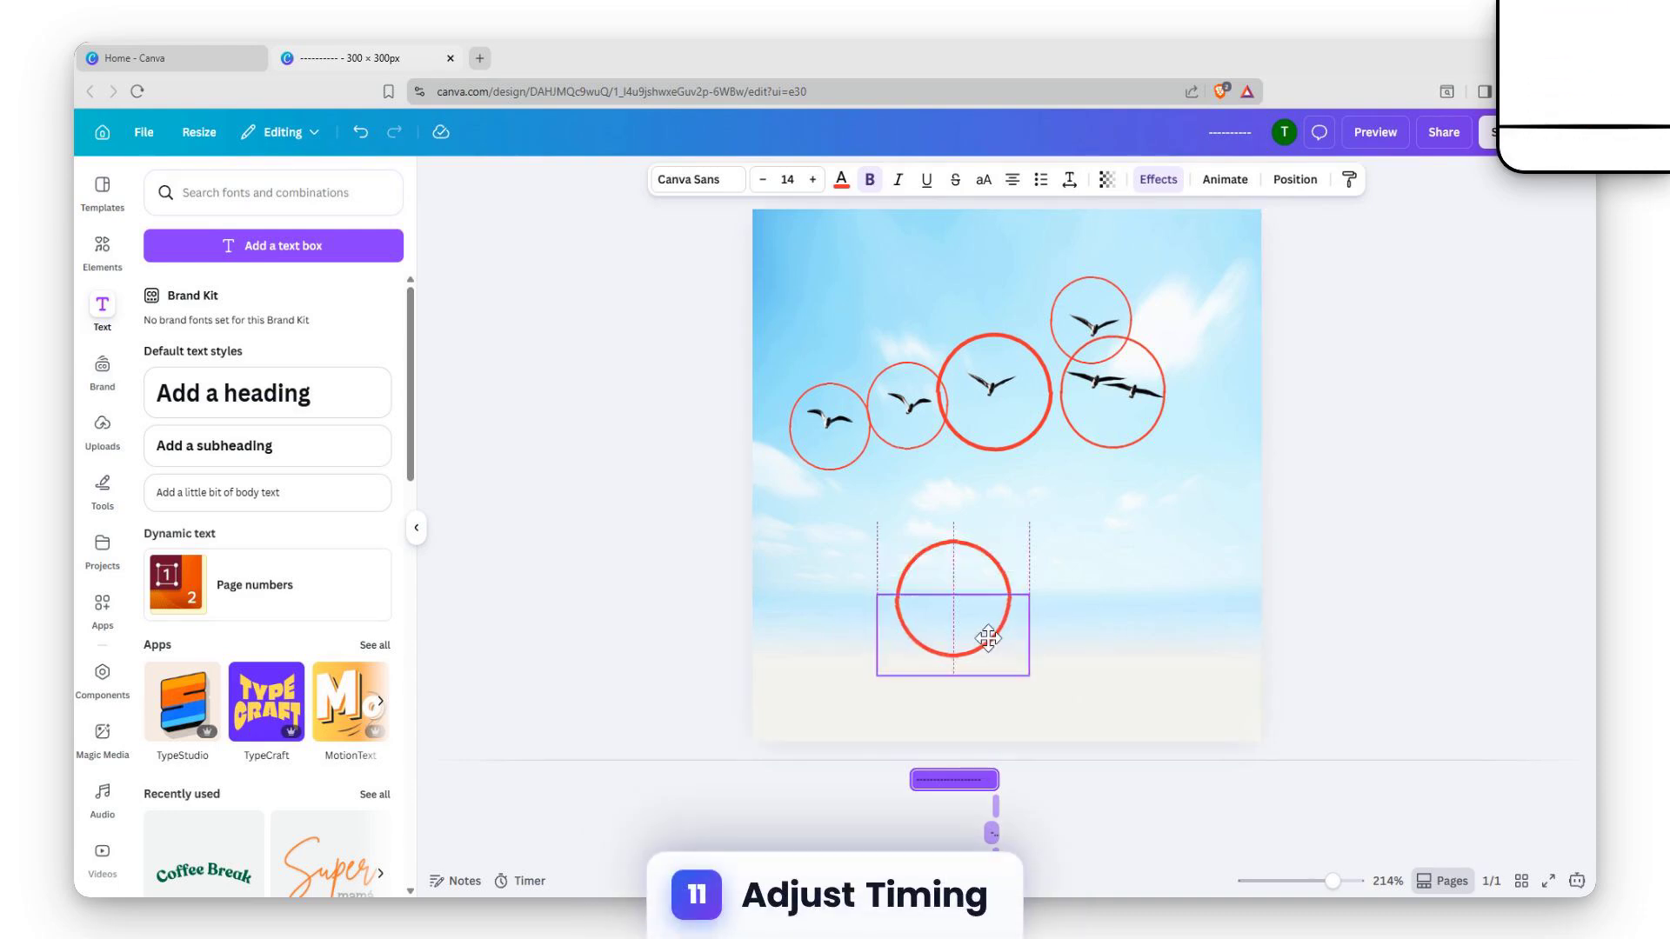
key("Left")
key("Down")
key("Right")
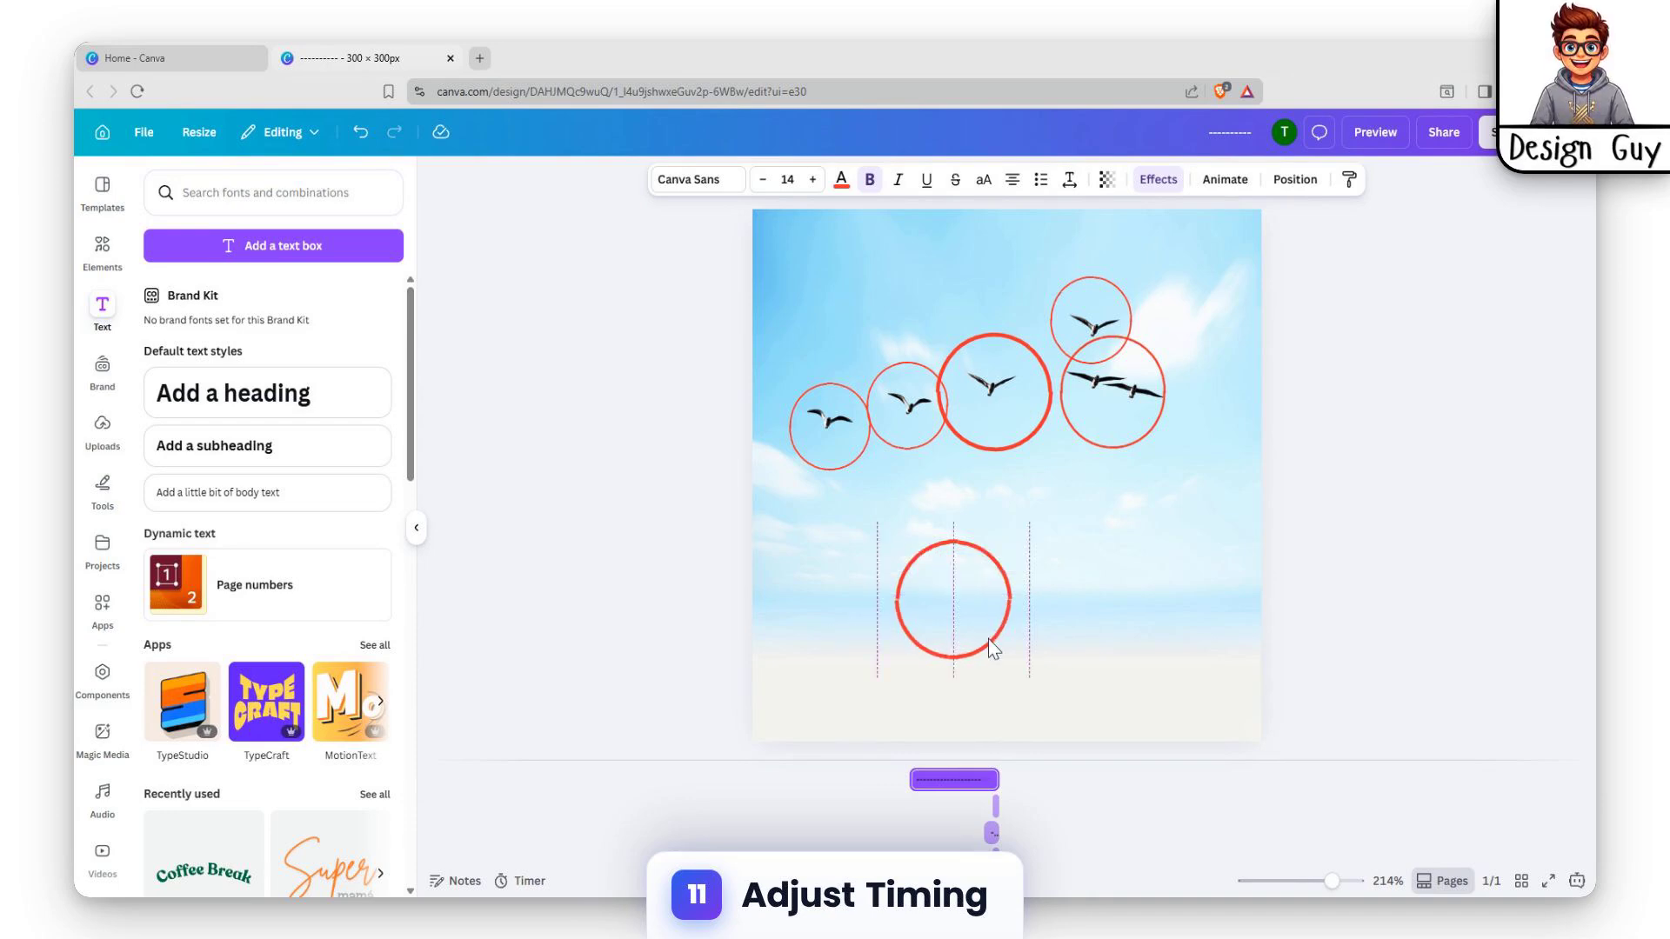
left_click(1107, 589)
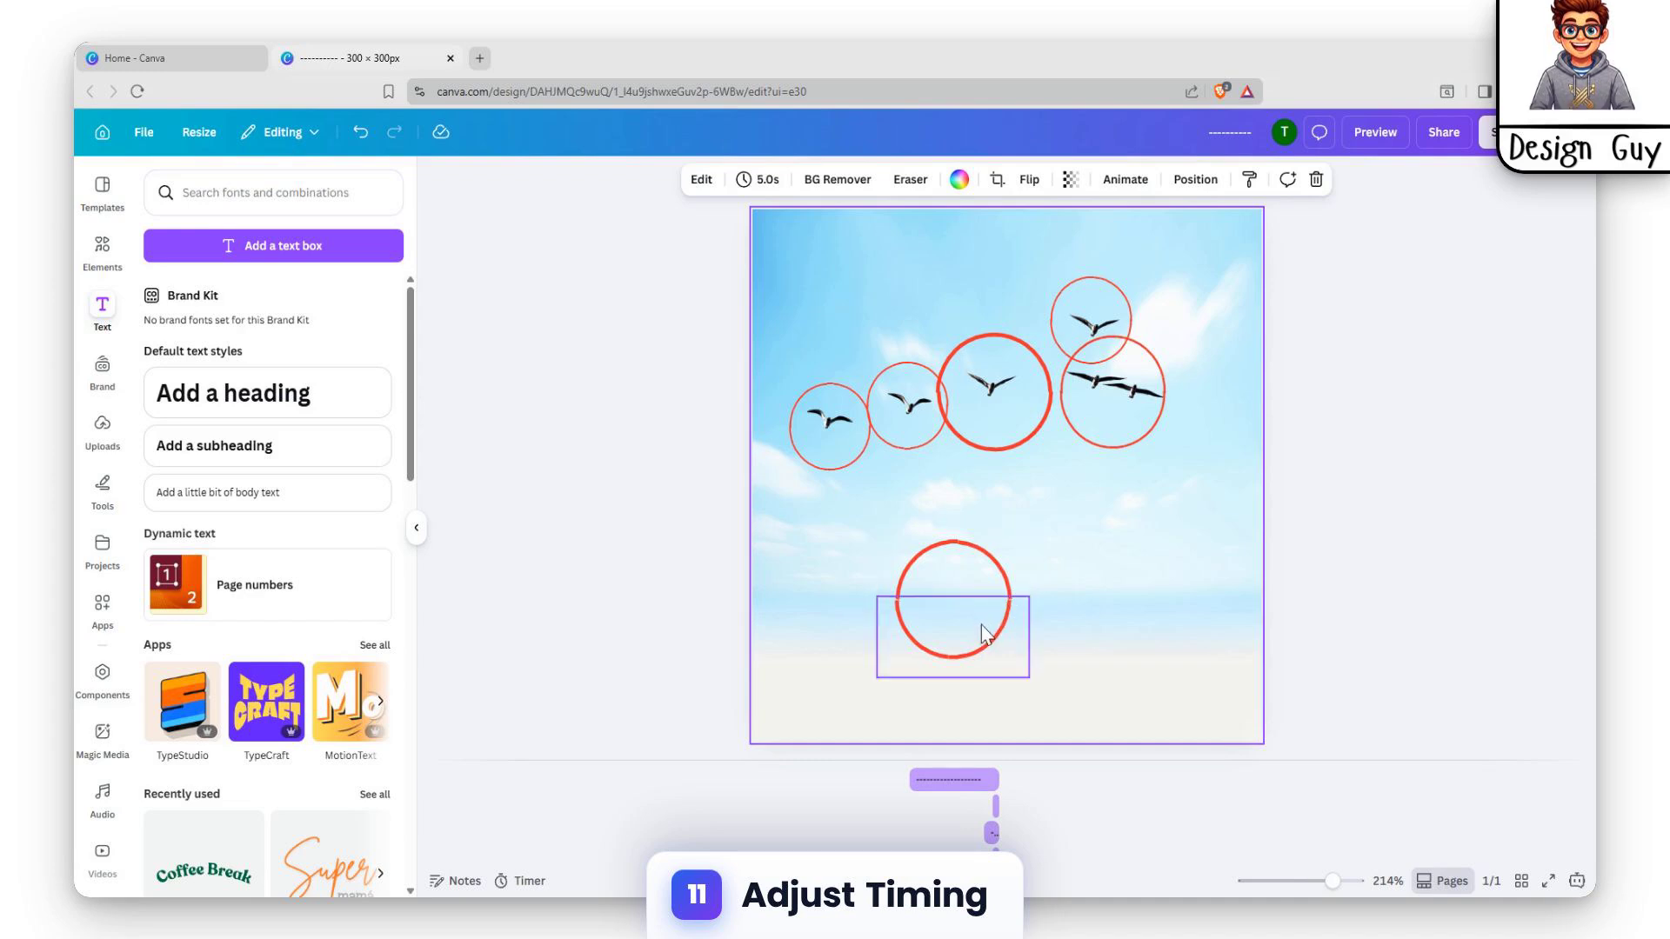
left_click(976, 642)
key("Right")
left_click(1201, 561)
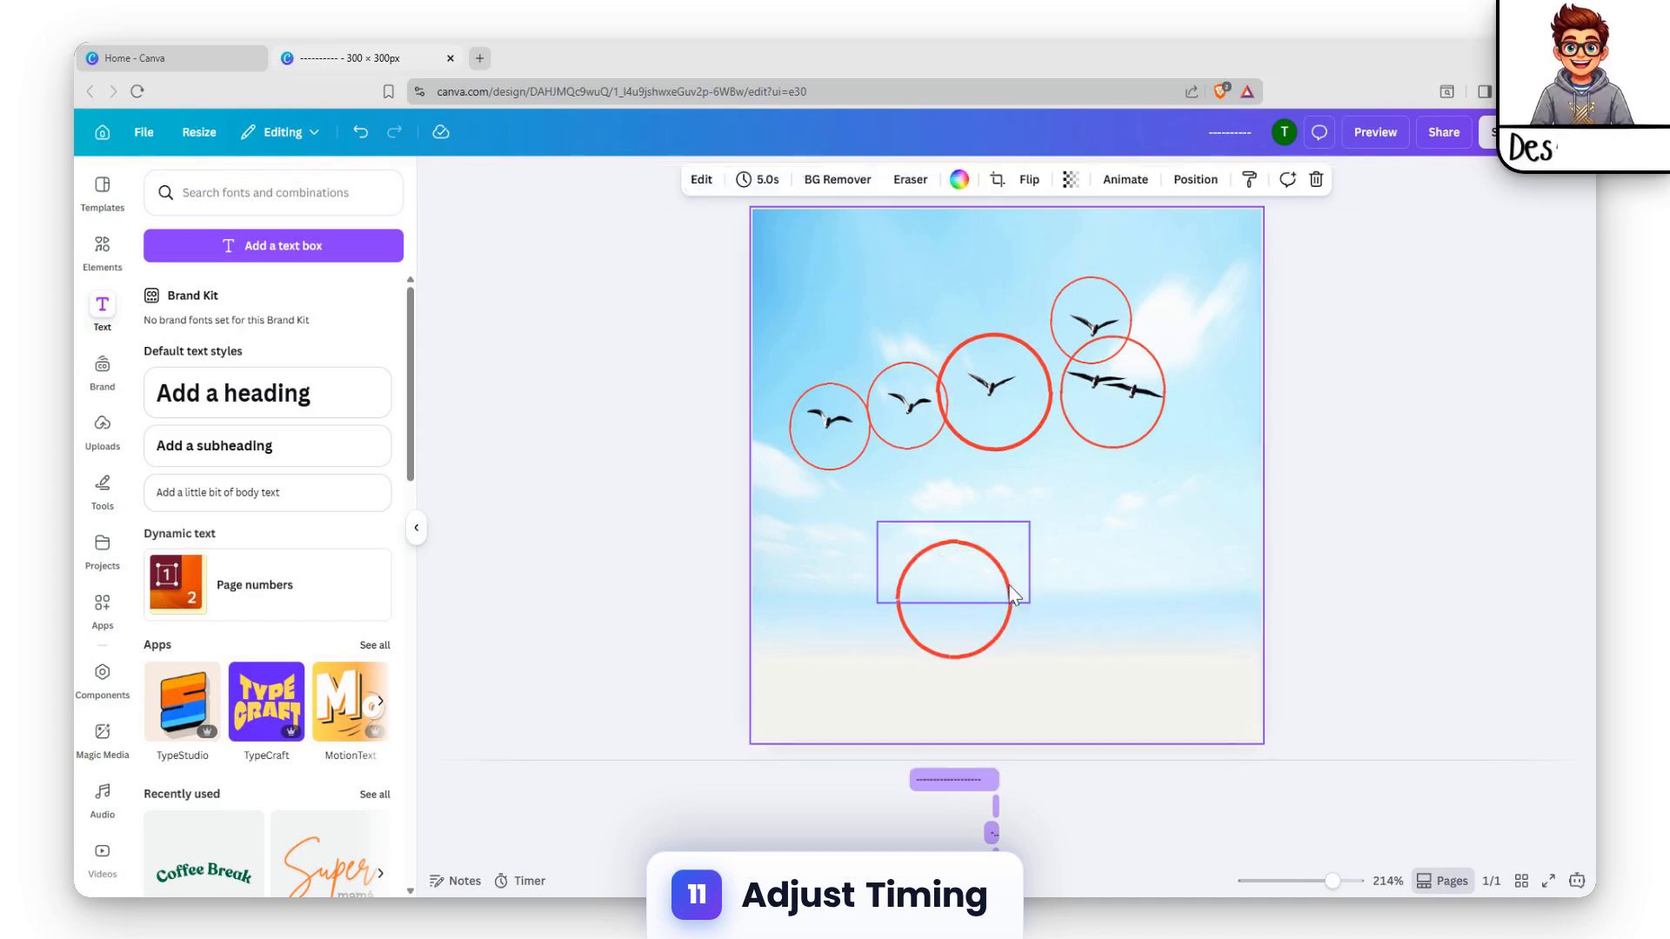
Select both half circles and move them together up and right, beneath the thick central bird circle
left_click(1008, 579)
left_click(1175, 557)
left_click_drag(818, 547, 1077, 665)
left_click_drag(993, 570, 1018, 508)
left_click(1117, 575)
Hide the element timing for the lower half circle, and show it again
left_click(963, 607)
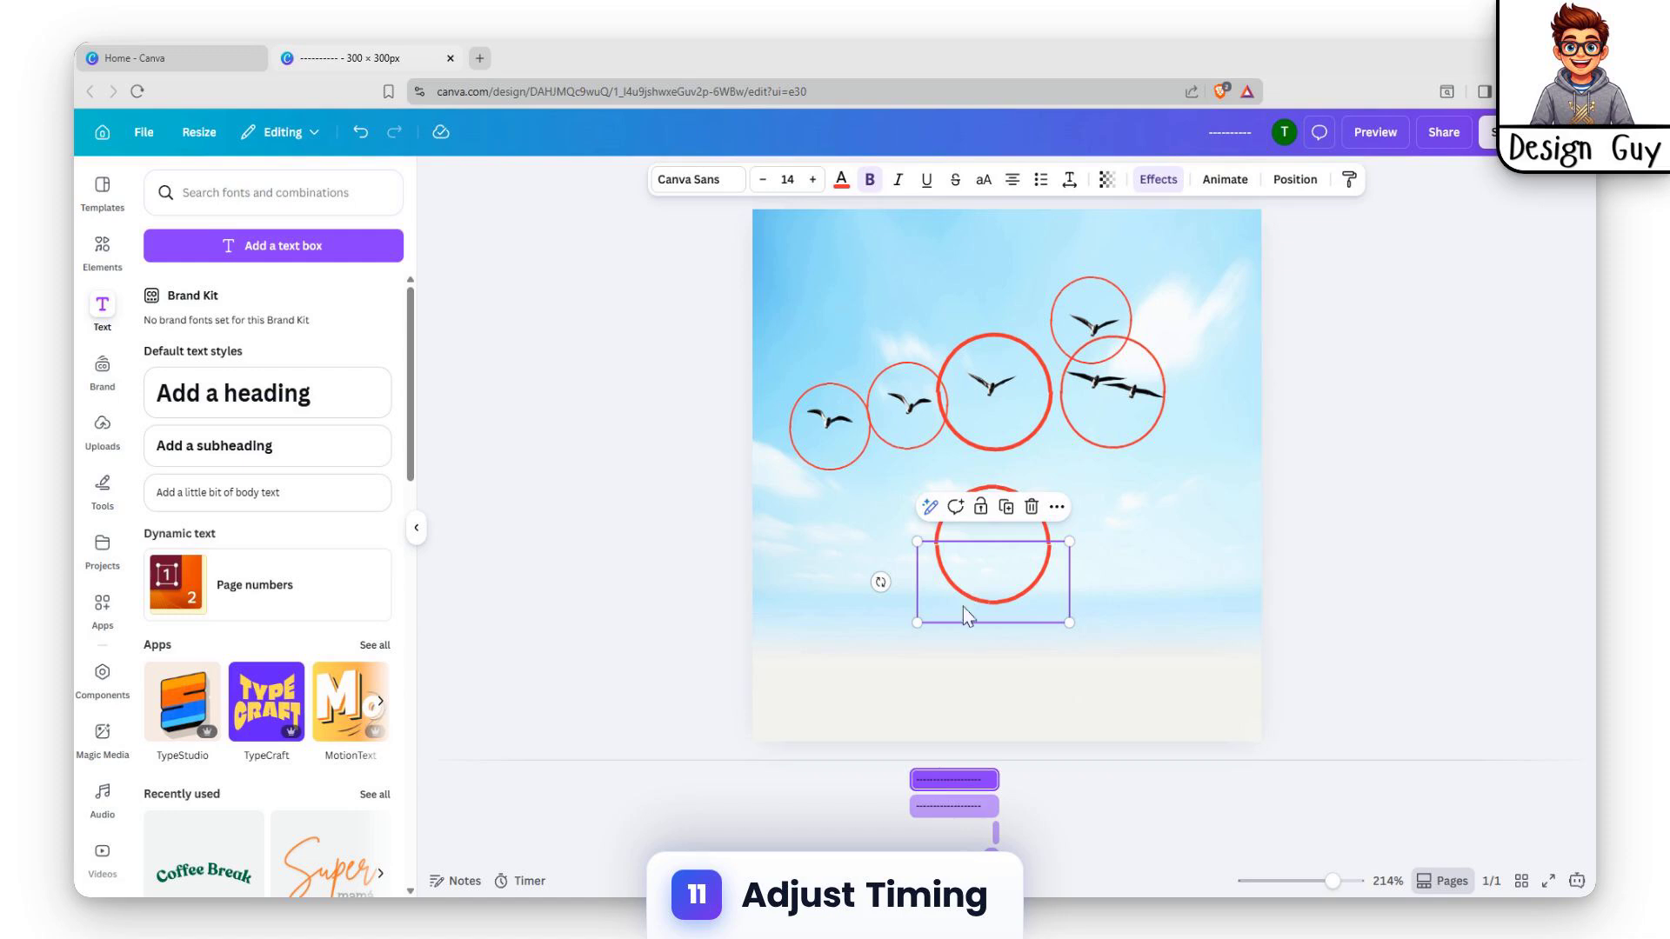
scroll(939, 818, "down", 3)
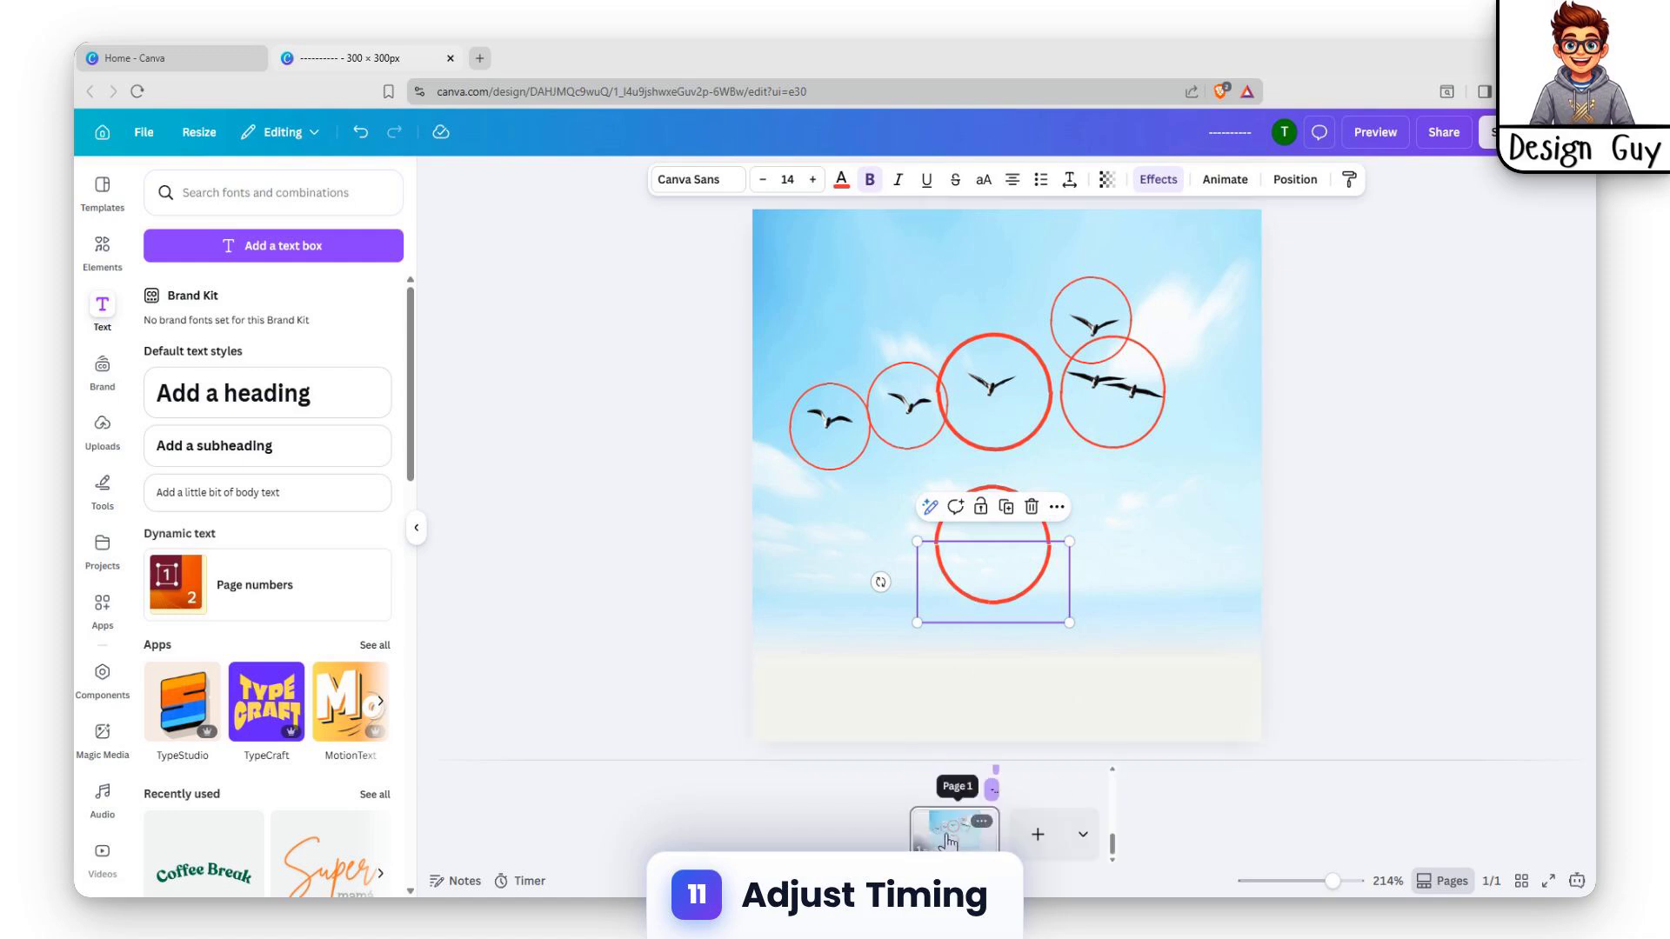
scroll(948, 809, "up", 2)
scroll(974, 805, "up", 1)
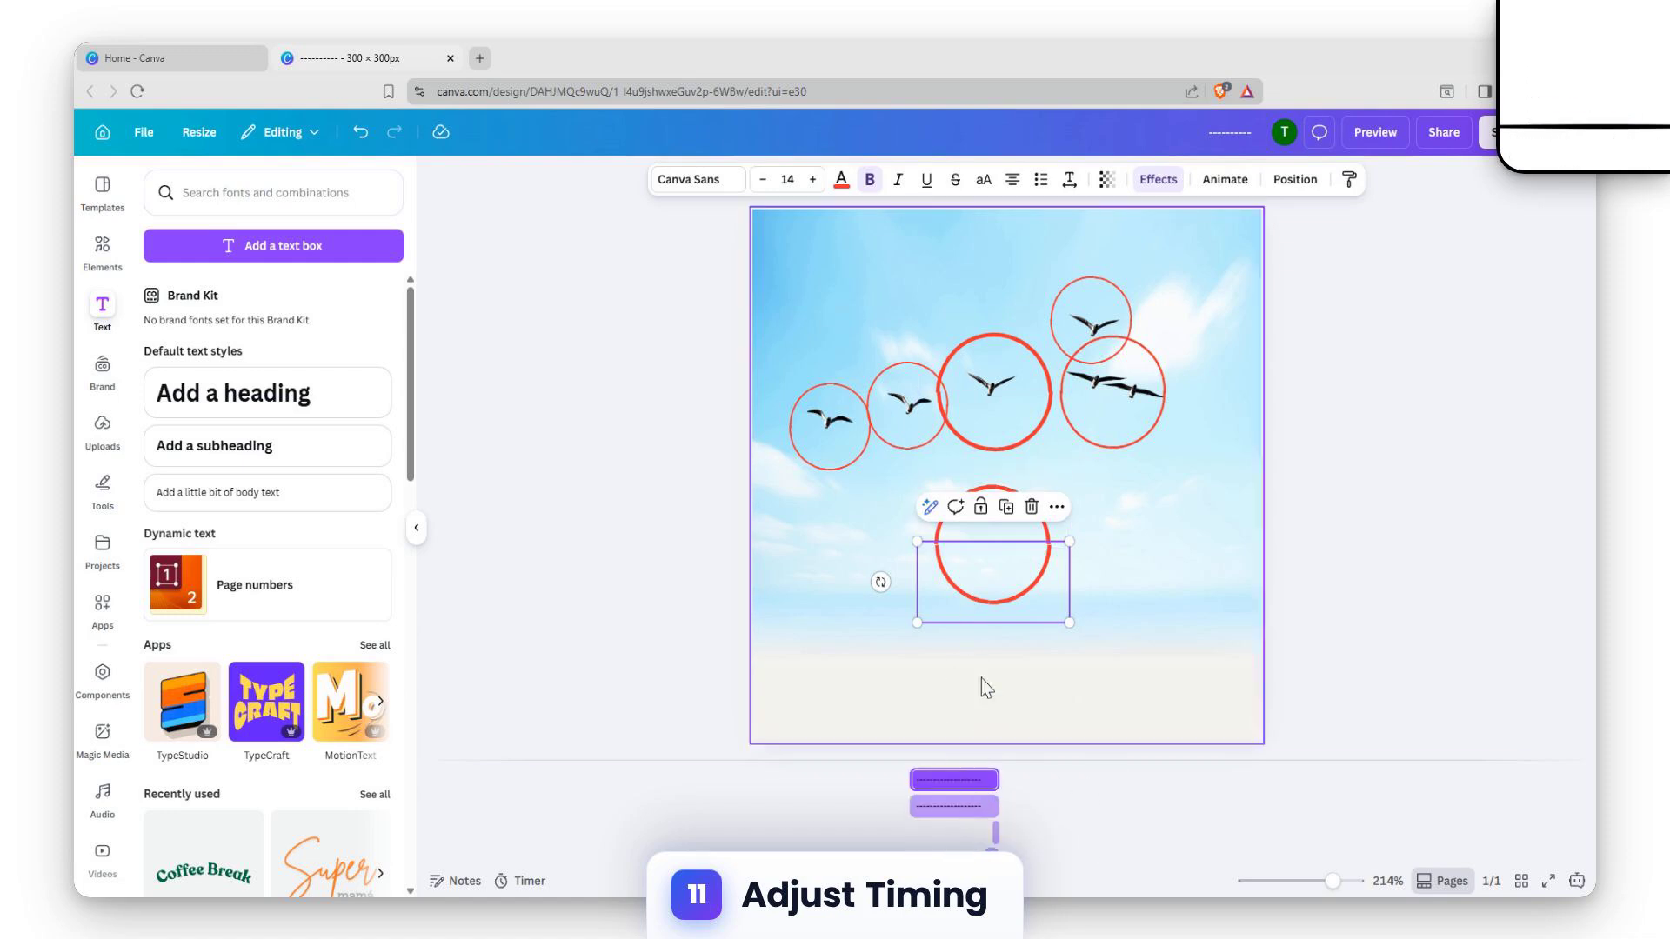
right_click(1012, 583)
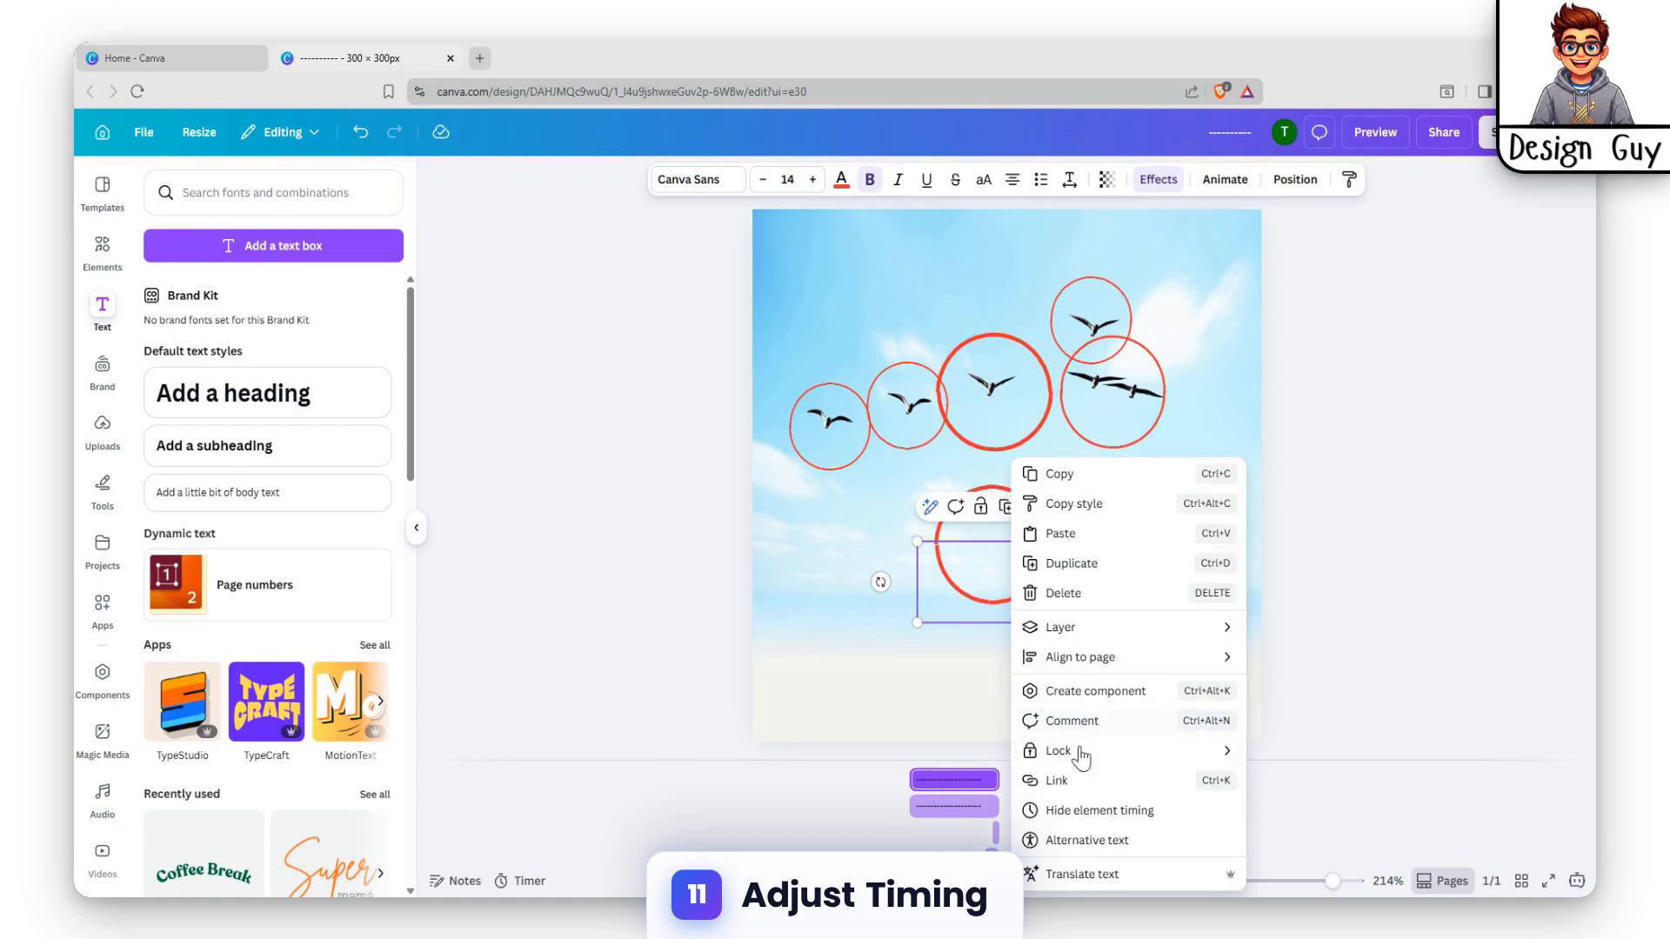
left_click(1092, 811)
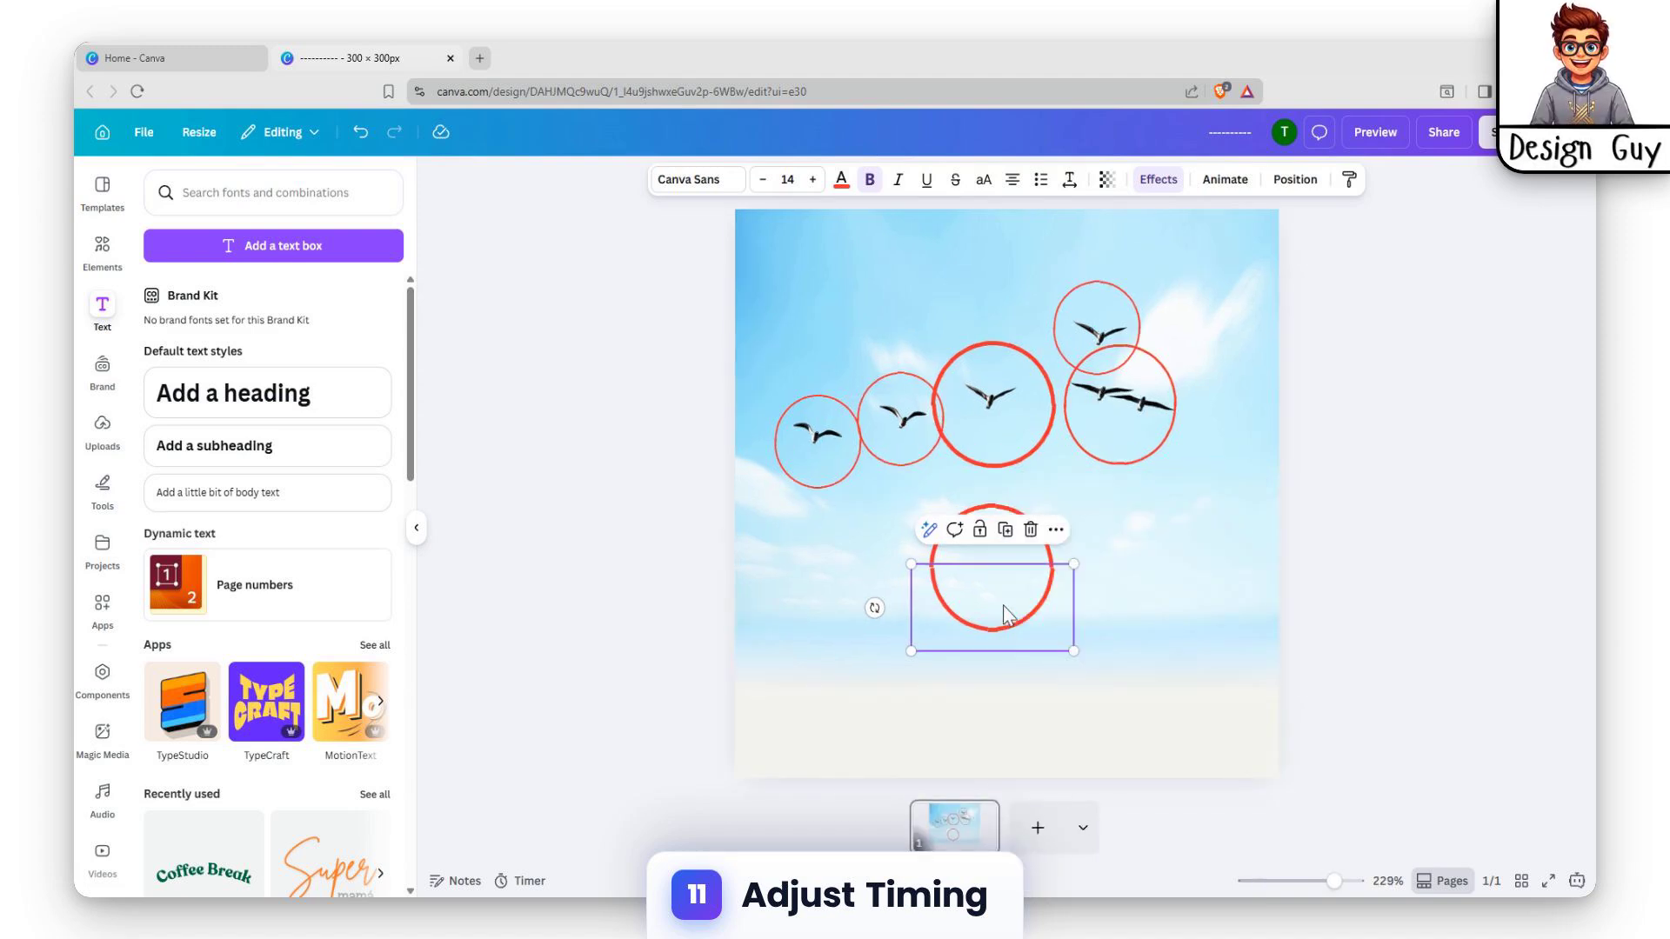
right_click(1007, 614)
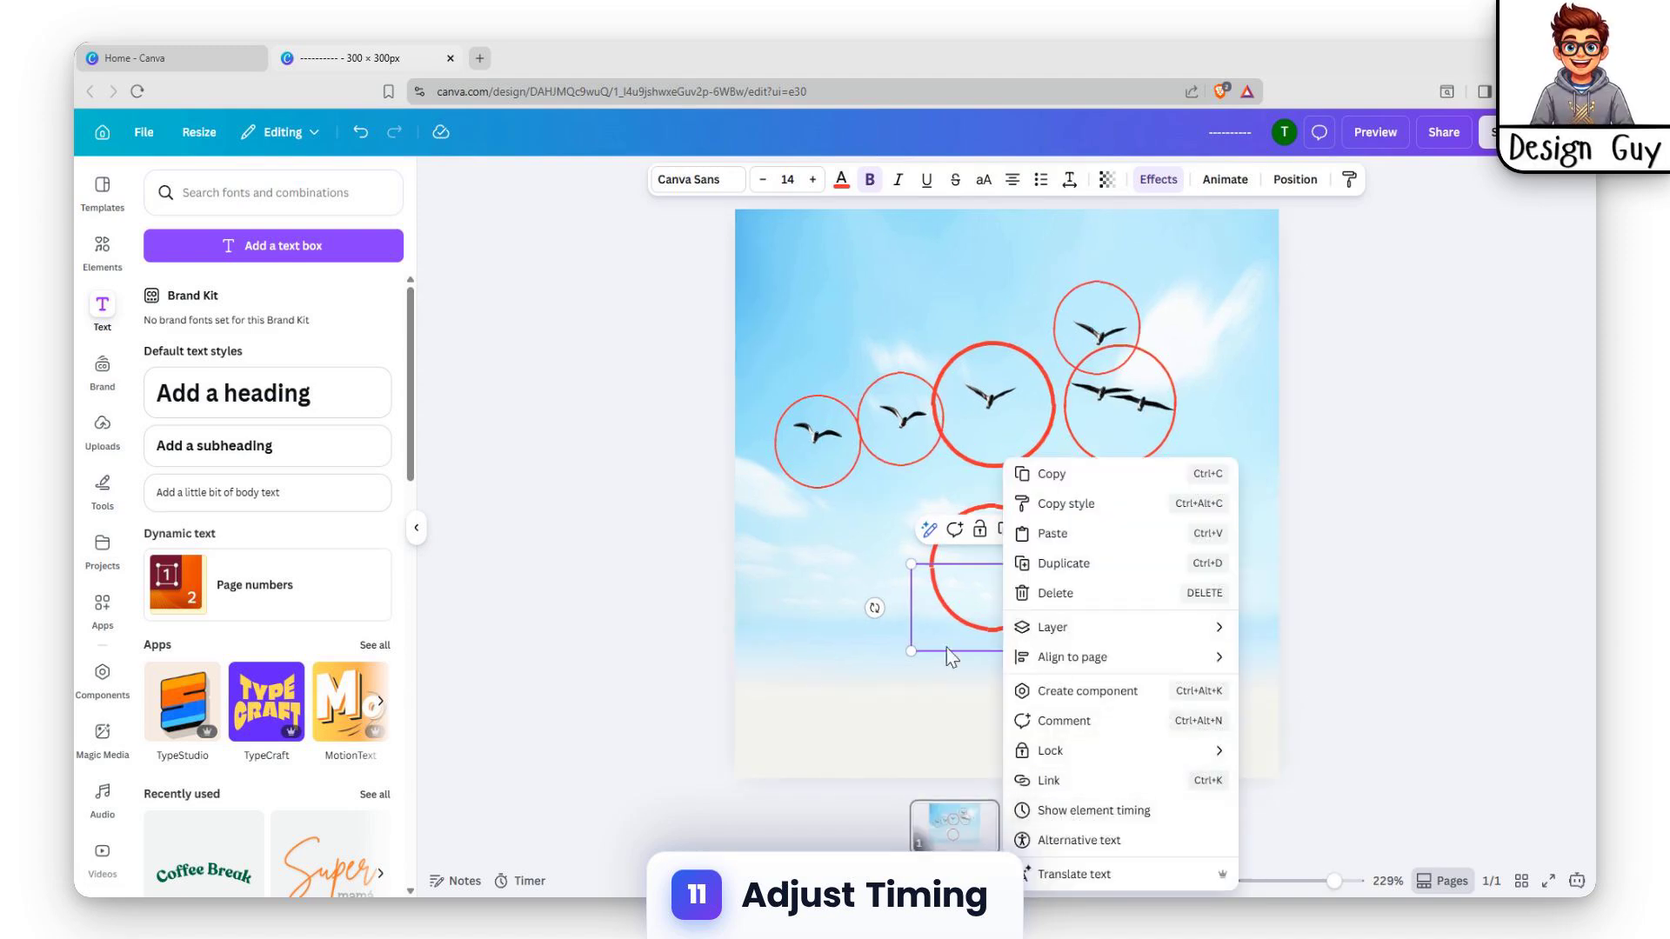
left_click(1074, 810)
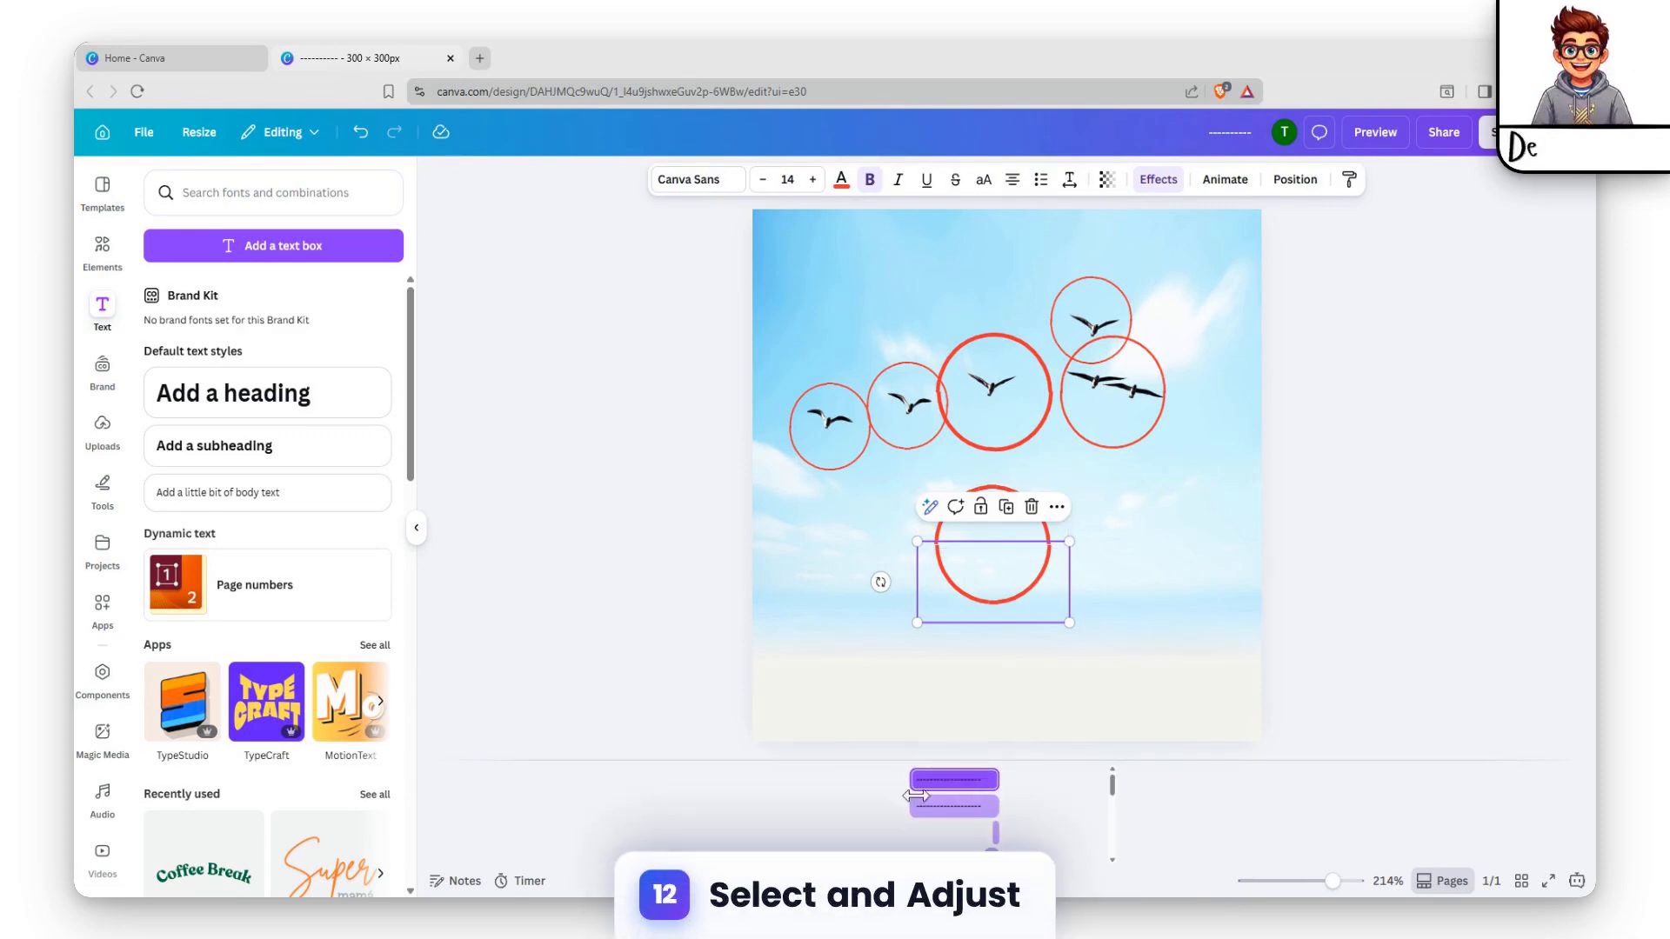
Trim the start of the lower half circle's timing so it appears only in the last moment of the page
left_click(1014, 528)
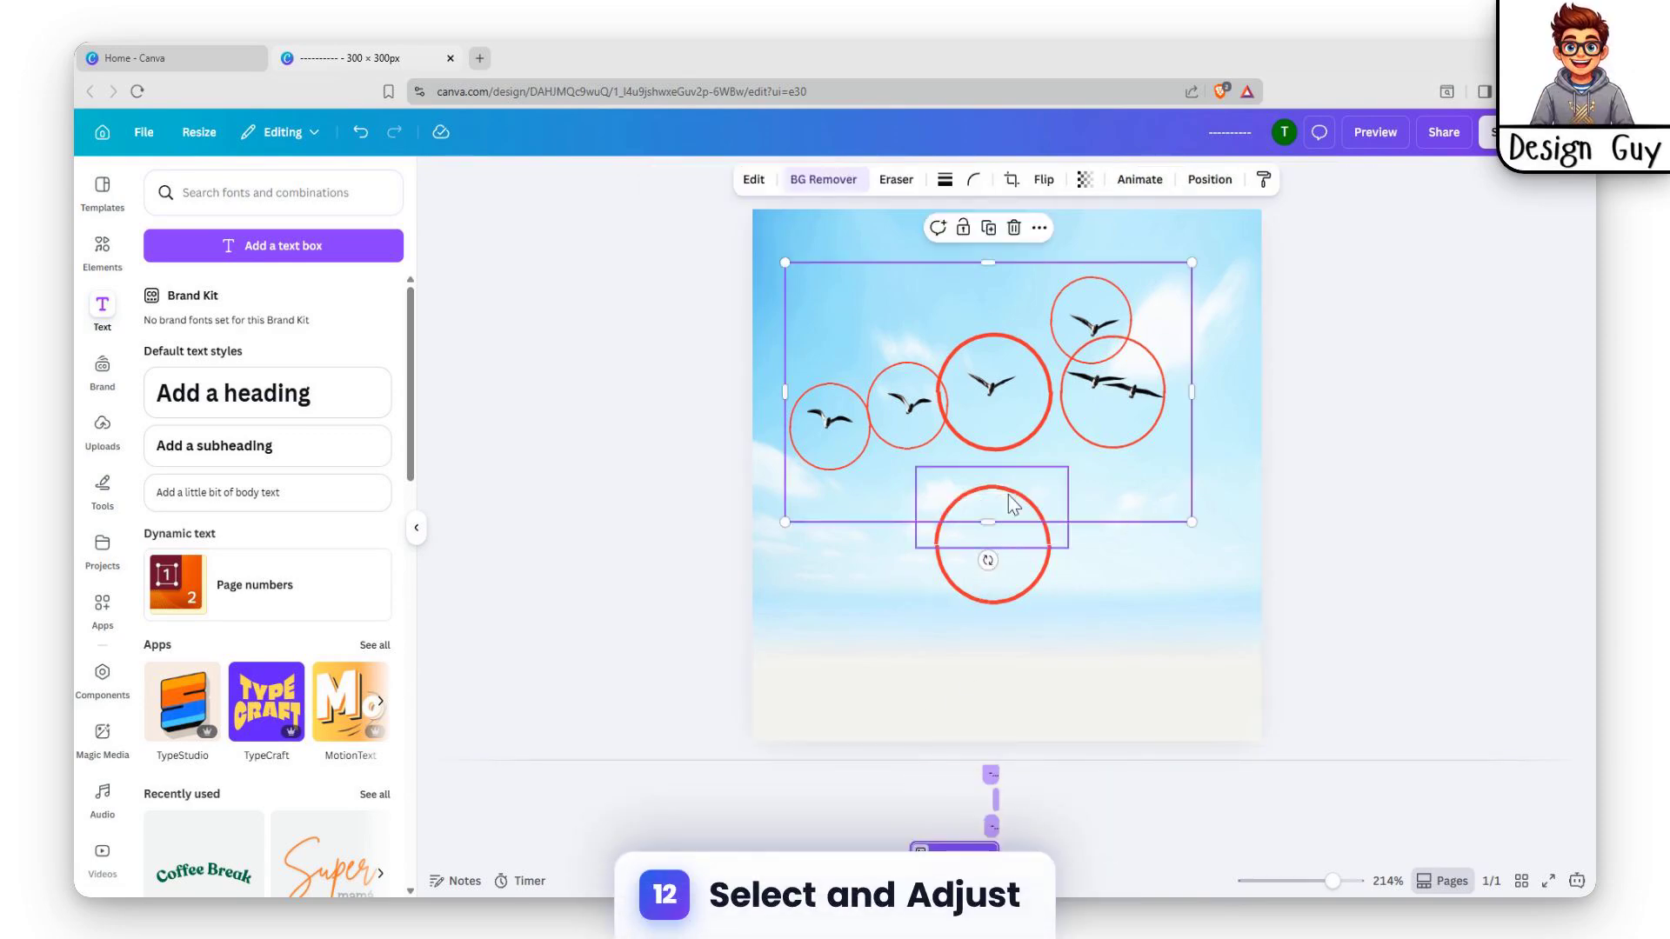
left_click_drag(1009, 494, 1000, 609)
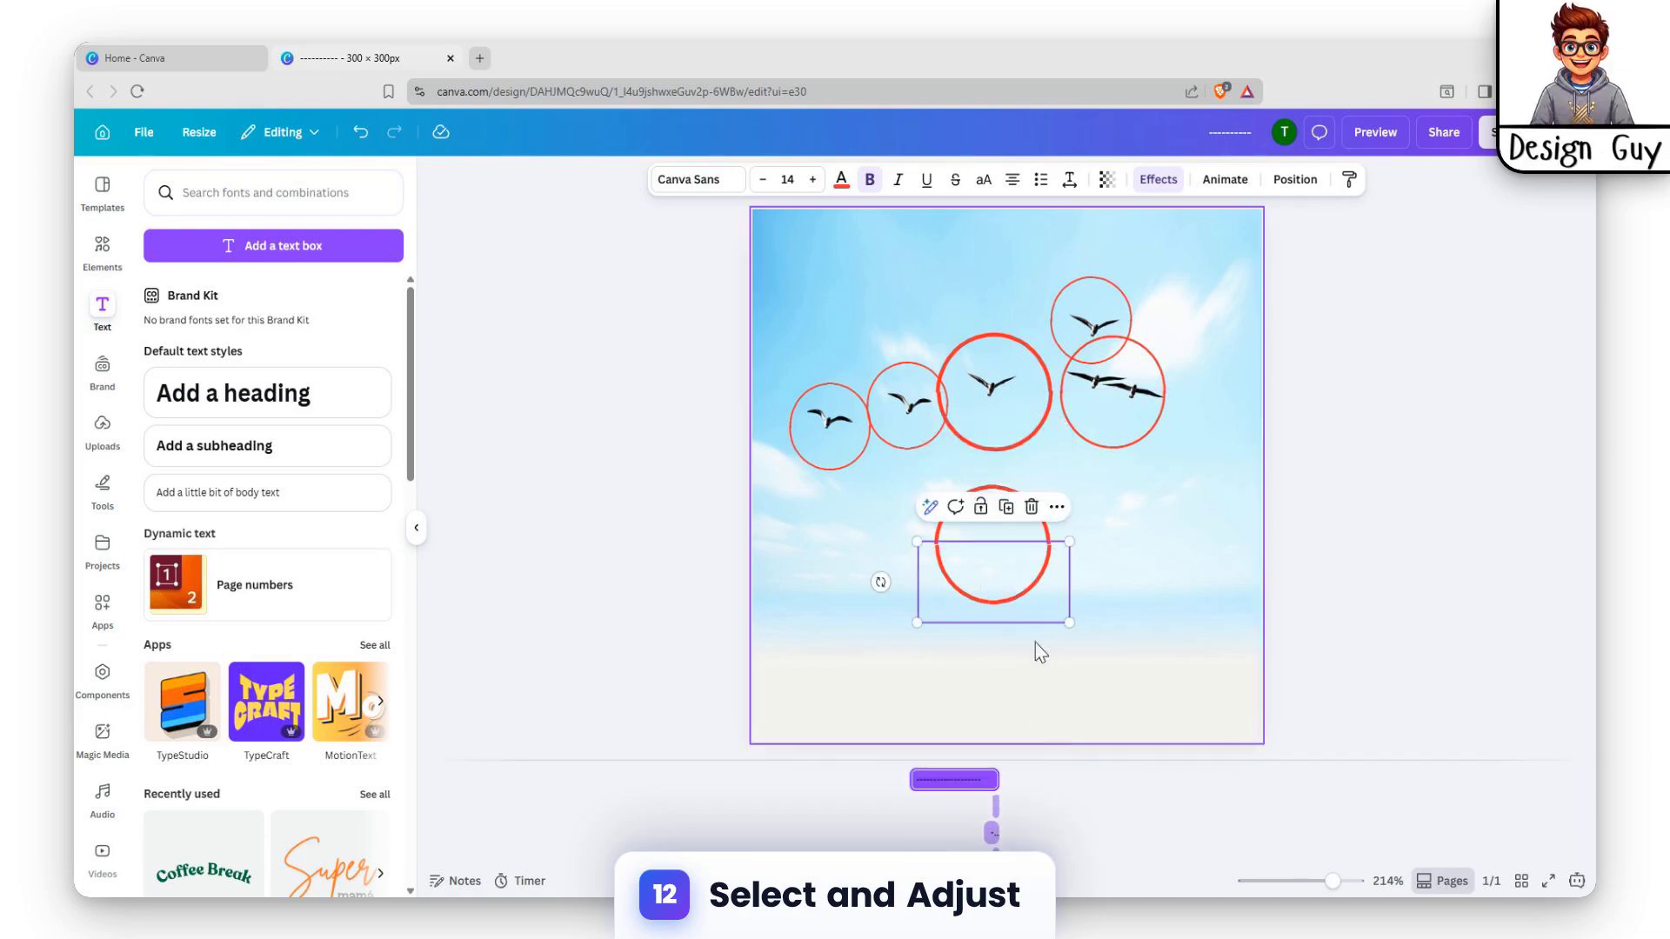
double_click(996, 571)
key("BackSpace")
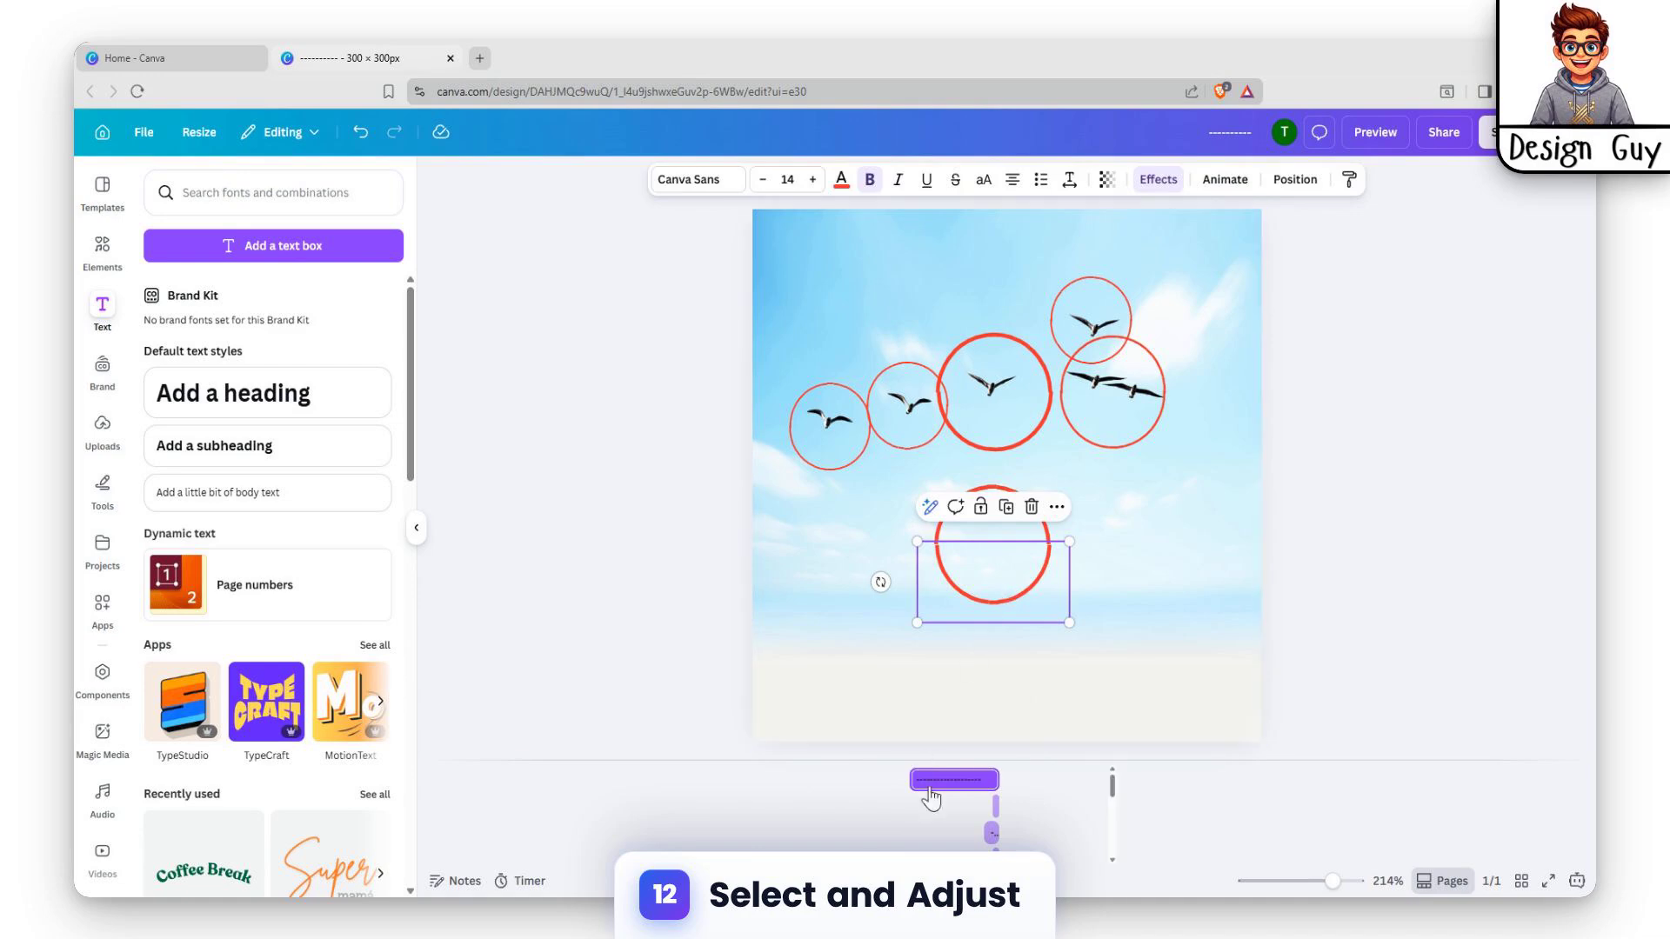
left_click_drag(913, 780, 983, 783)
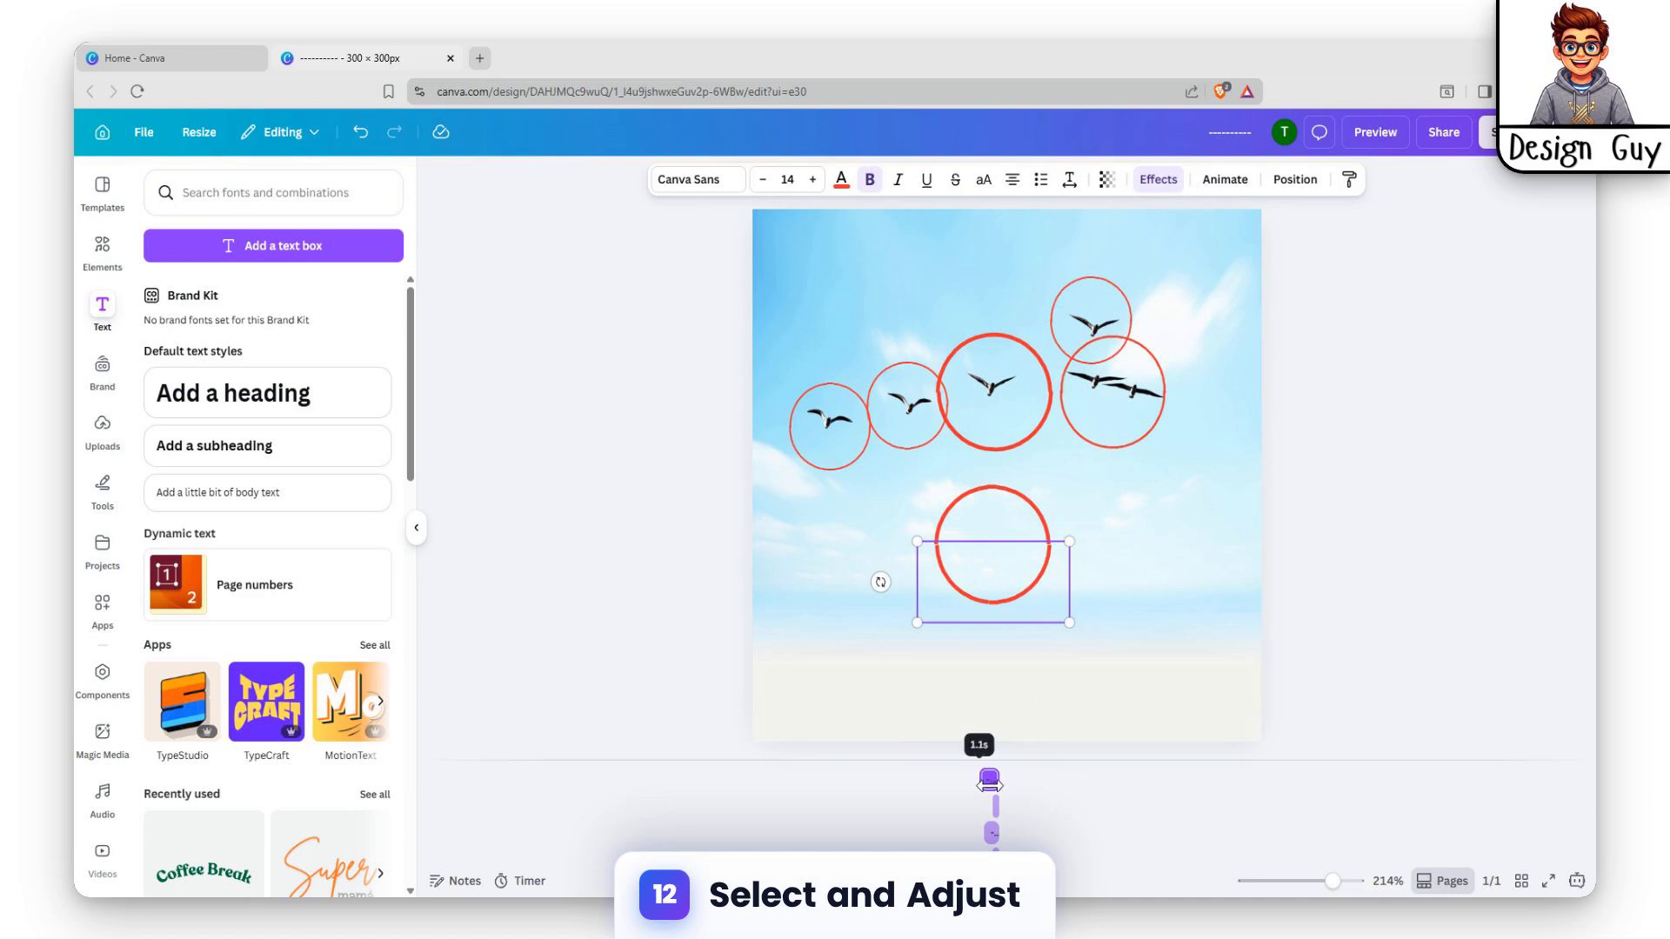
left_click_drag(994, 786, 996, 784)
left_click(1182, 661)
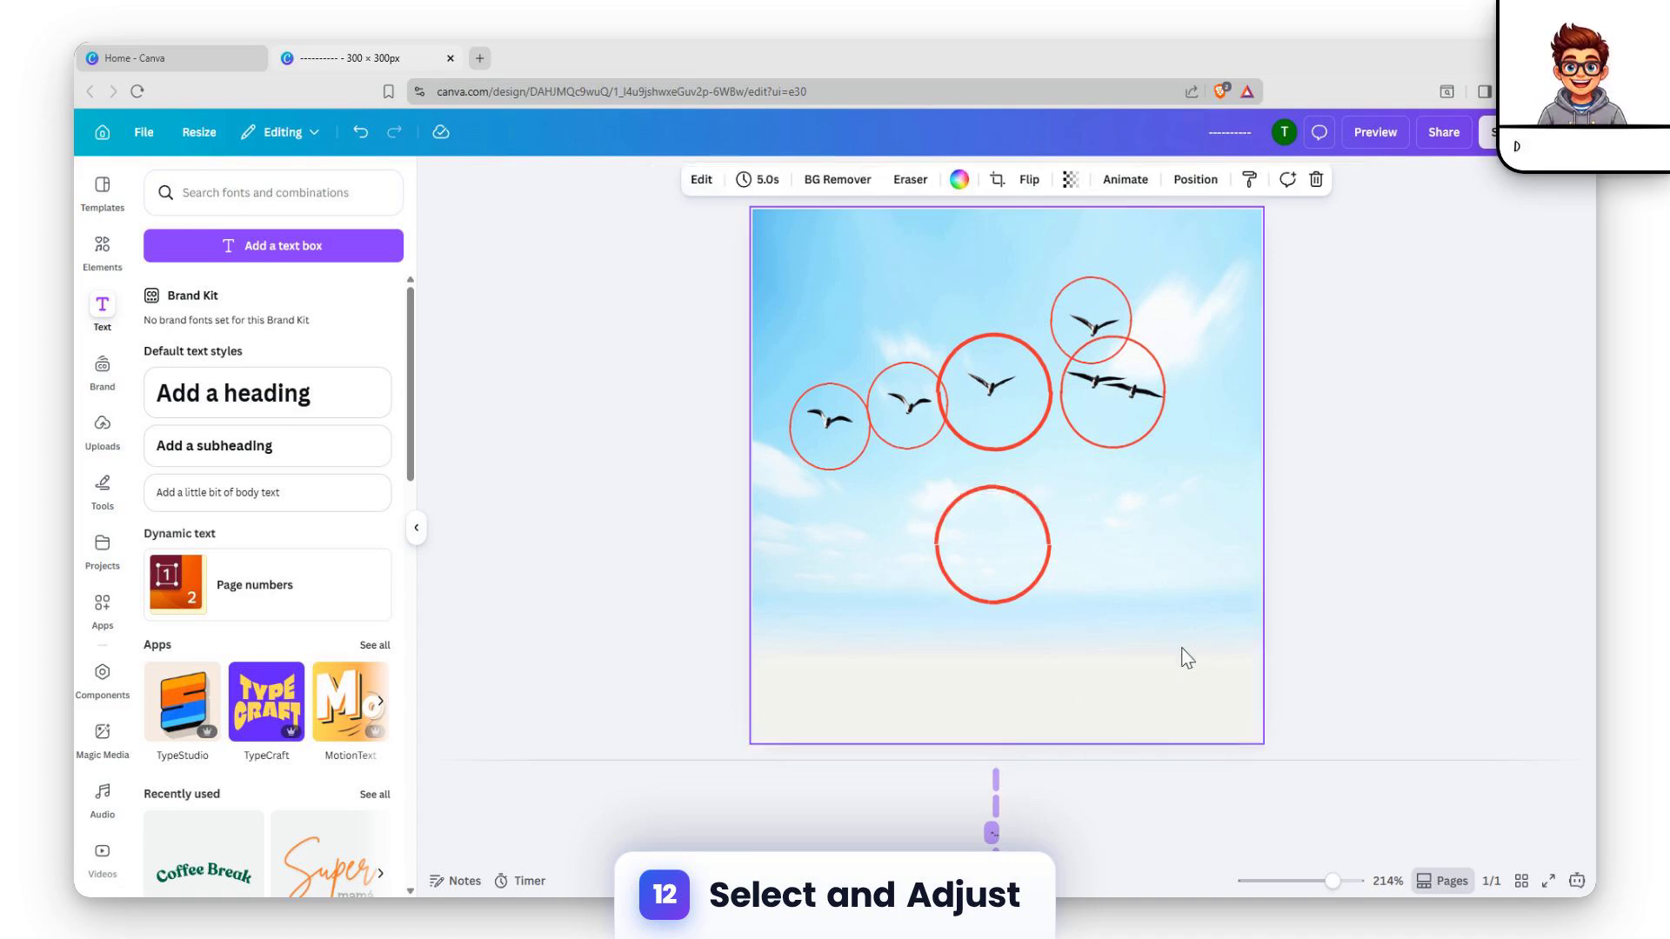
Trim the start of the upper half circle's timing to about 0.8 s, and play the page full screen to check it
left_click_drag(1030, 594, 1029, 520)
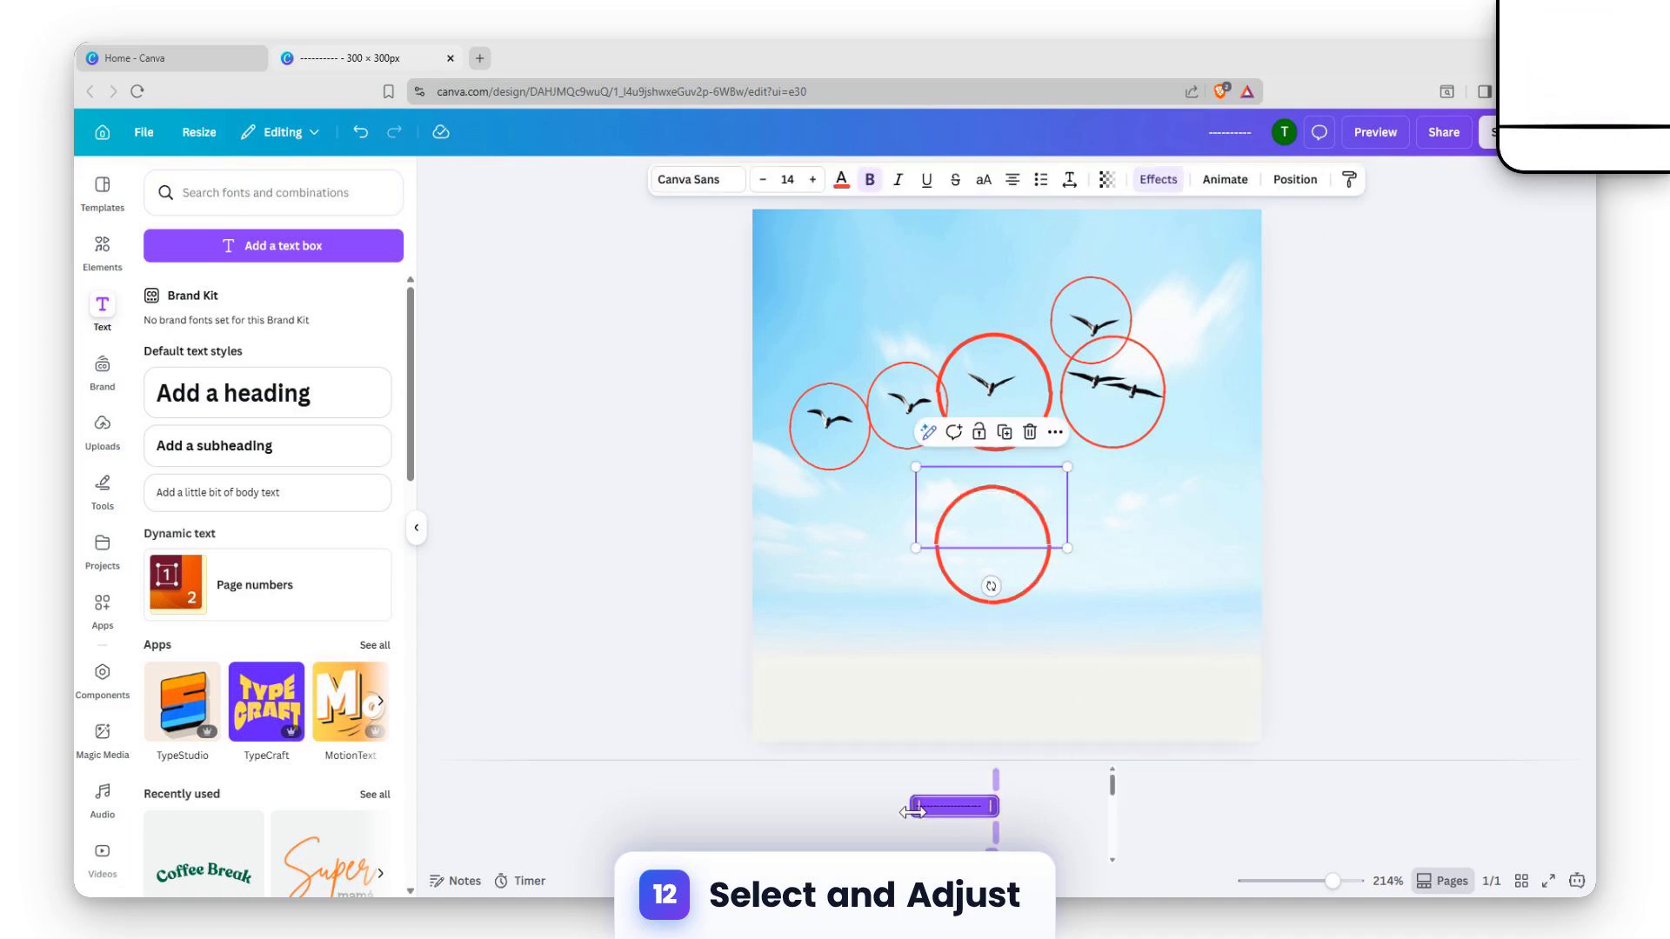
left_click_drag(912, 811, 981, 810)
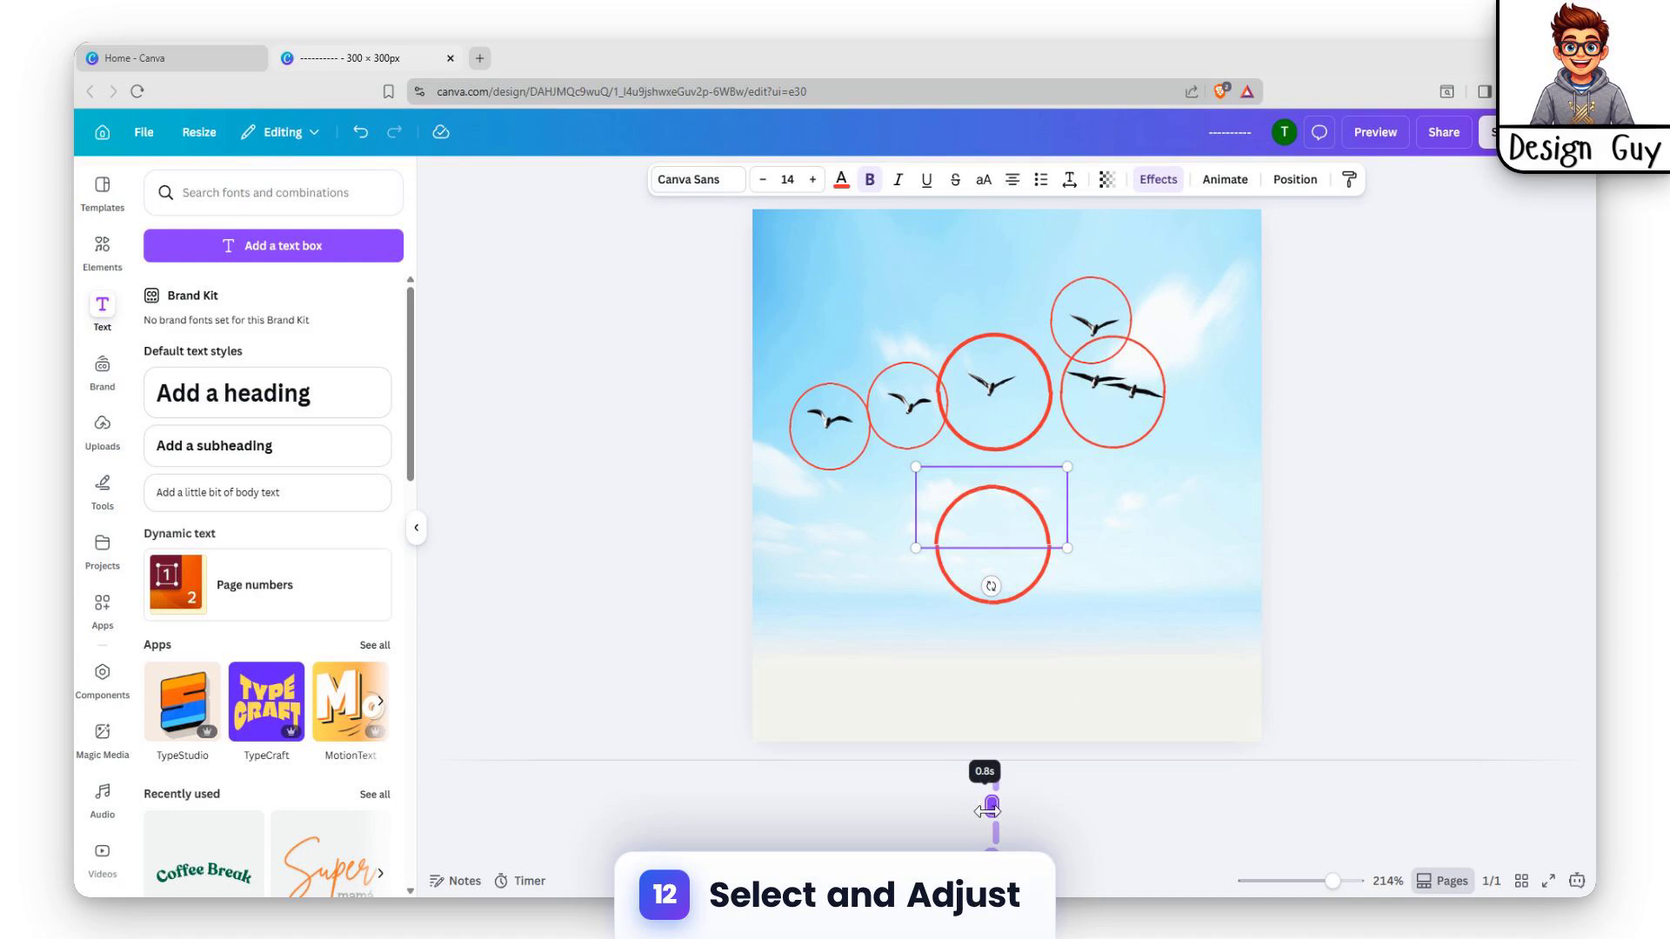
left_click_drag(988, 811, 989, 810)
left_click(1271, 597)
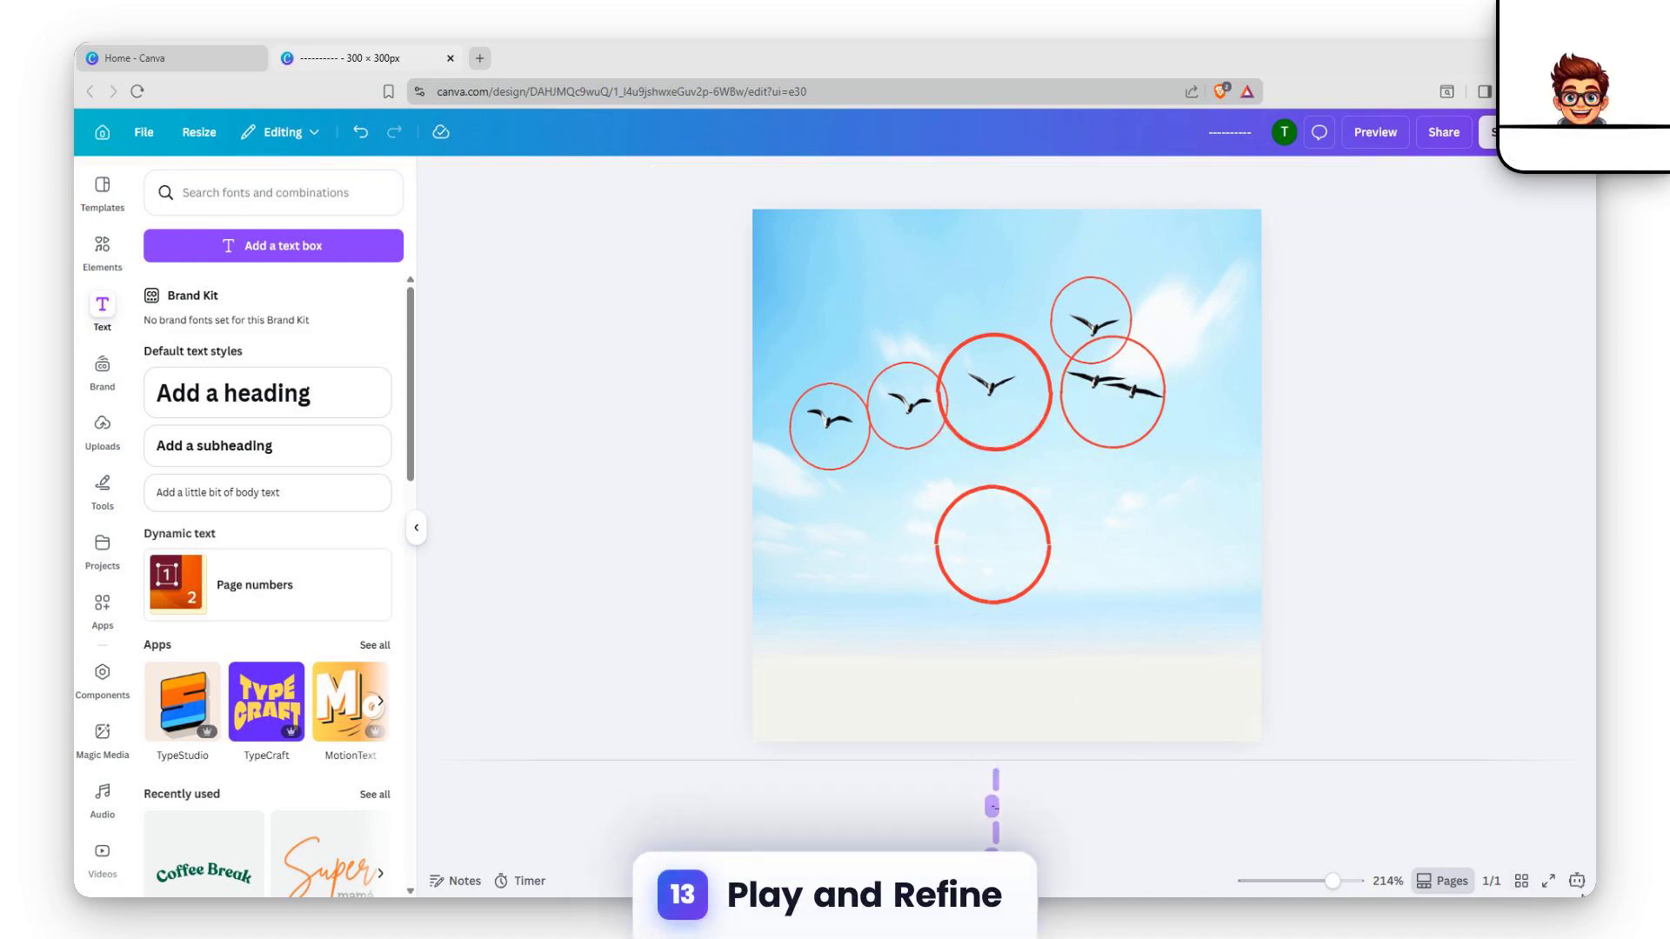
left_click(1548, 881)
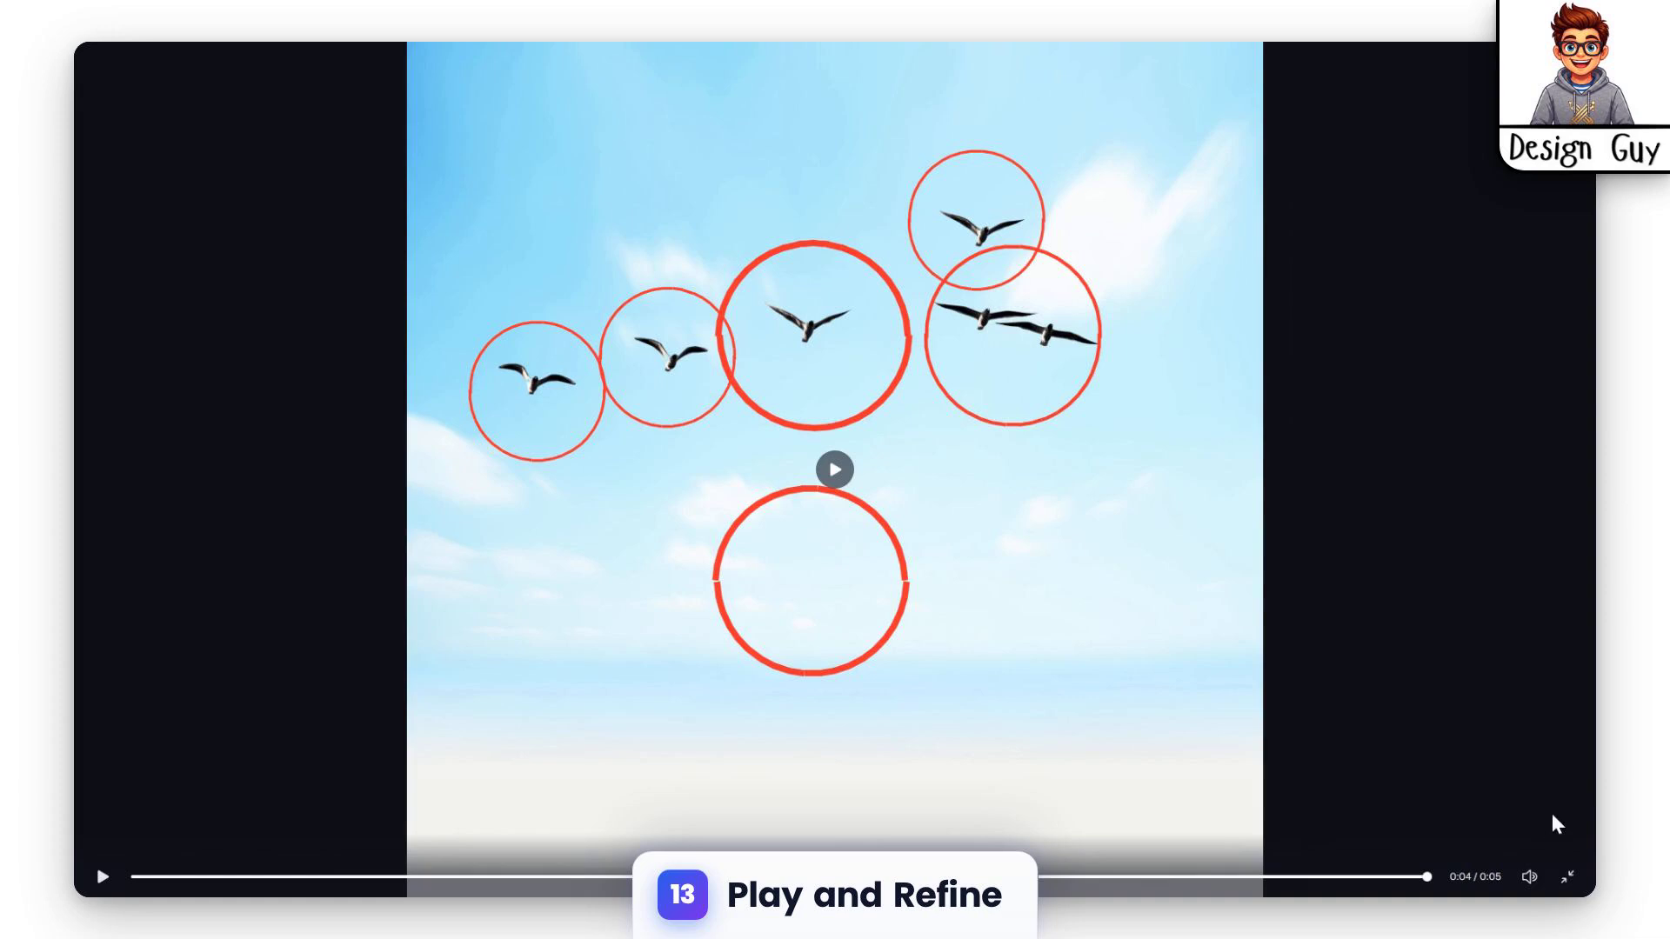
key("Escape")
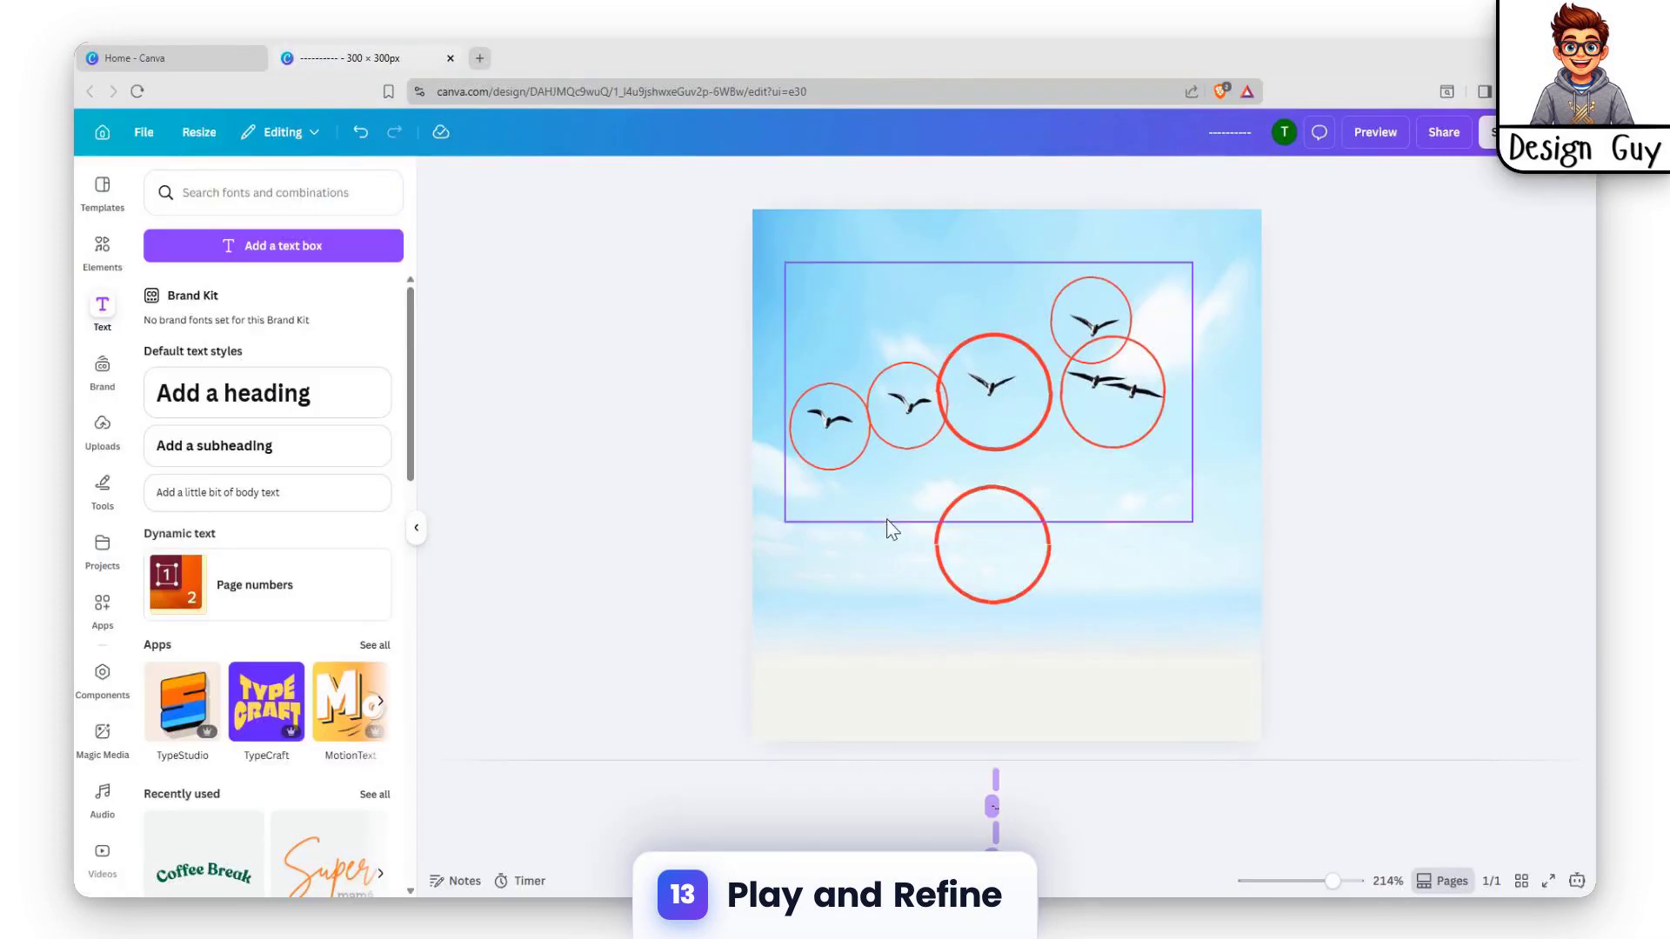
Apply the Wipe animation on enter to both half circles and set its speed to the slowest
left_click(955, 535)
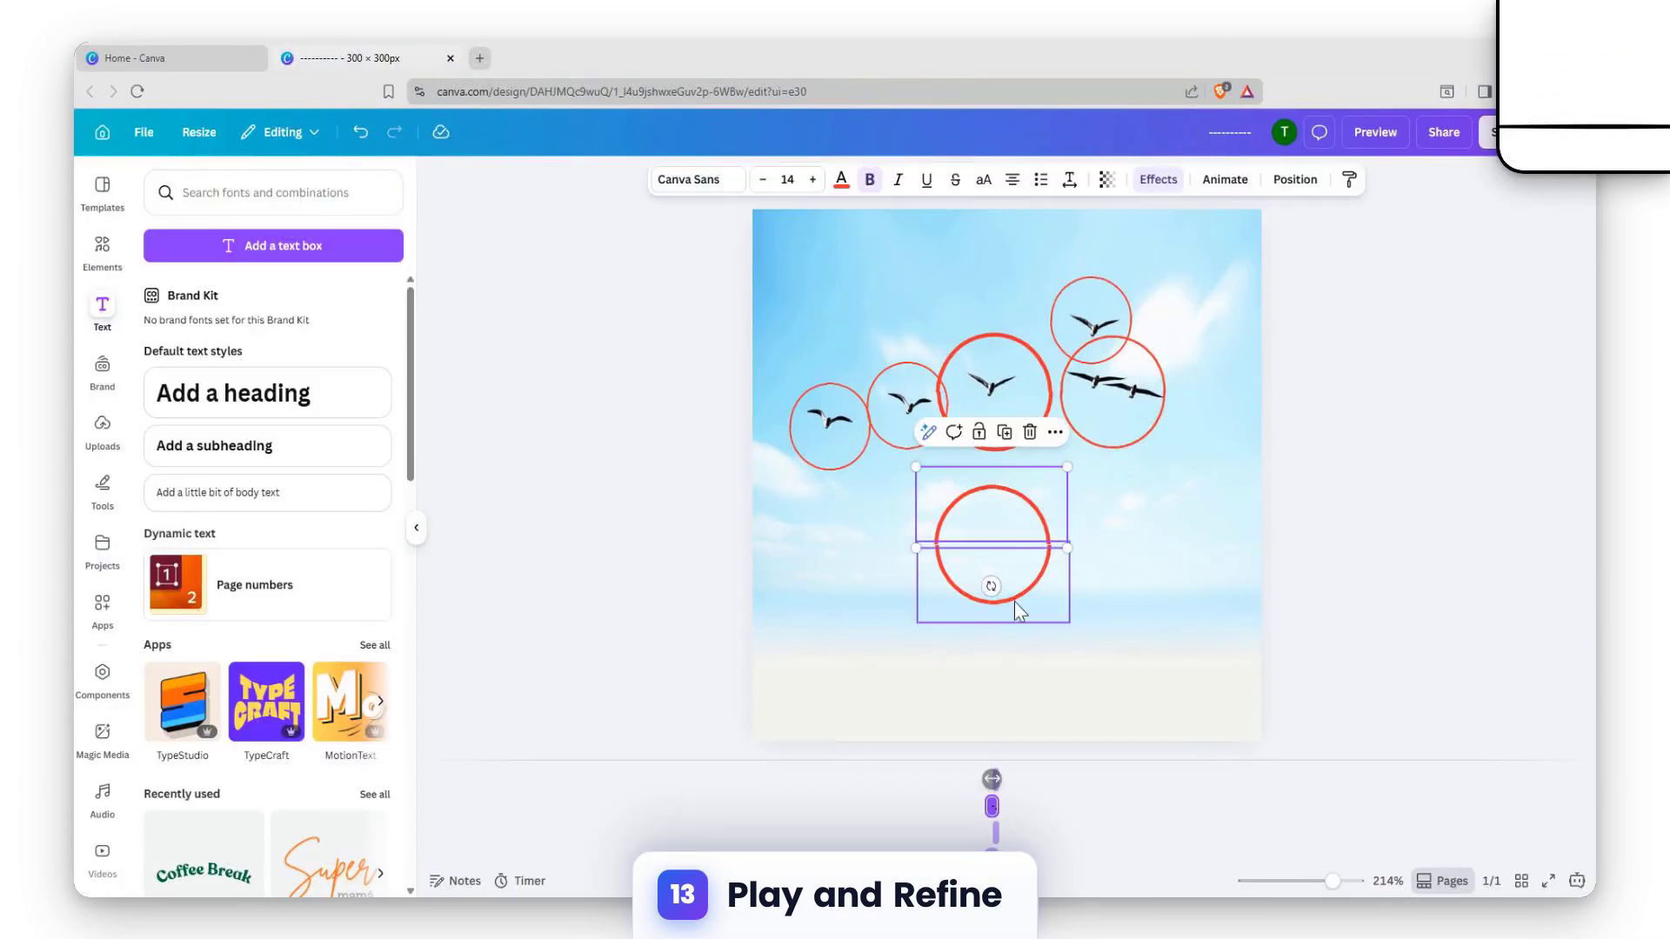
left_click(1204, 183)
scroll(270, 530, "down", 3)
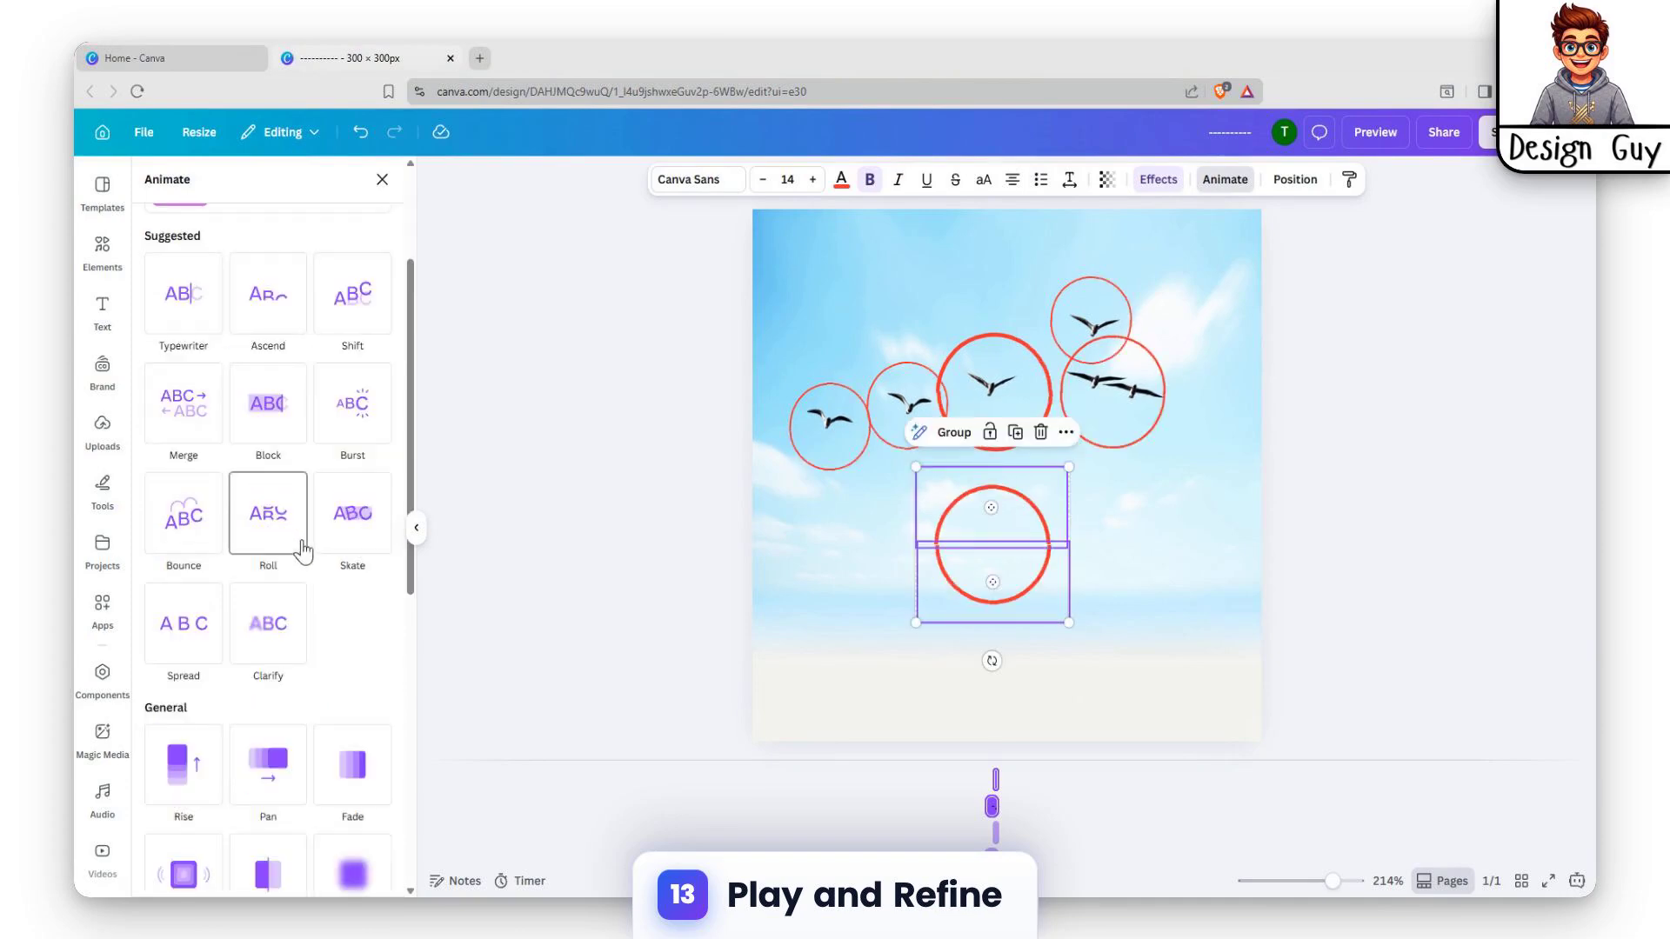
scroll(303, 548, "down", 5)
left_click(300, 552)
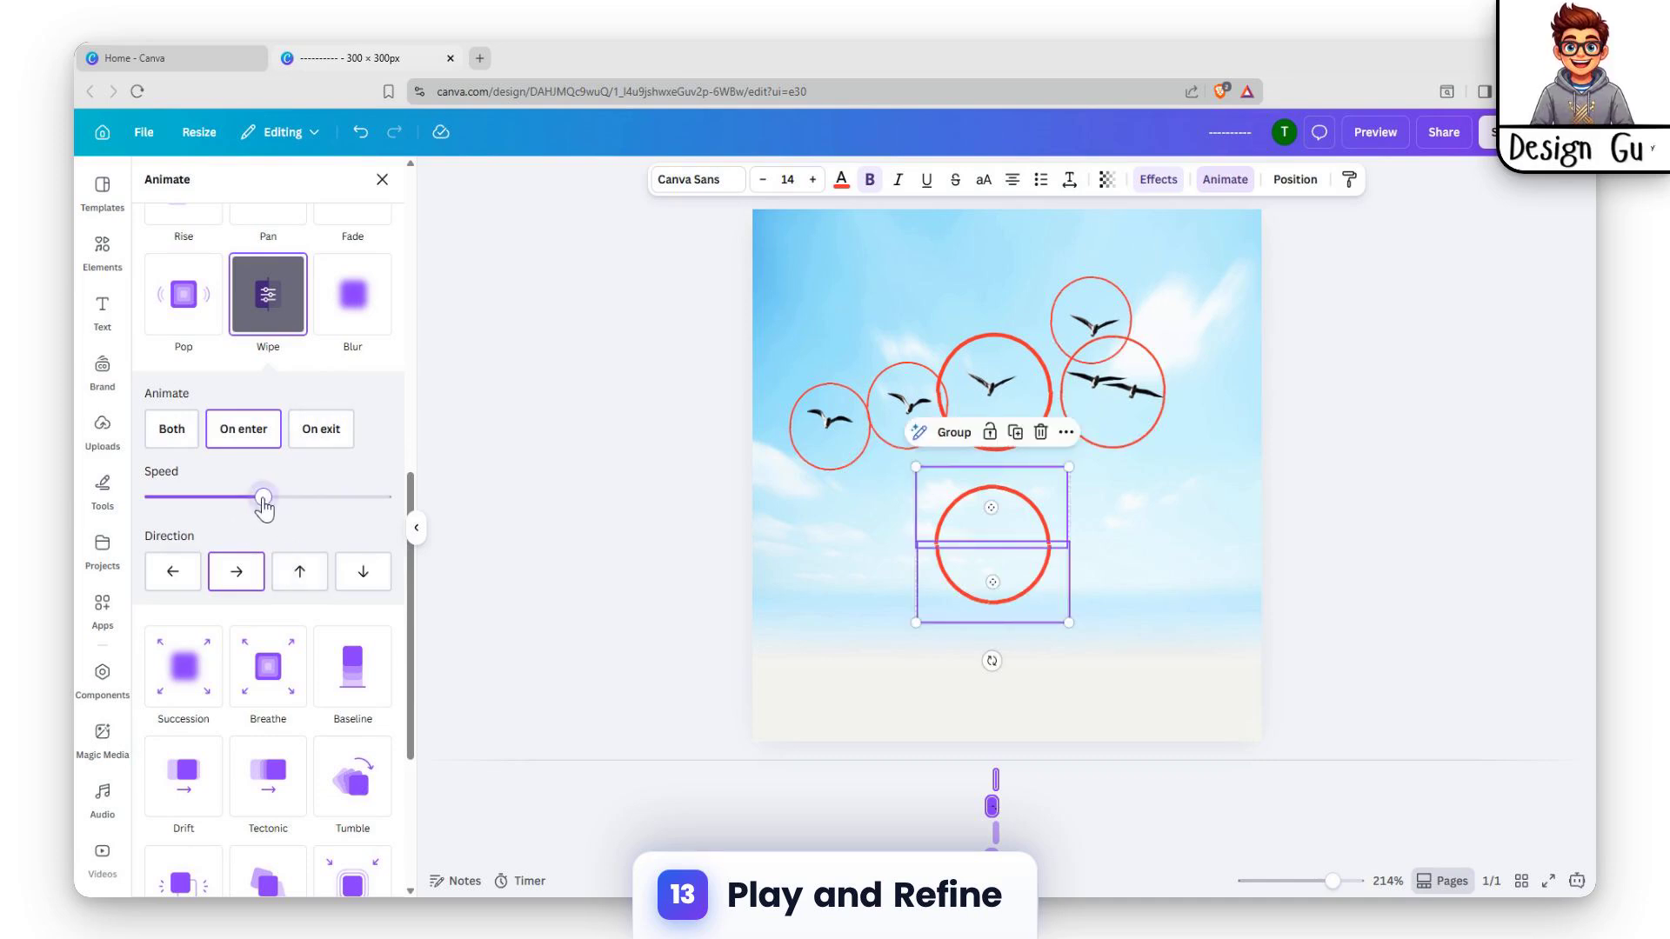
left_click_drag(216, 508, 145, 514)
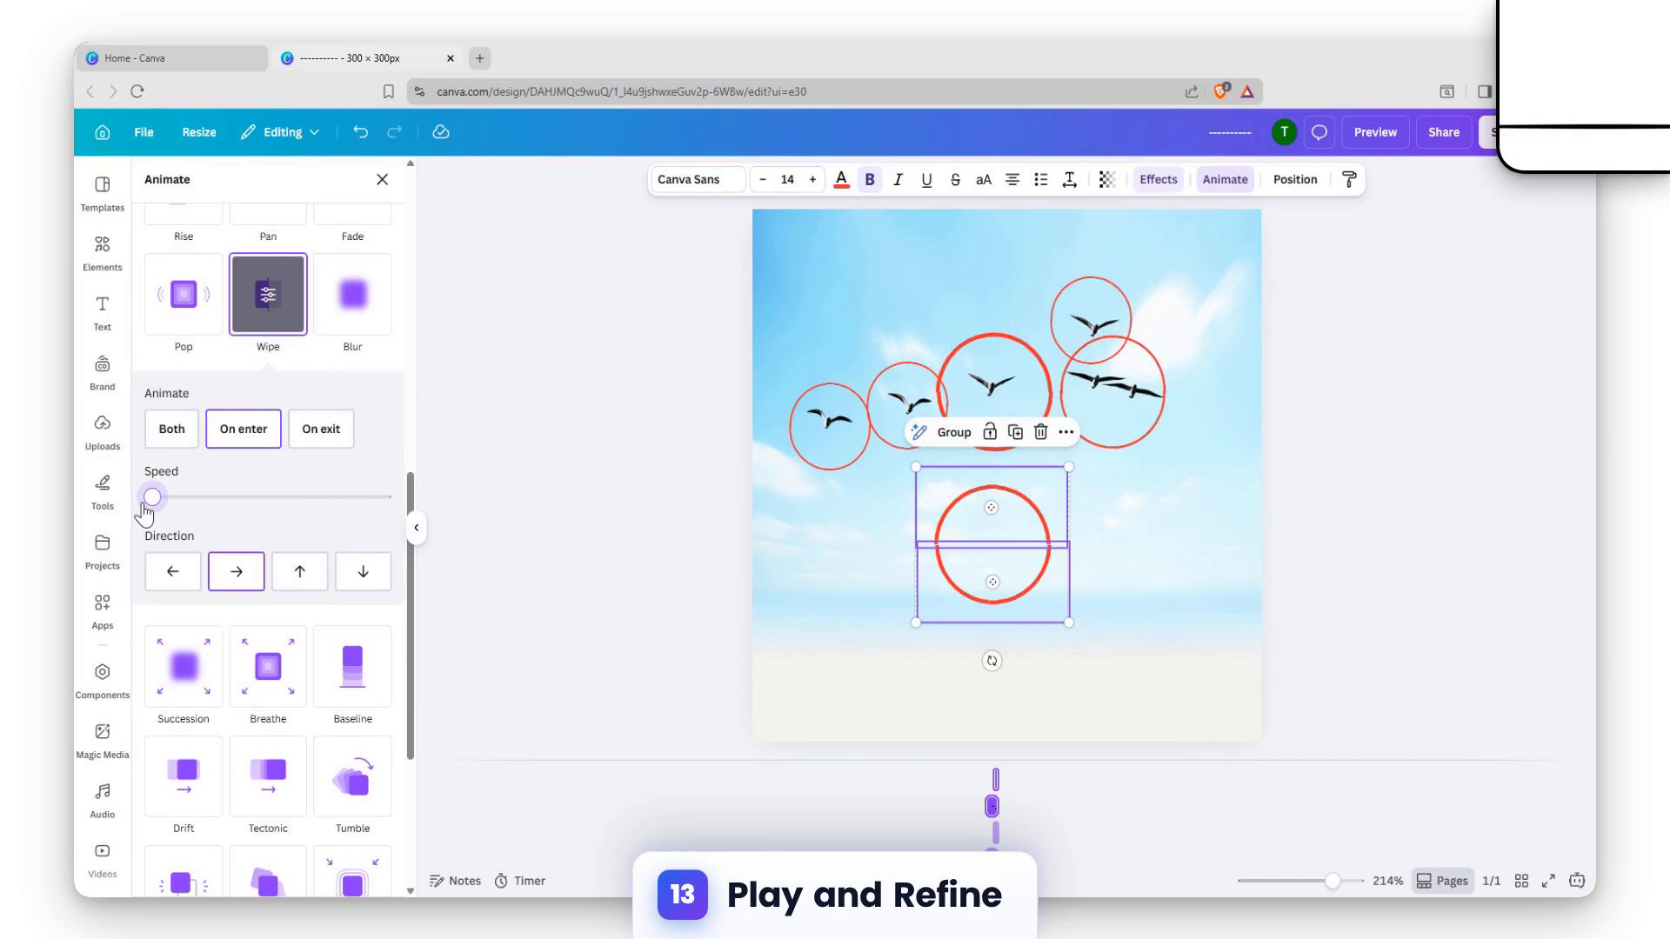
Try the left, up and down Wipe directions on both half circles, and return the direction to right
scroll(308, 535, "down", 4)
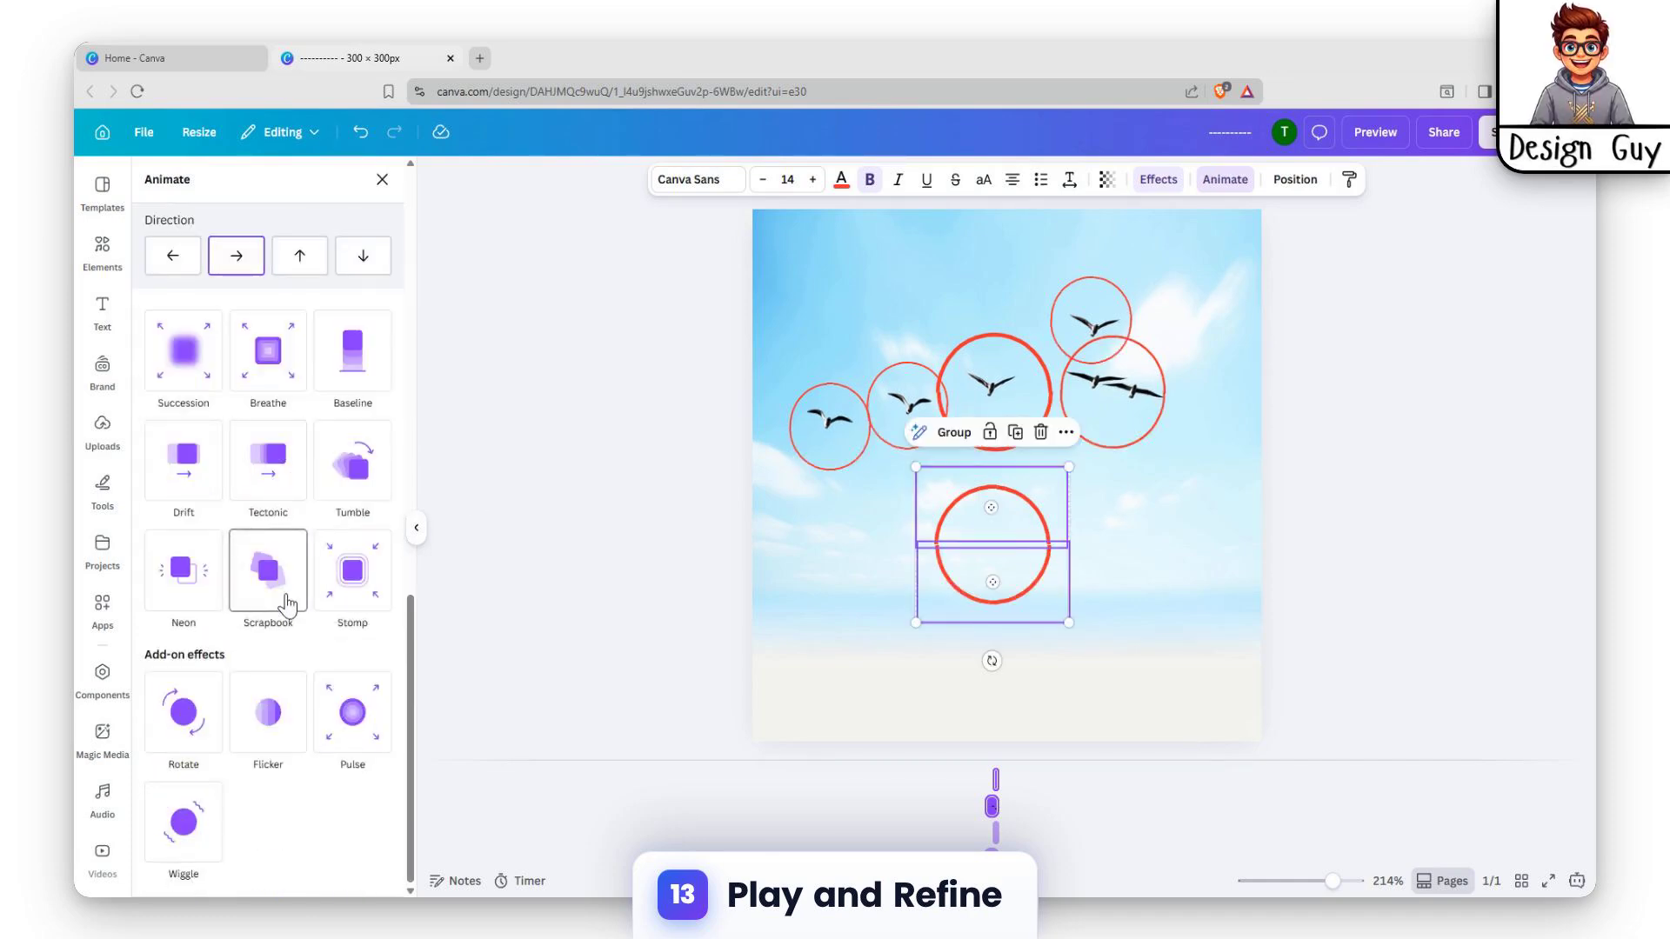
scroll(287, 602, "up", 5)
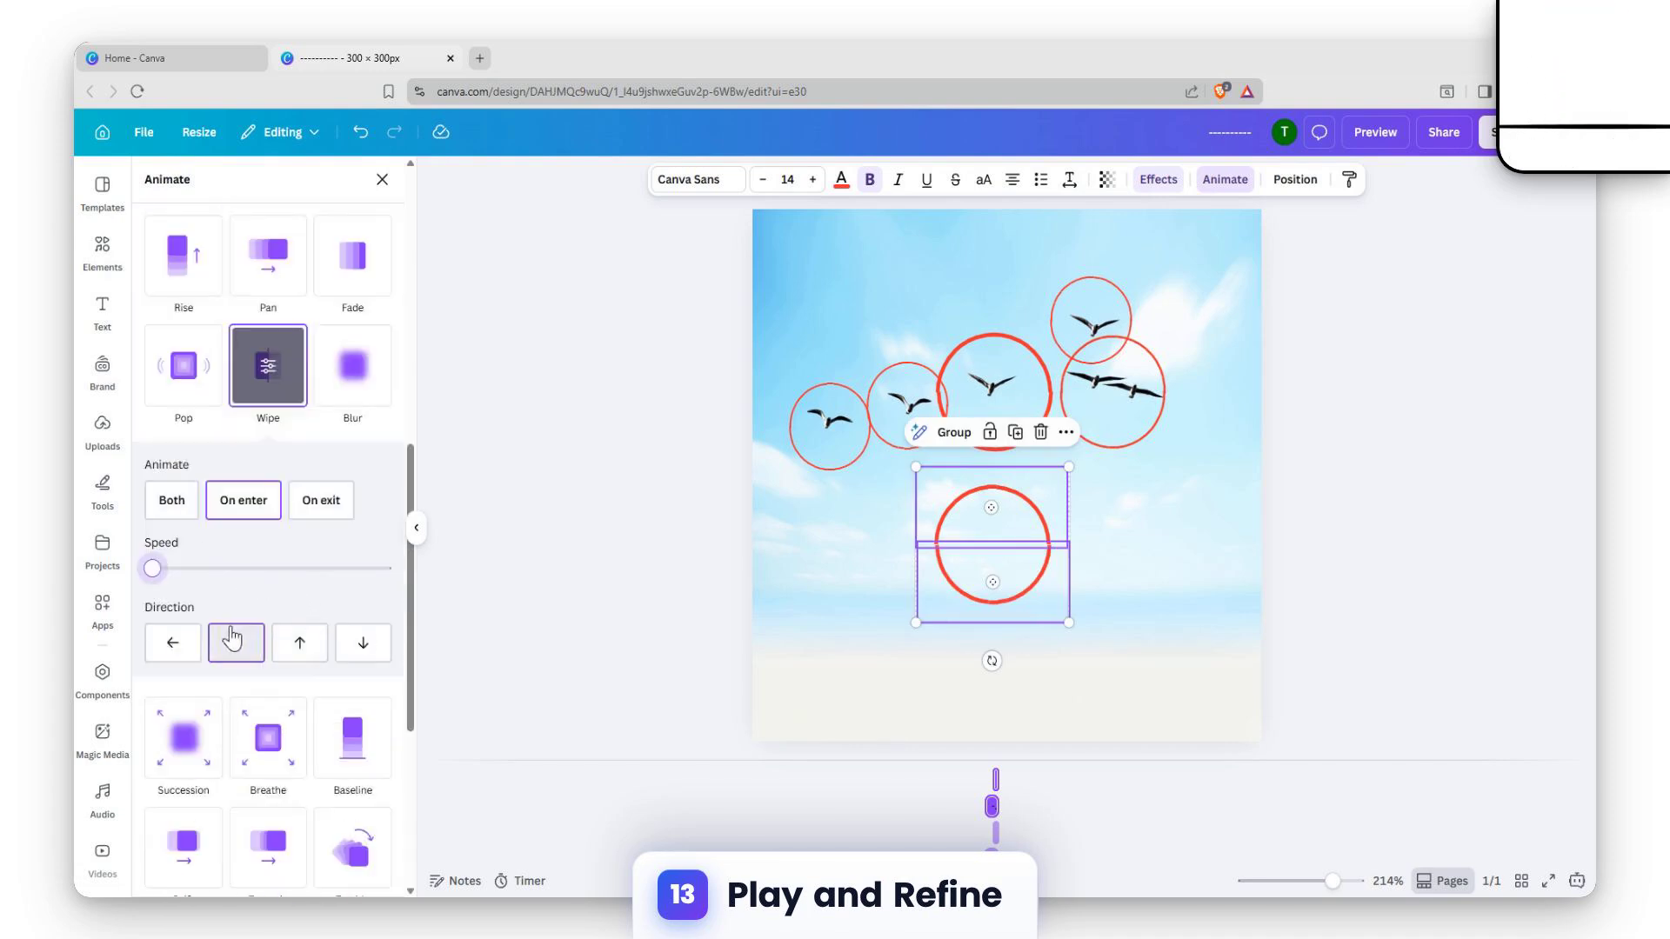
left_click(174, 645)
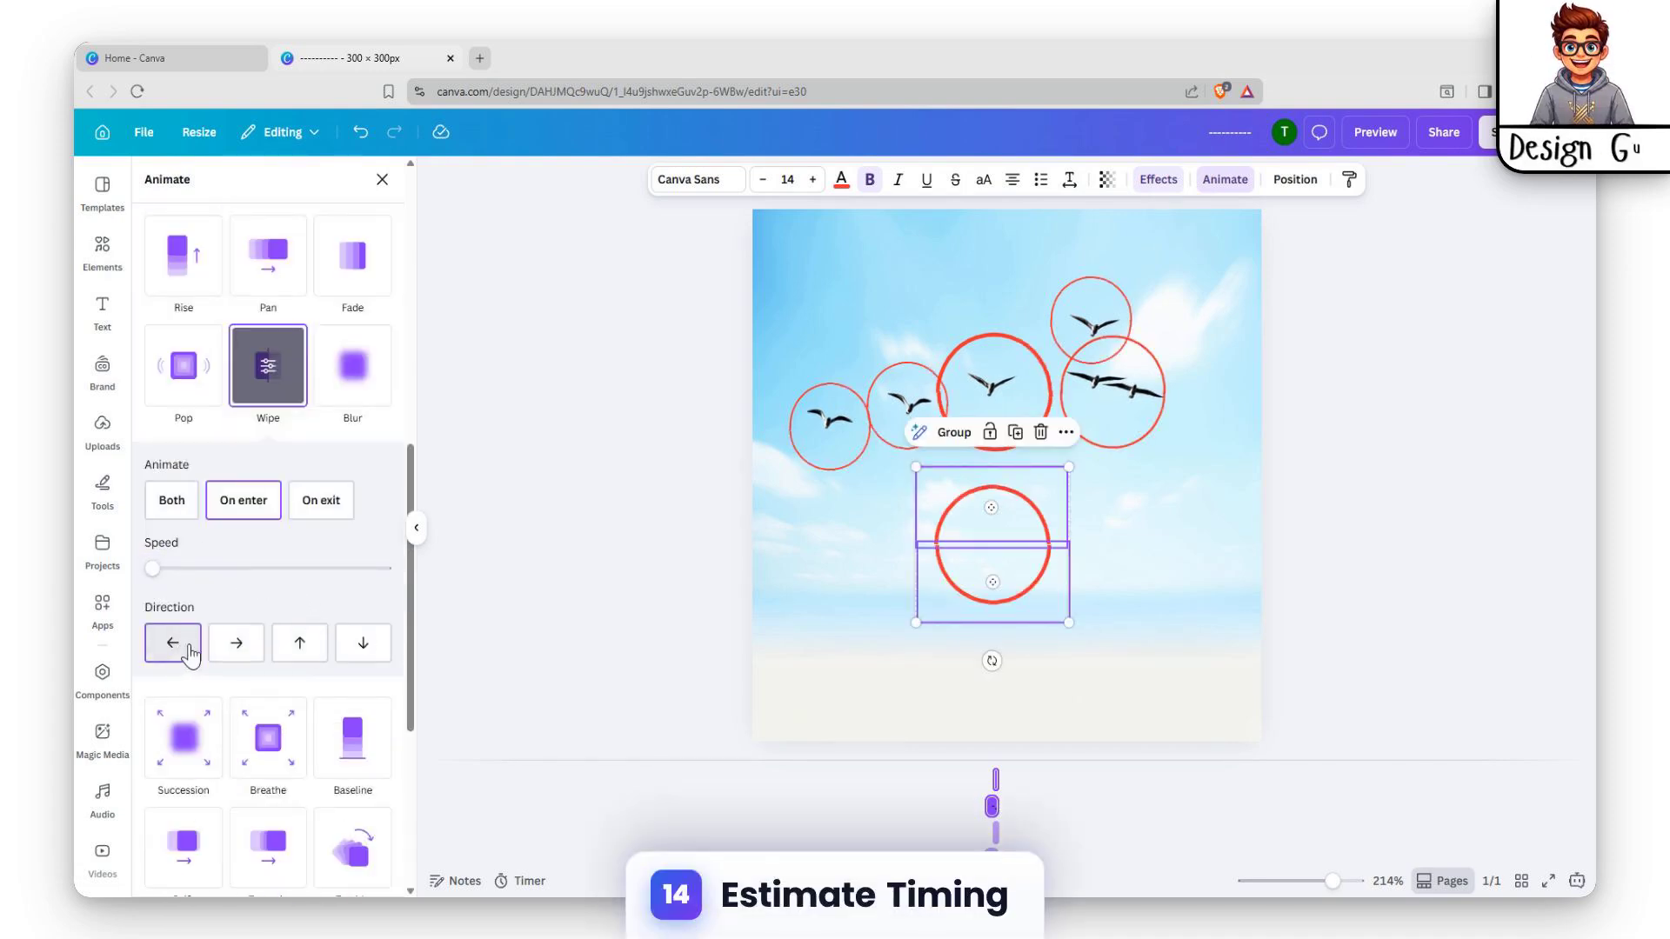
left_click(302, 650)
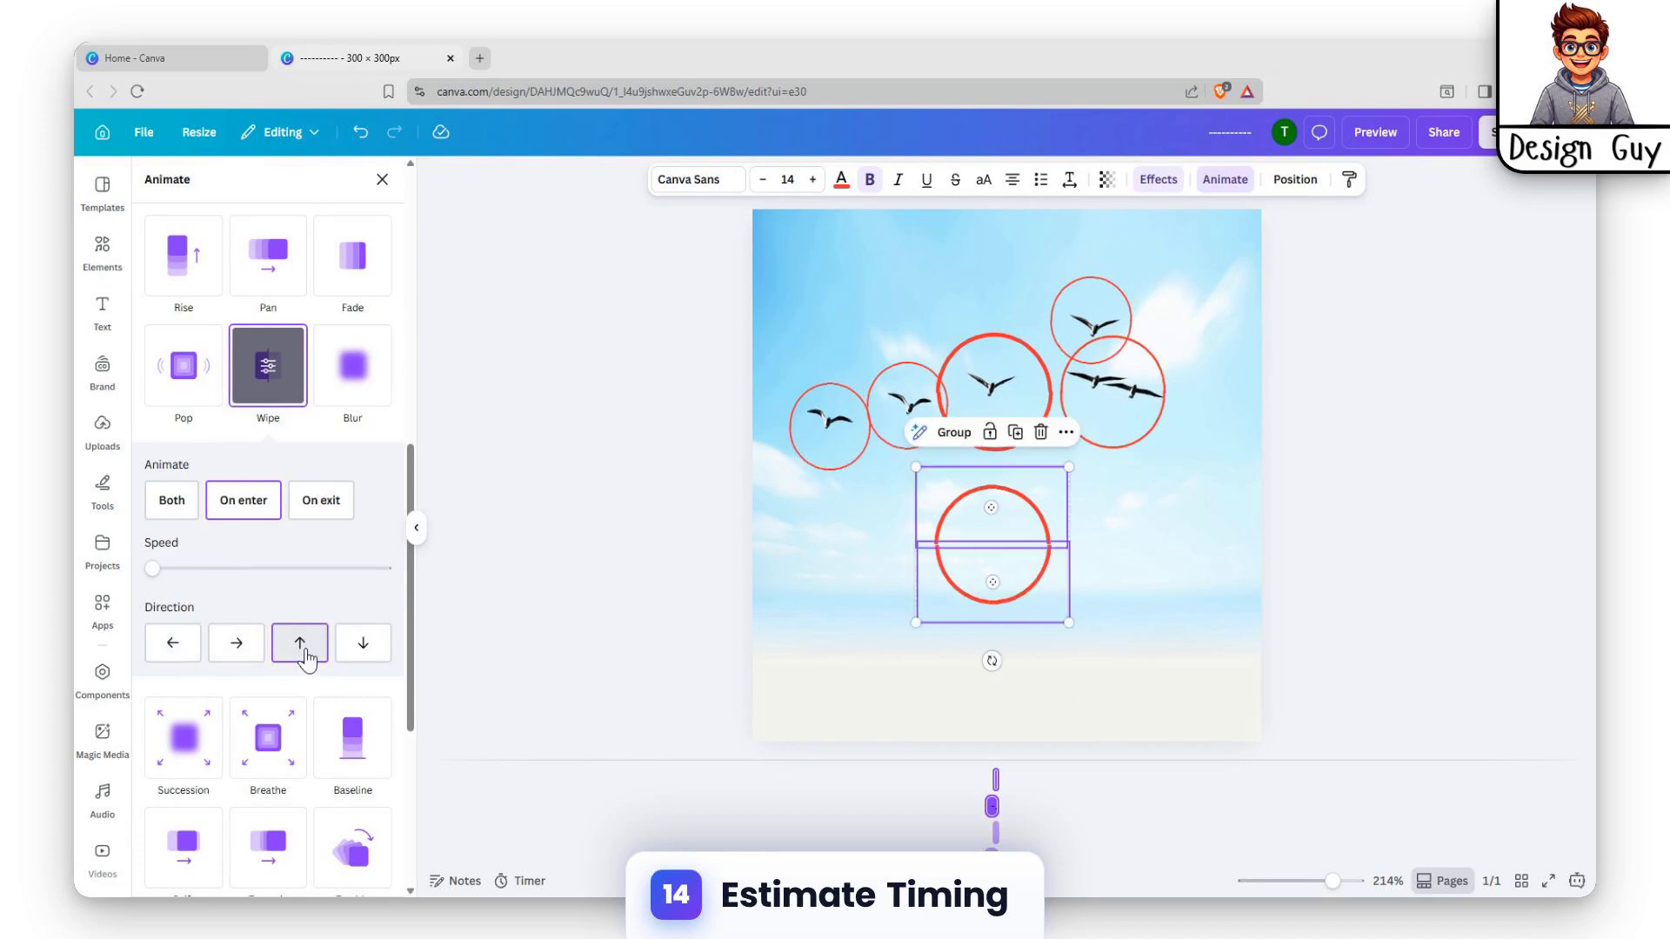
left_click(360, 647)
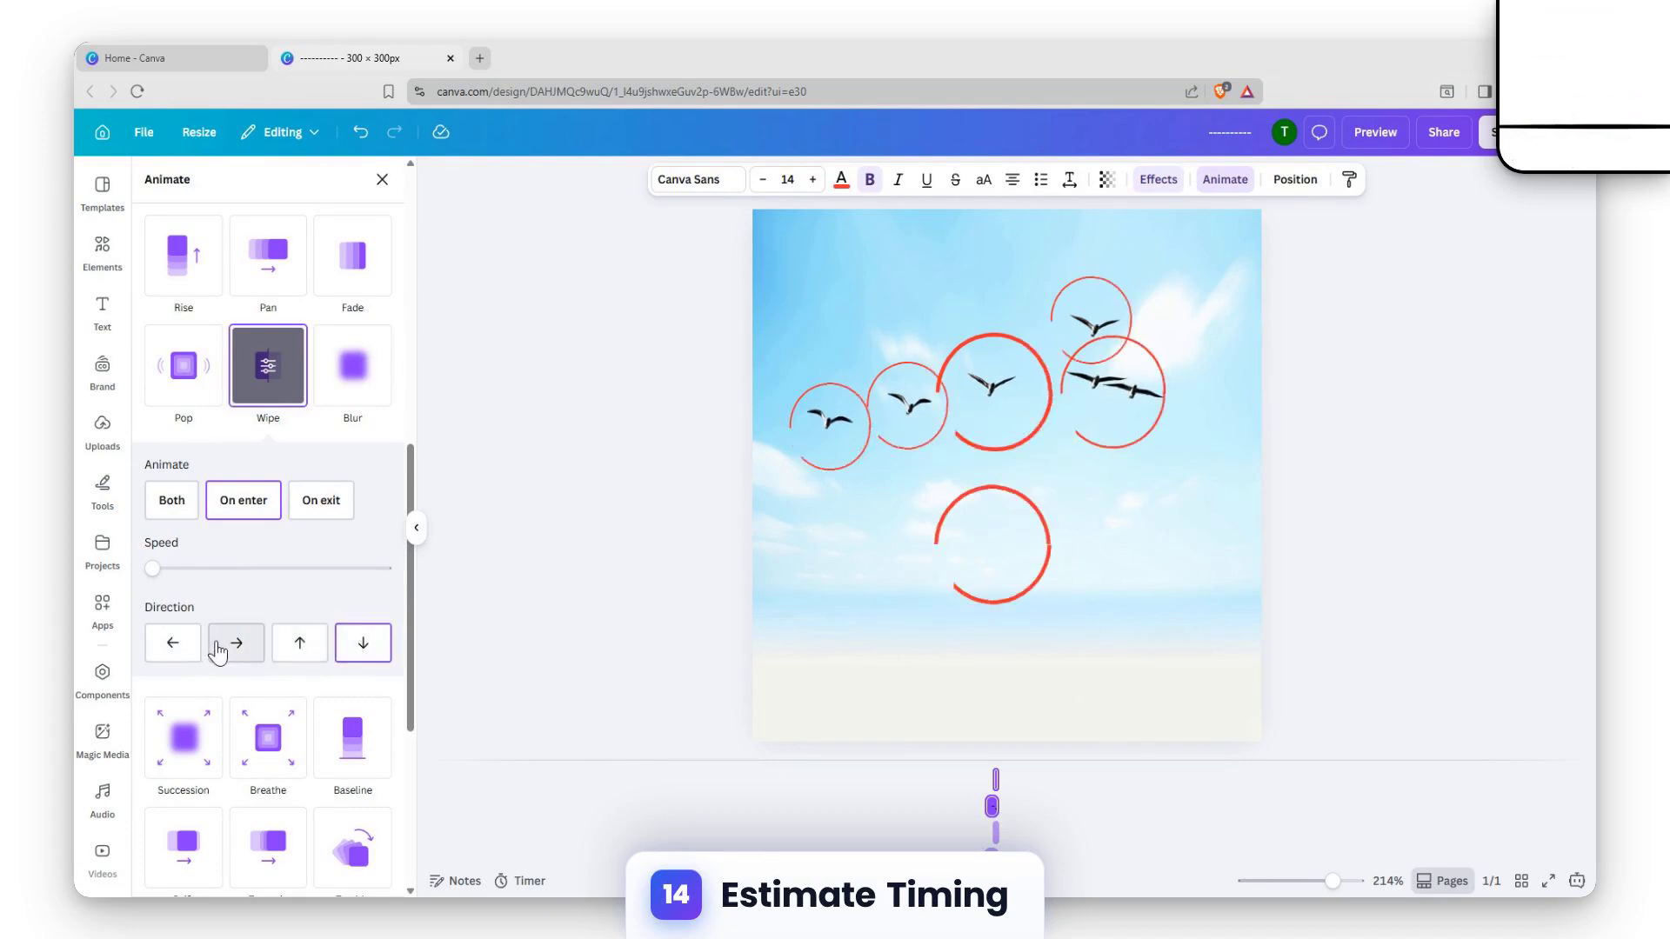
left_click(174, 645)
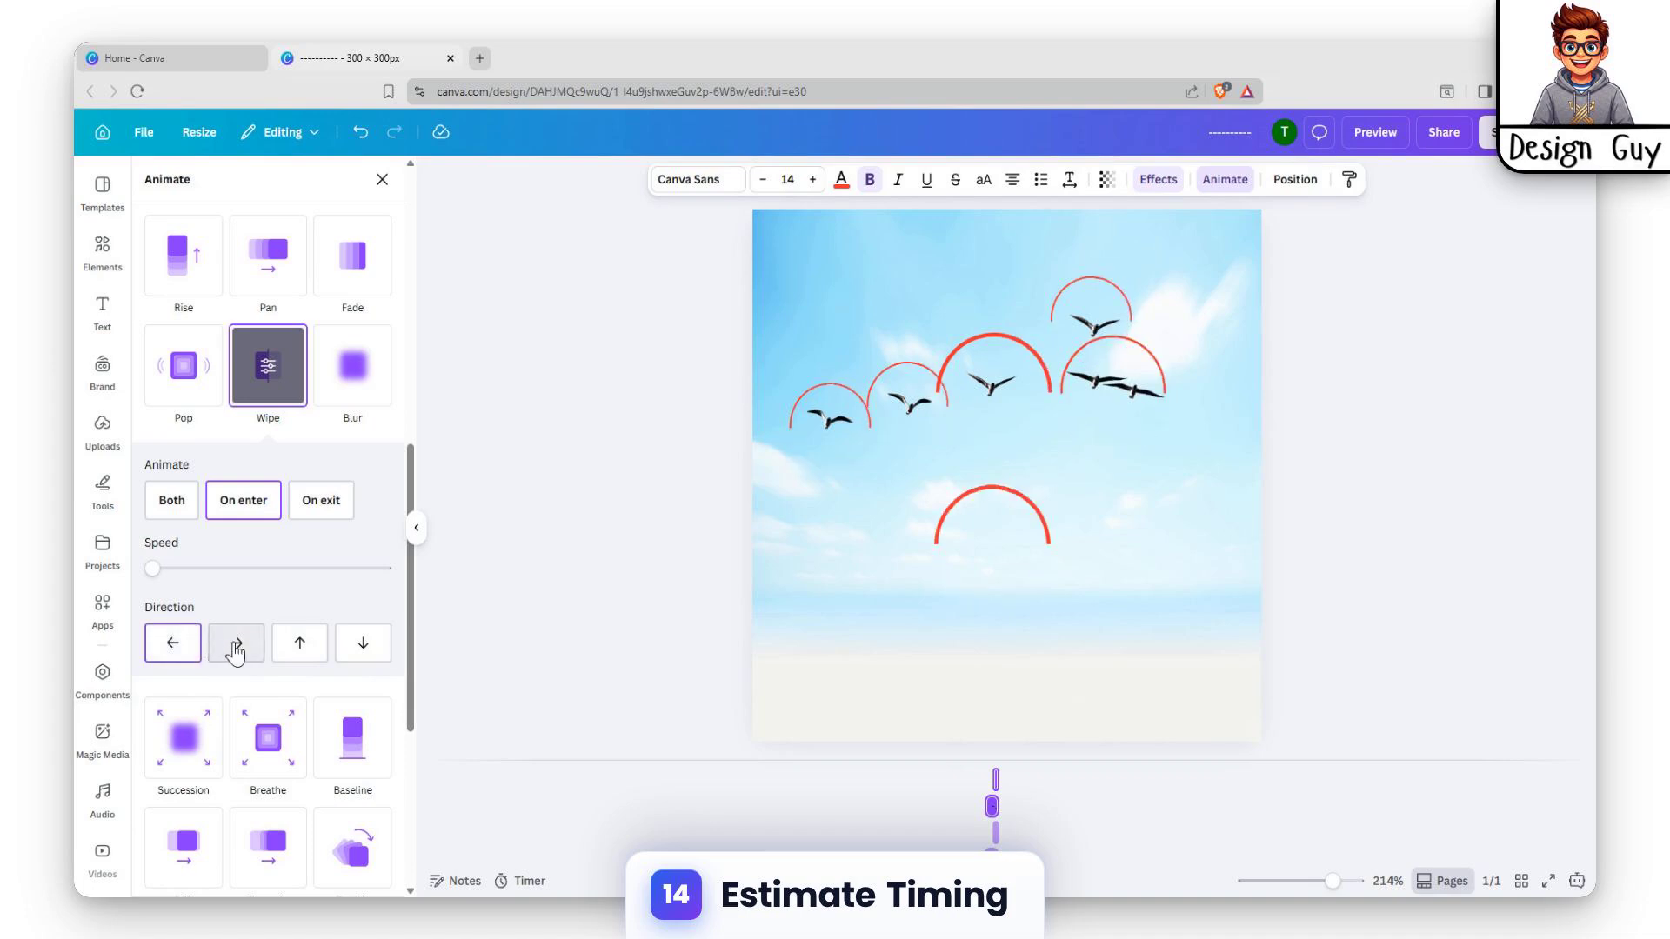
left_click(235, 648)
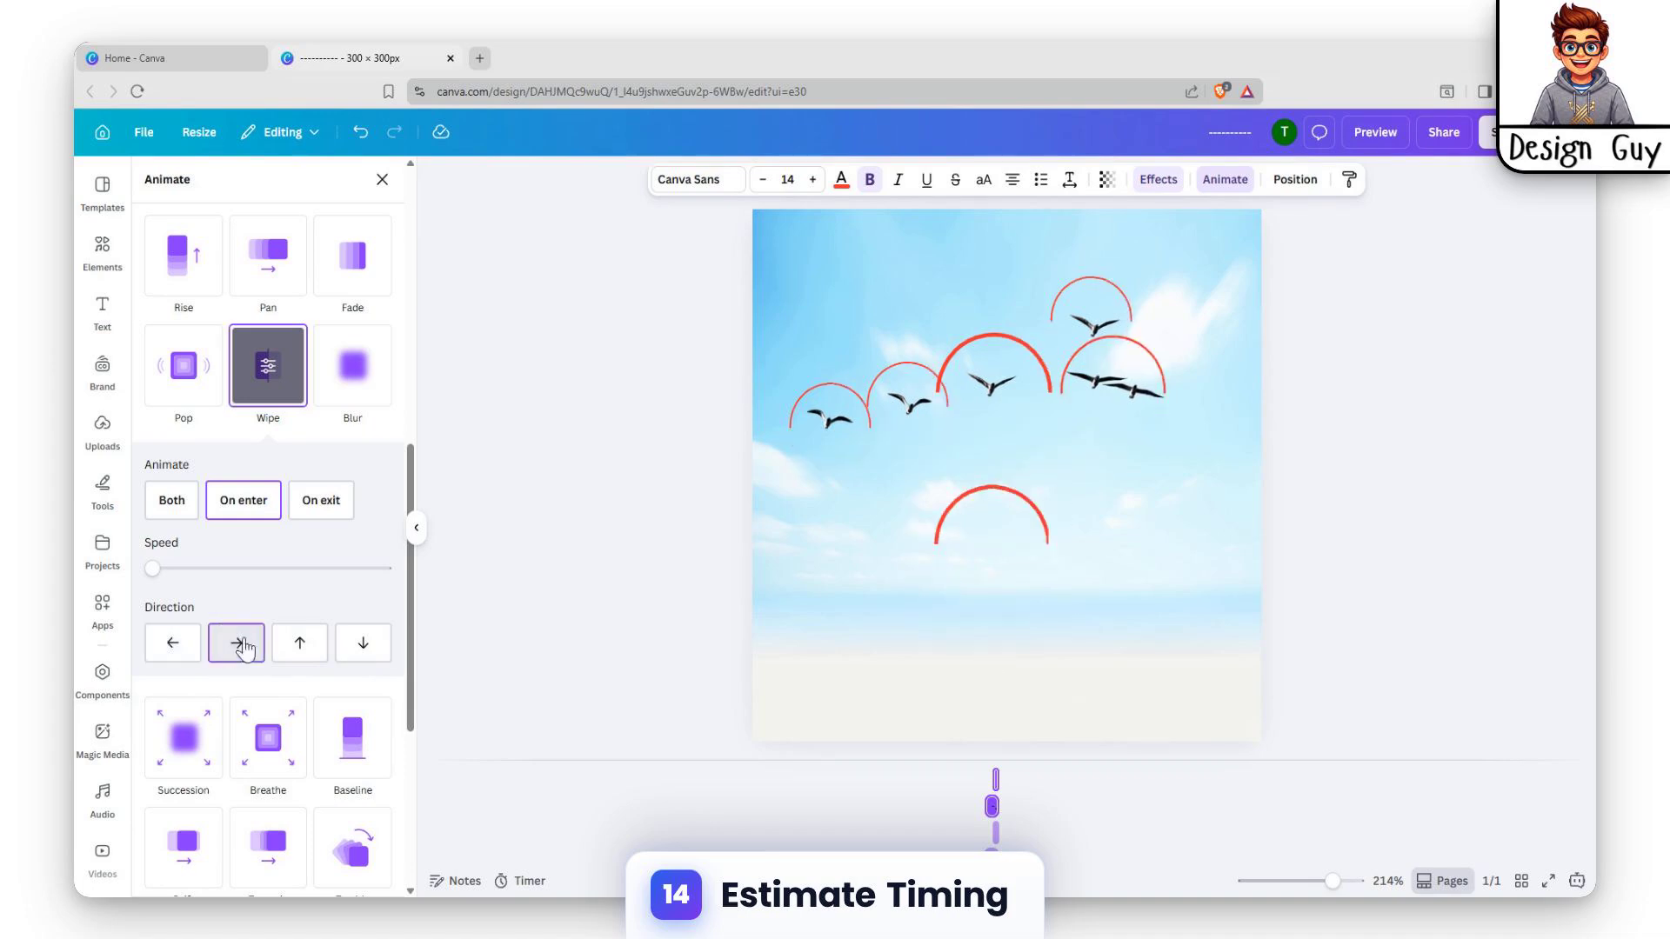
left_click(1292, 527)
left_click(1202, 565)
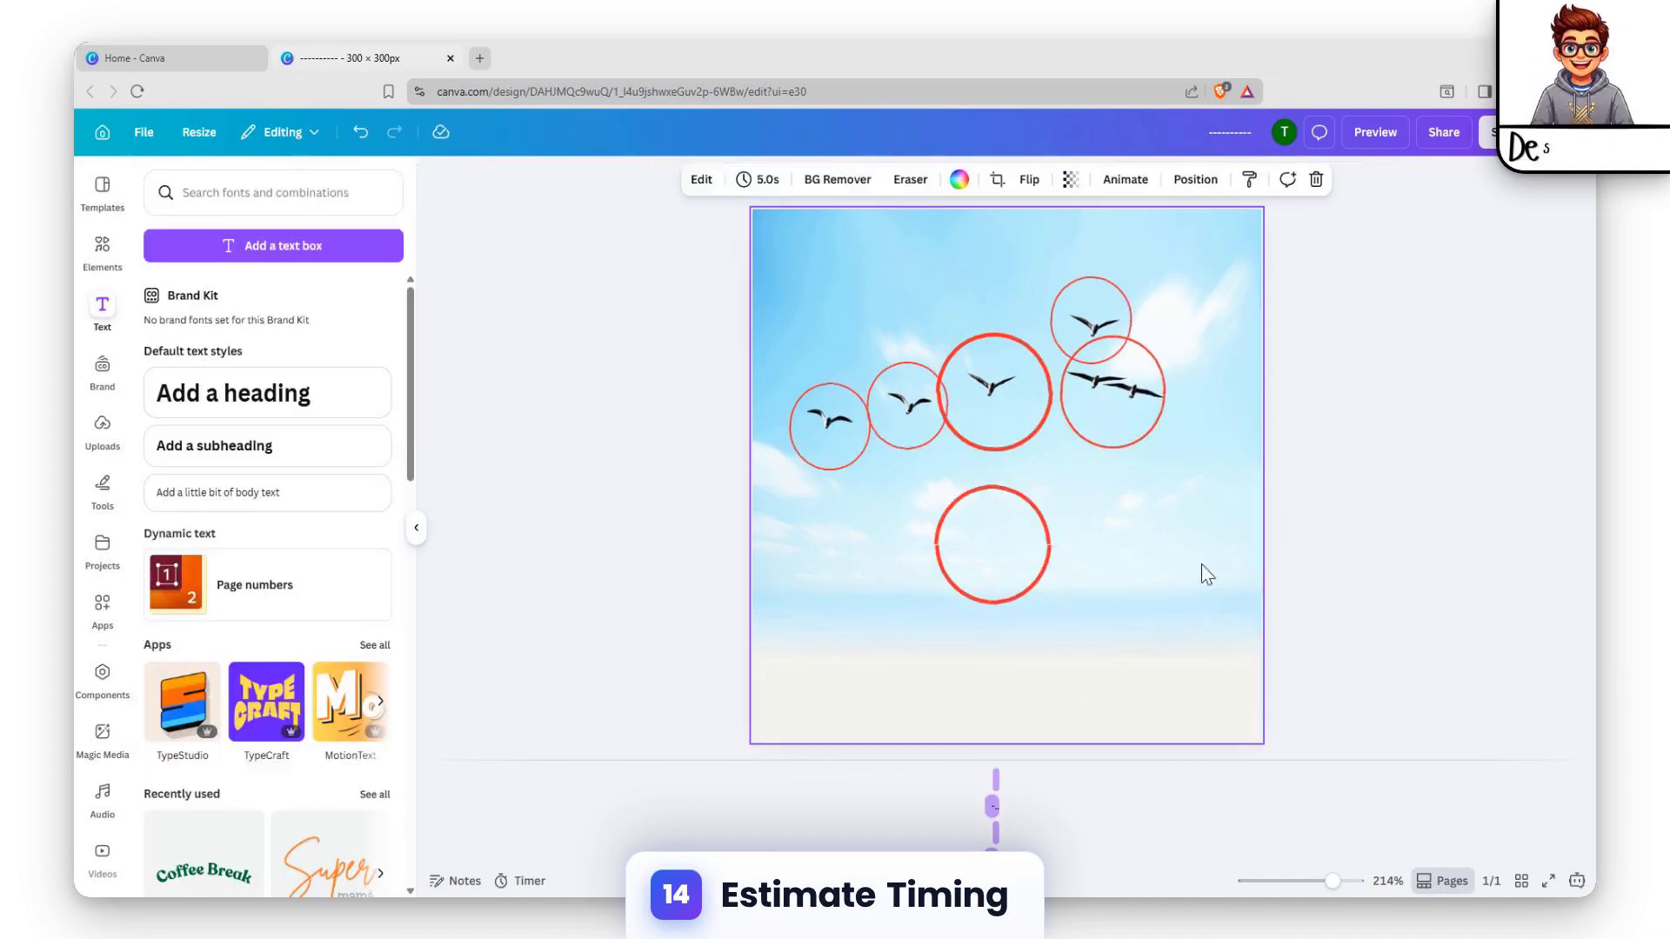
Play the animated page in full screen to check the circle timing, and close the preview
left_click(1047, 527)
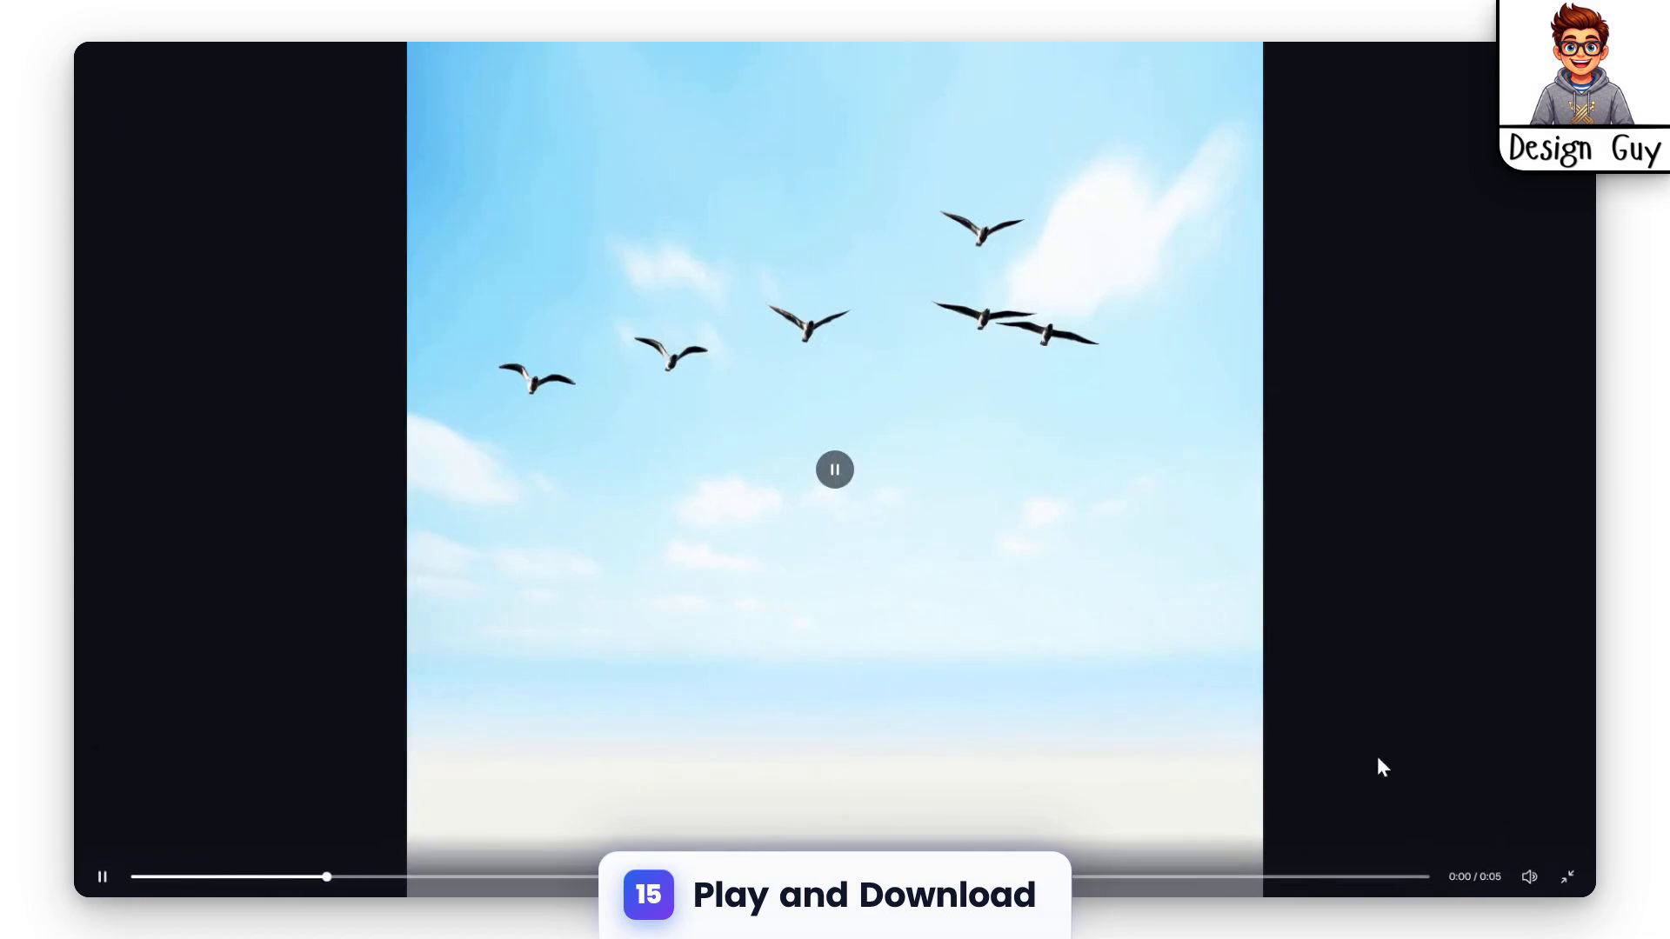
left_click(1364, 687)
key("Escape")
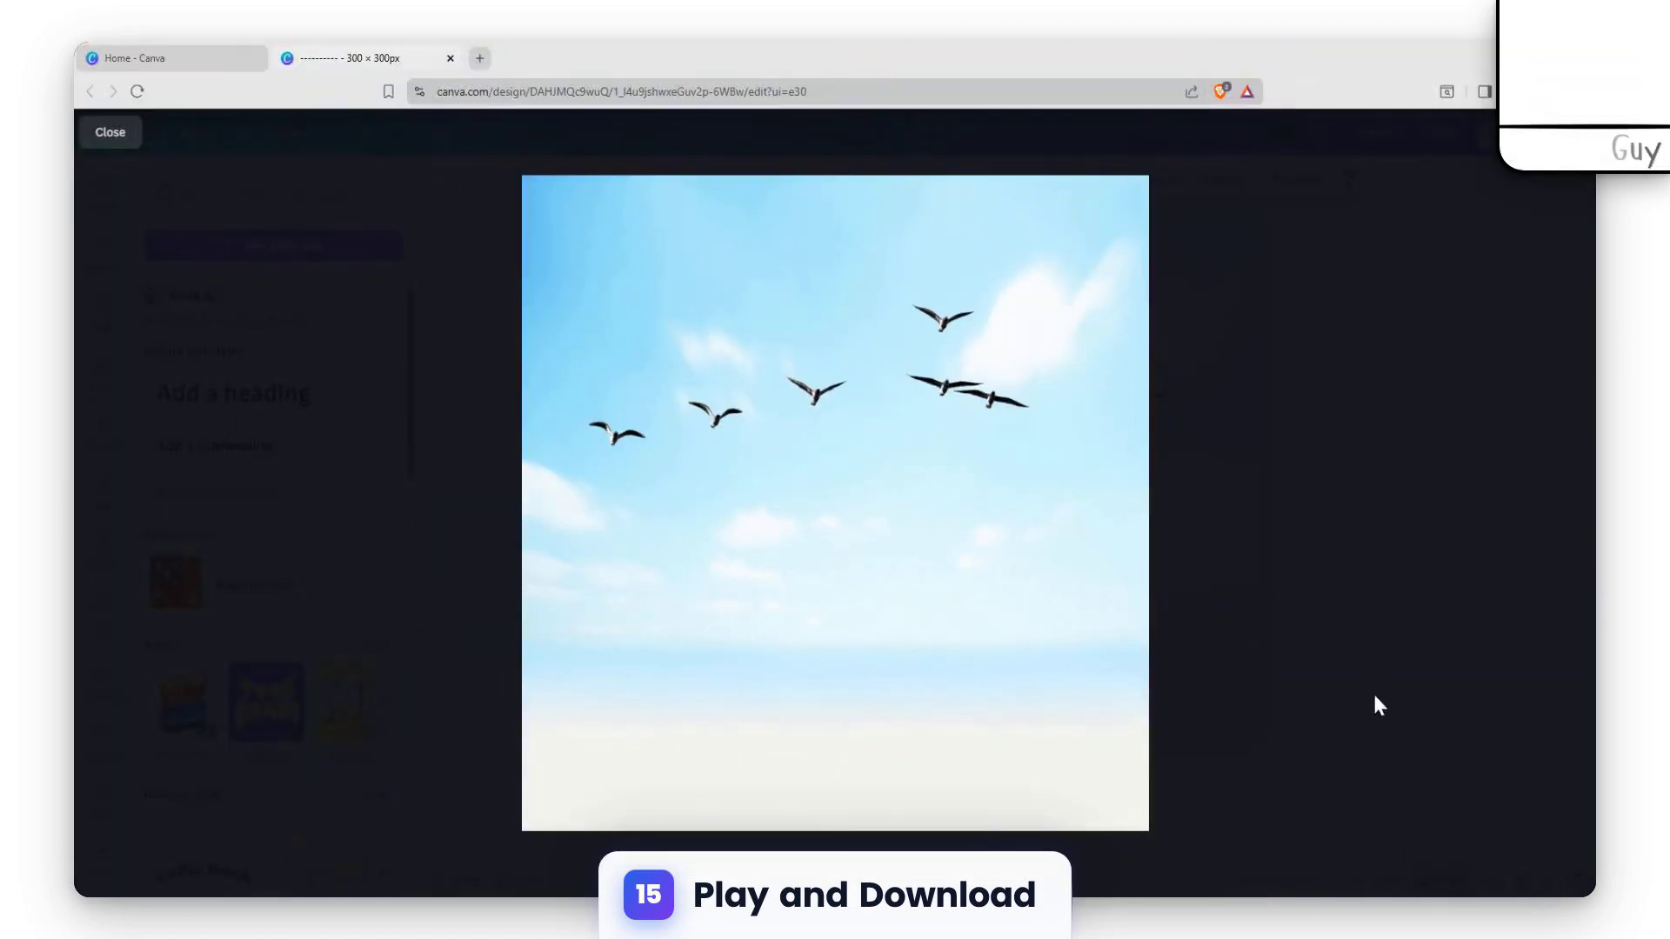
key("Escape")
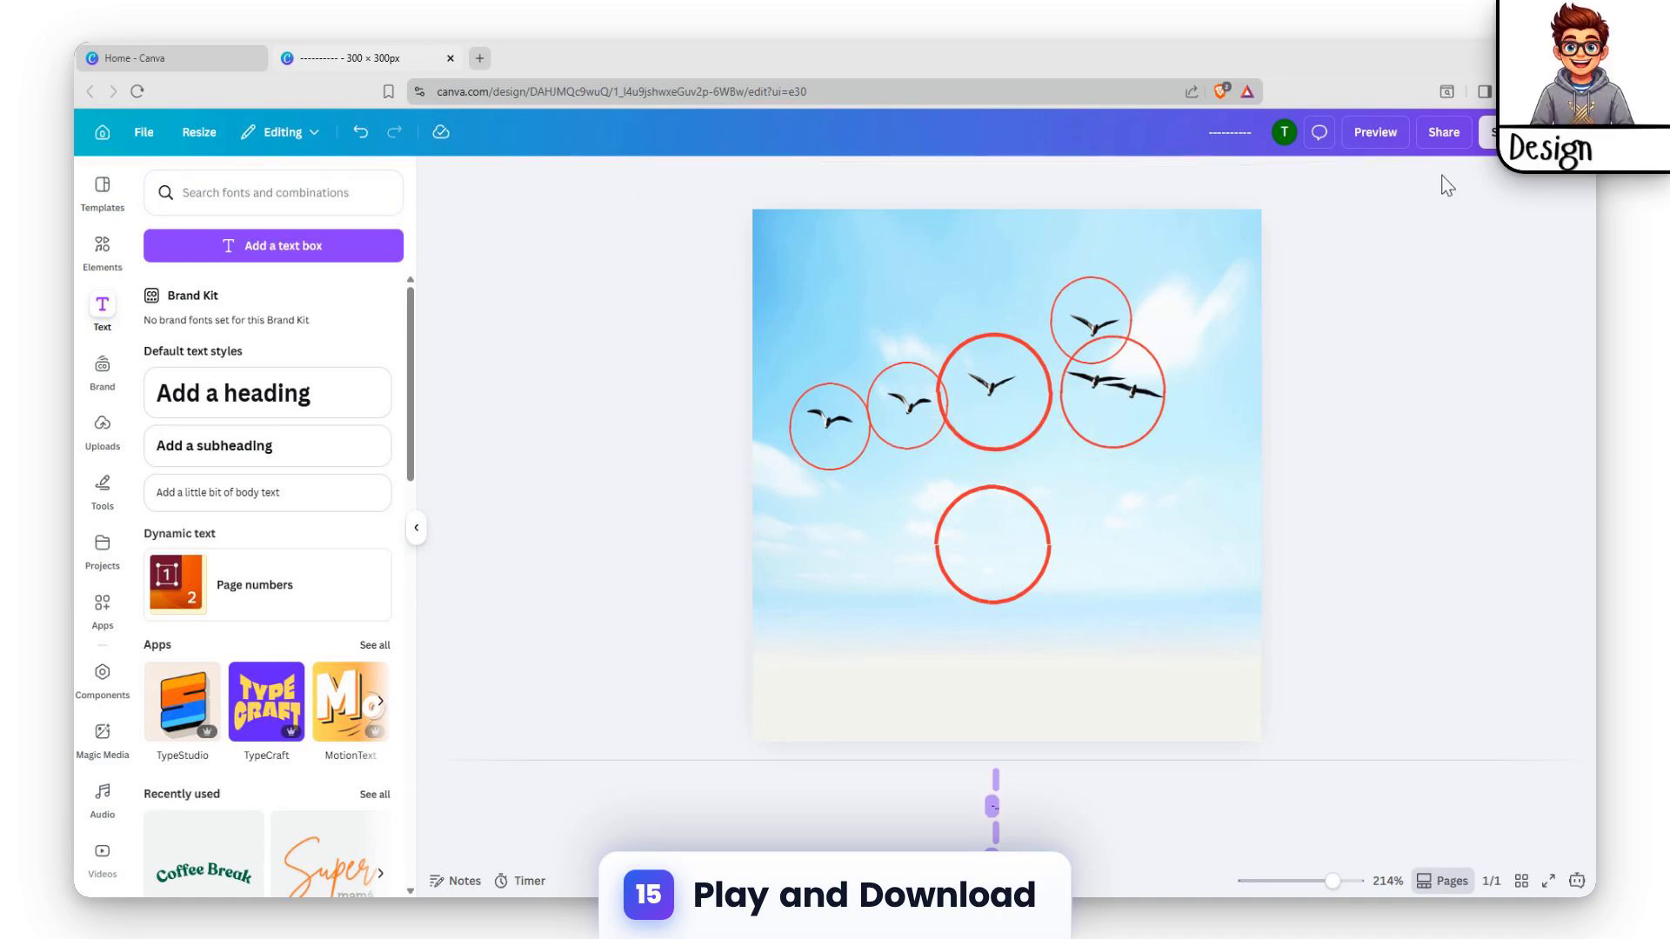
Open the download options for MP4 Video at 2,880 × 2,880 px quality and close them without downloading
left_click(1444, 133)
left_click(1311, 518)
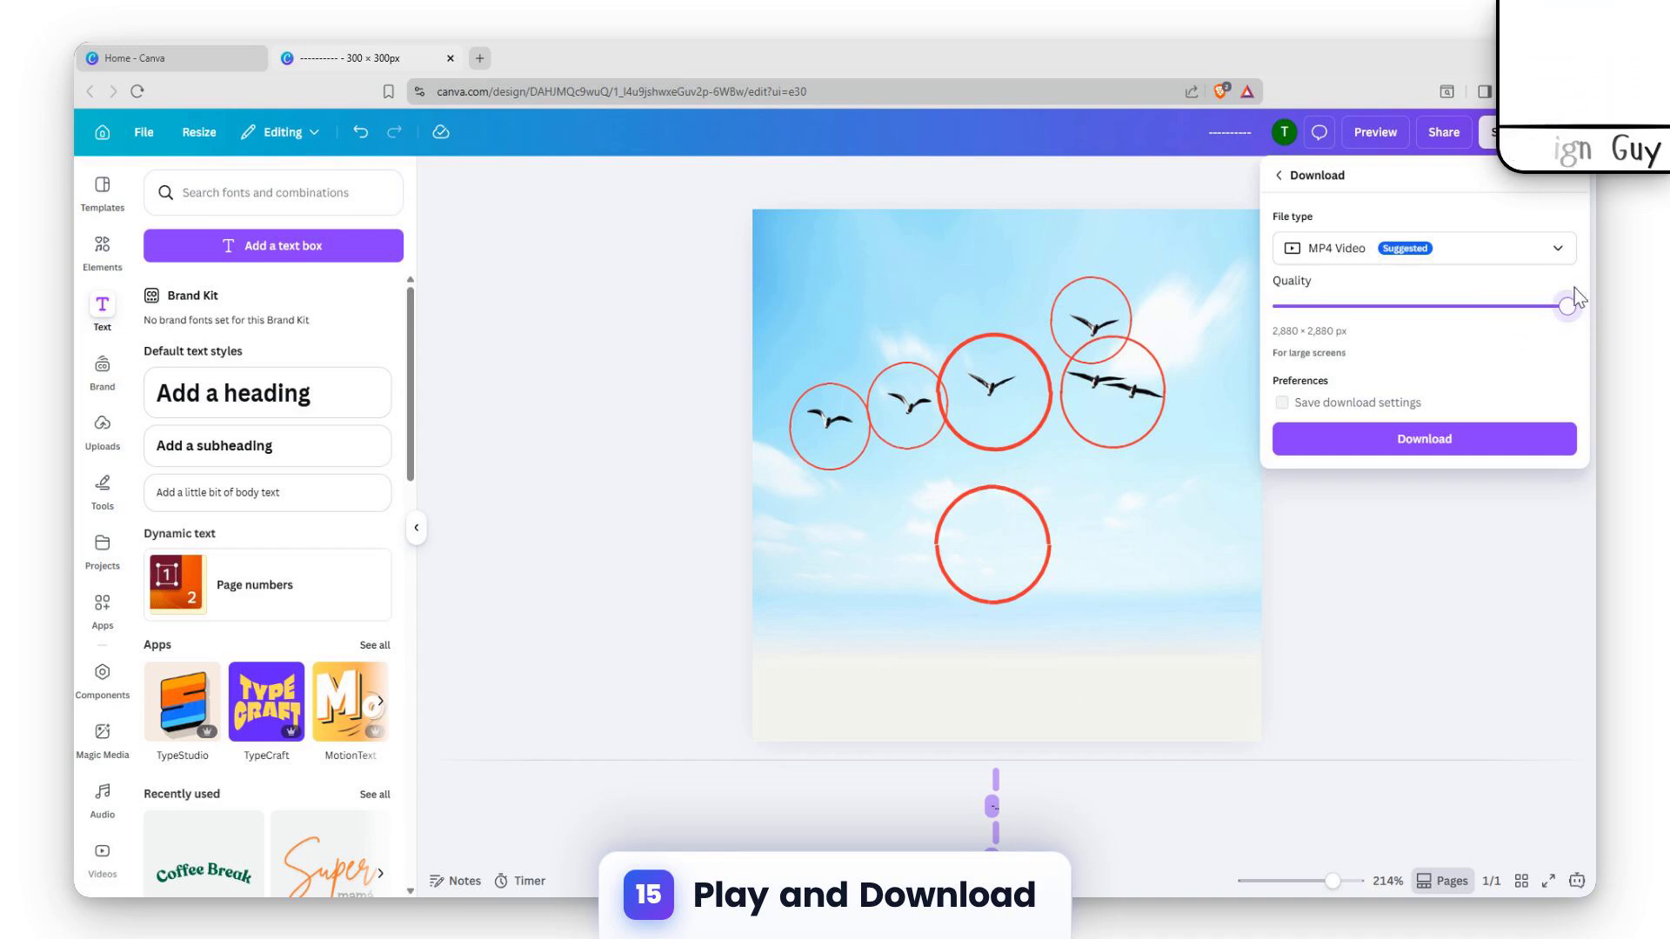
left_click(1411, 567)
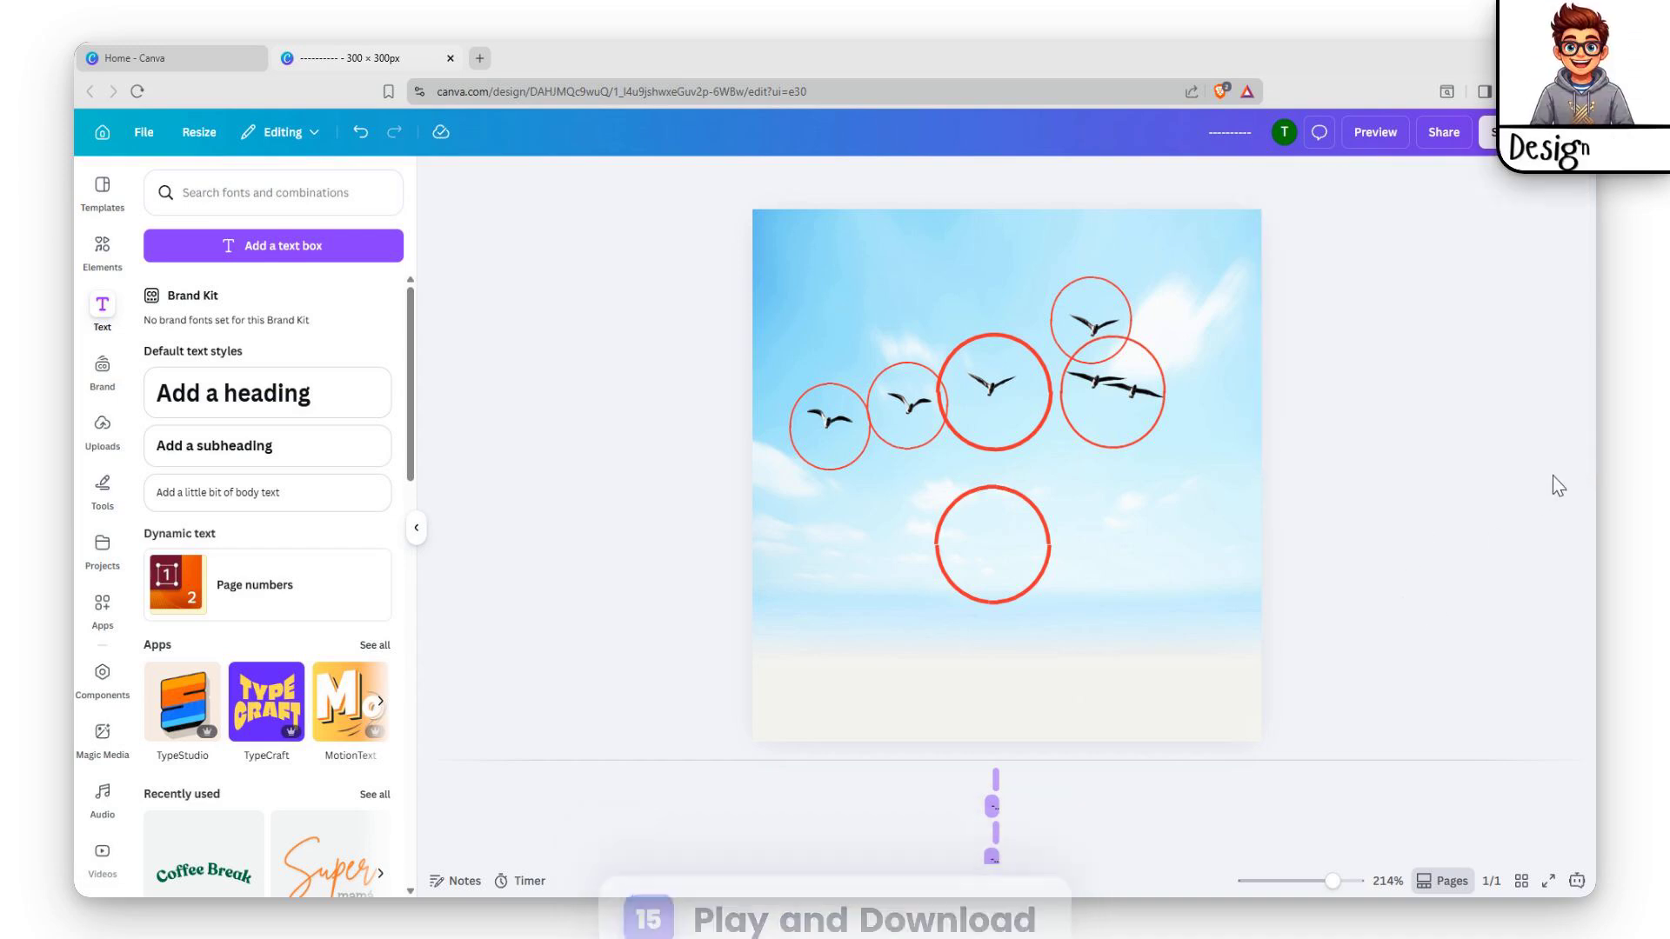